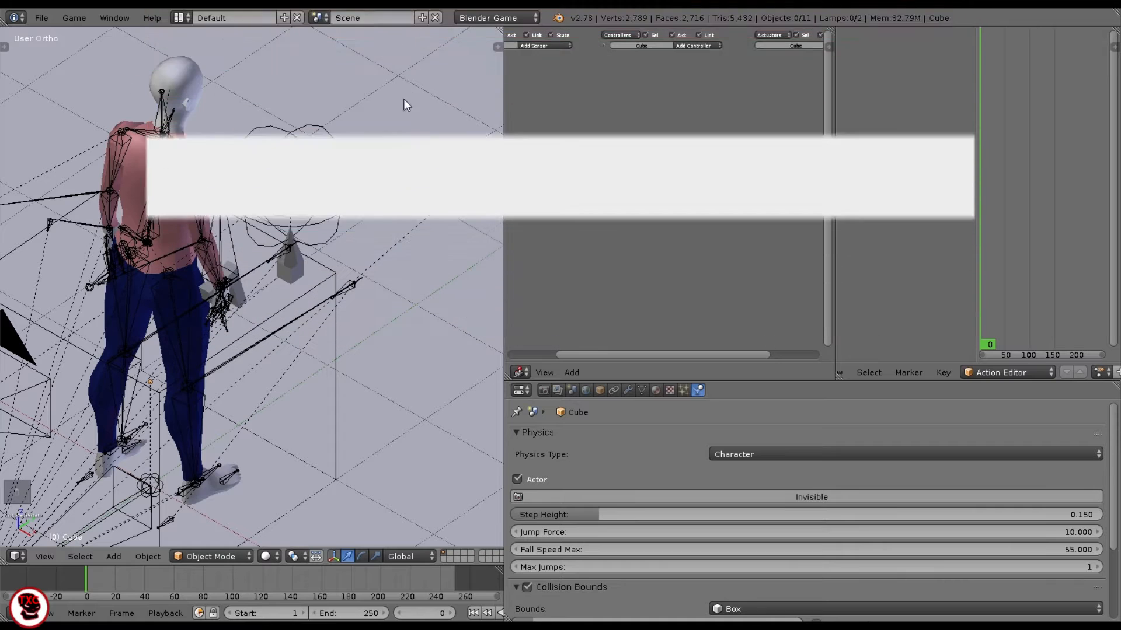
- Inspect the ground plane, character rig and collision cube one after another in a wireframe side view
key("KP_3")
key("z")
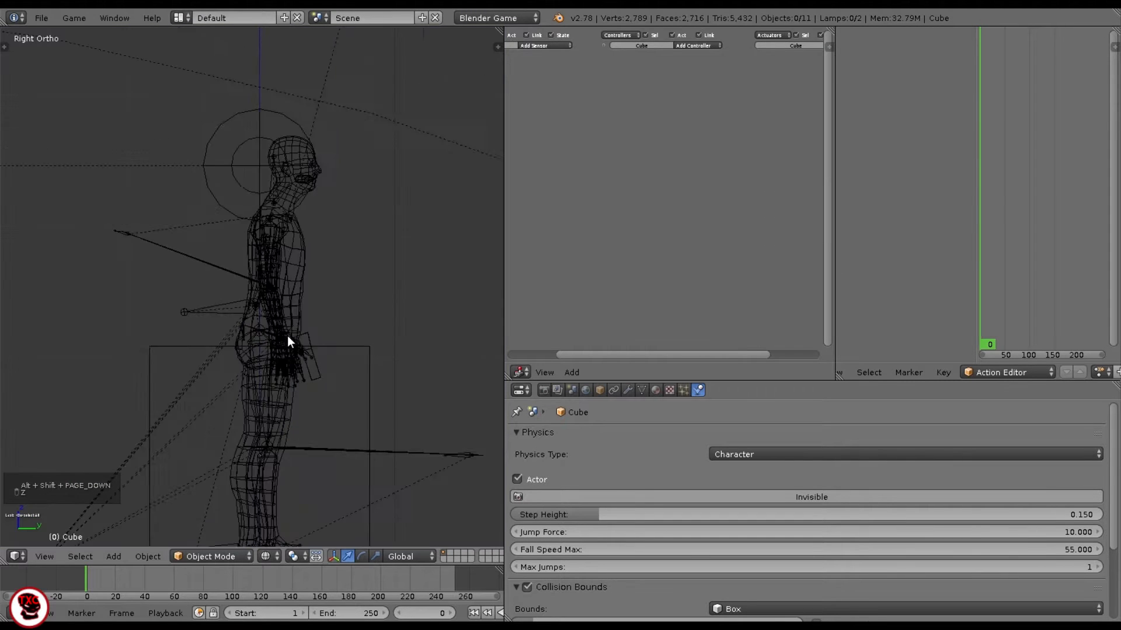
scroll(303, 342, "down", 5)
right_click(315, 304)
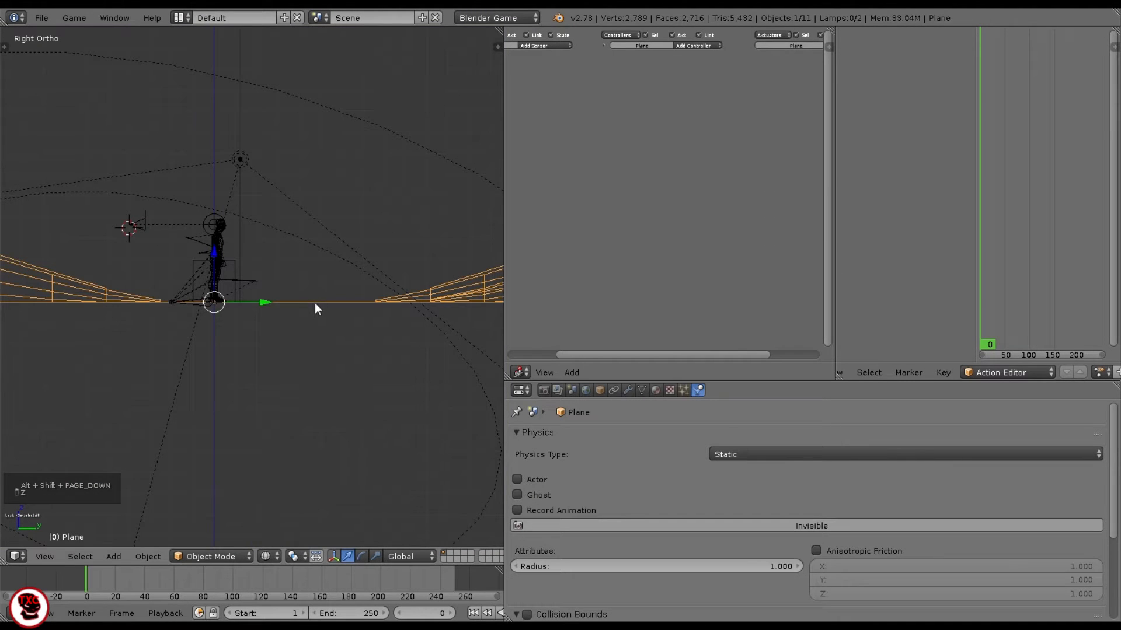
scroll(230, 307, "up", 5)
middle_click_drag(209, 290, 263, 331, "shift")
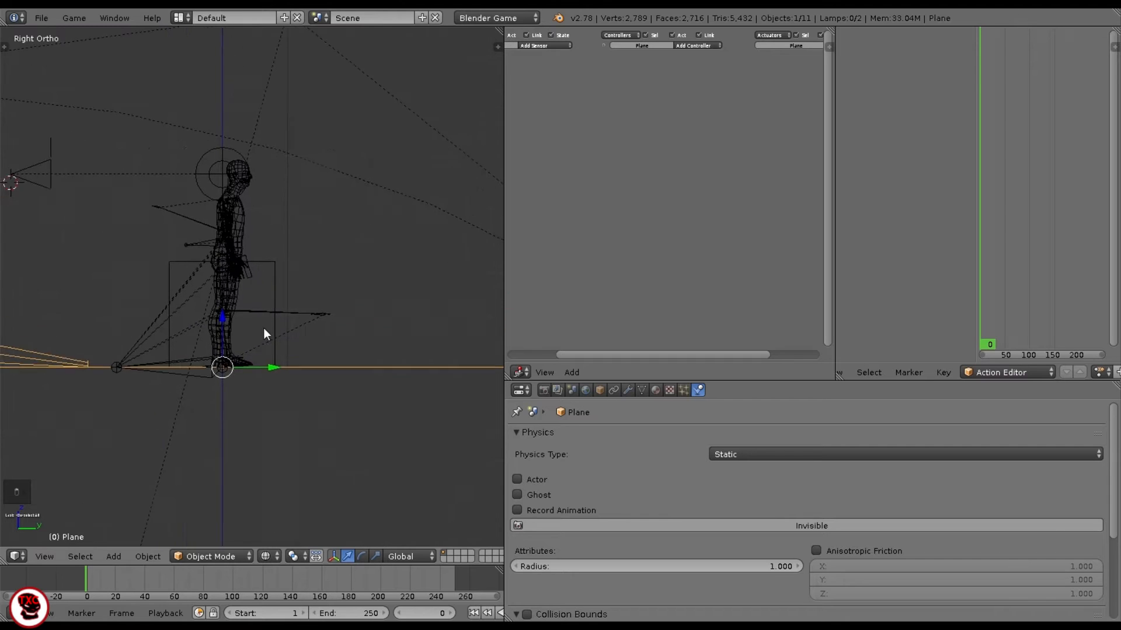
right_click(262, 268)
right_click(238, 268)
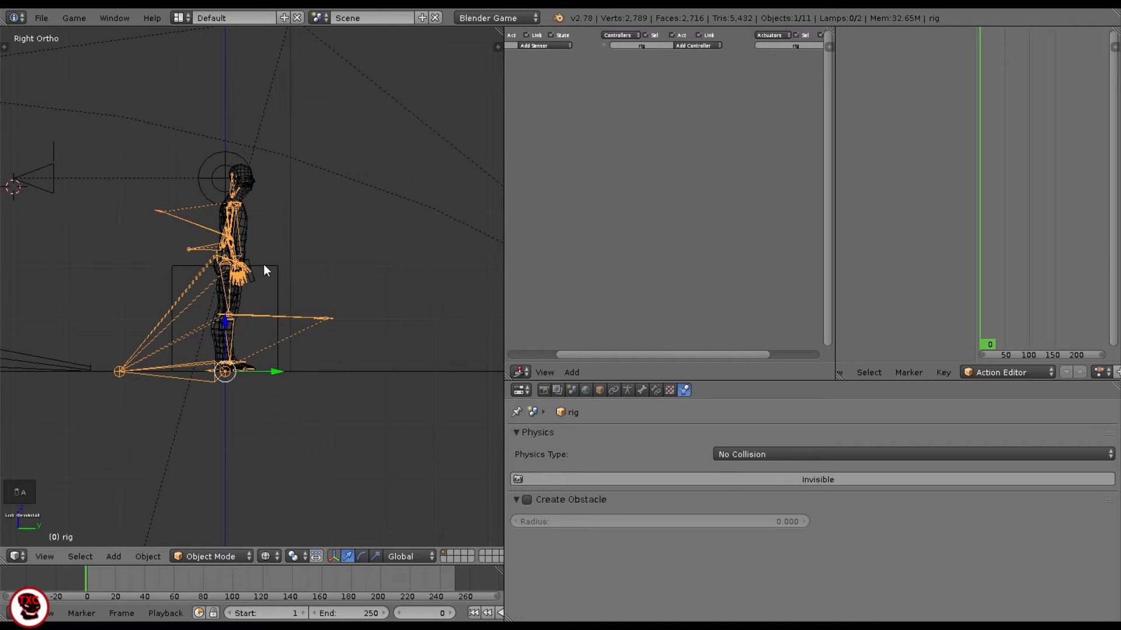
right_click(264, 264)
scroll(415, 366, "up", 2)
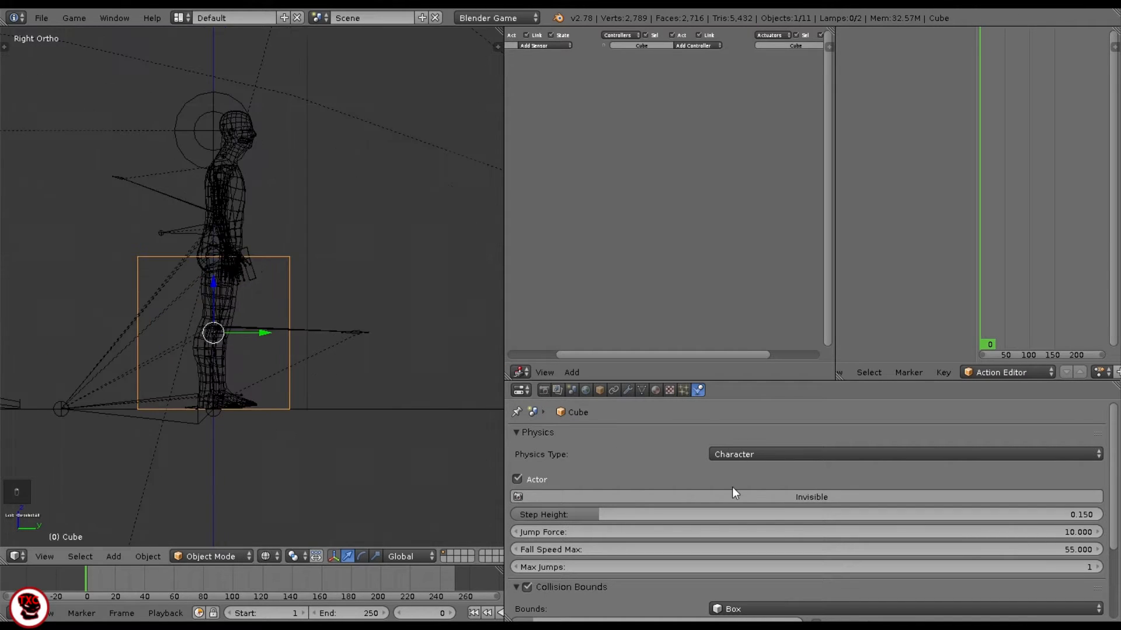
scroll(296, 310, "up", 2)
middle_click_drag(247, 254, 319, 416, "shift")
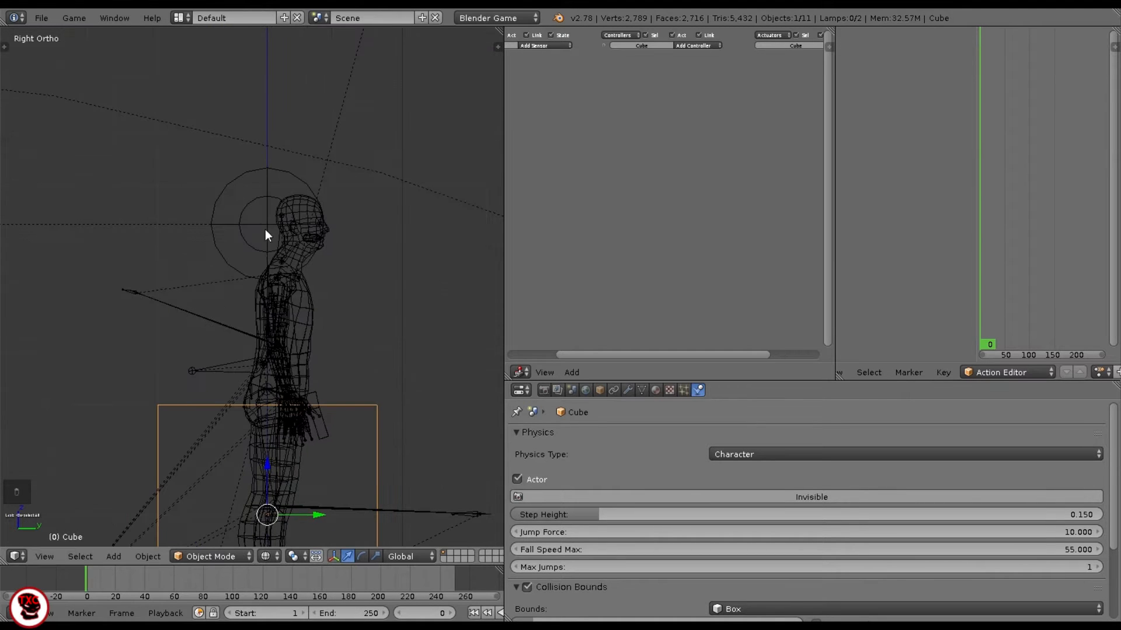
- Examine the inner and outer empties behind the character and the small cube below them, then clear the selection
right_click(257, 227)
mouse_move(257, 228)
middle_mouse_down()
mouse_move(289, 244)
mouse_move(257, 244)
middle_mouse_up()
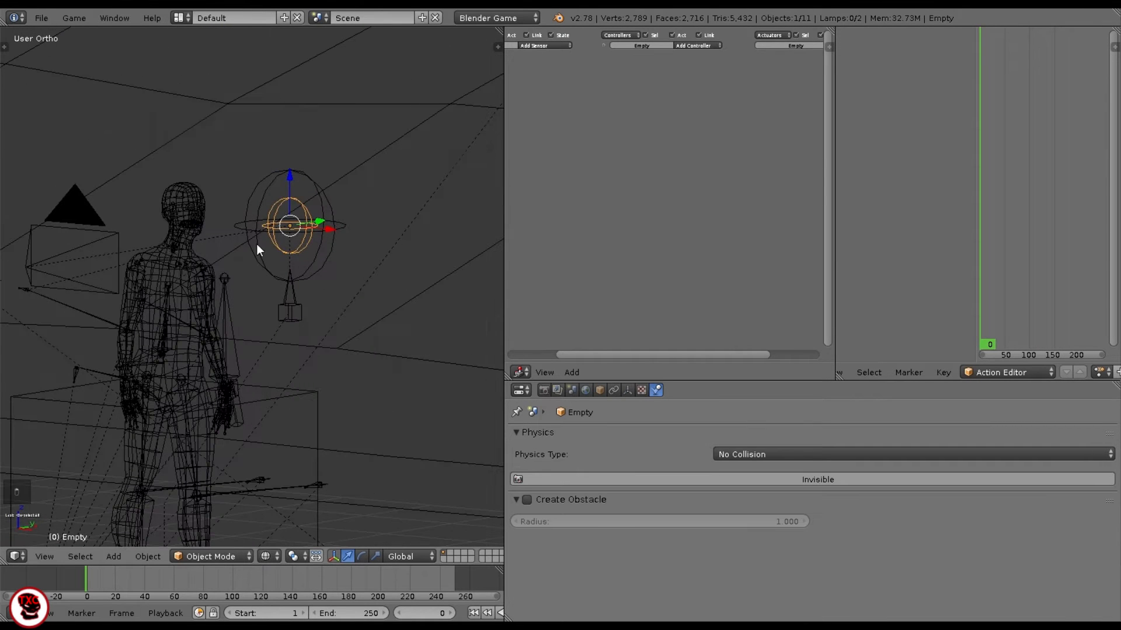
right_click(106, 236)
right_click(293, 175)
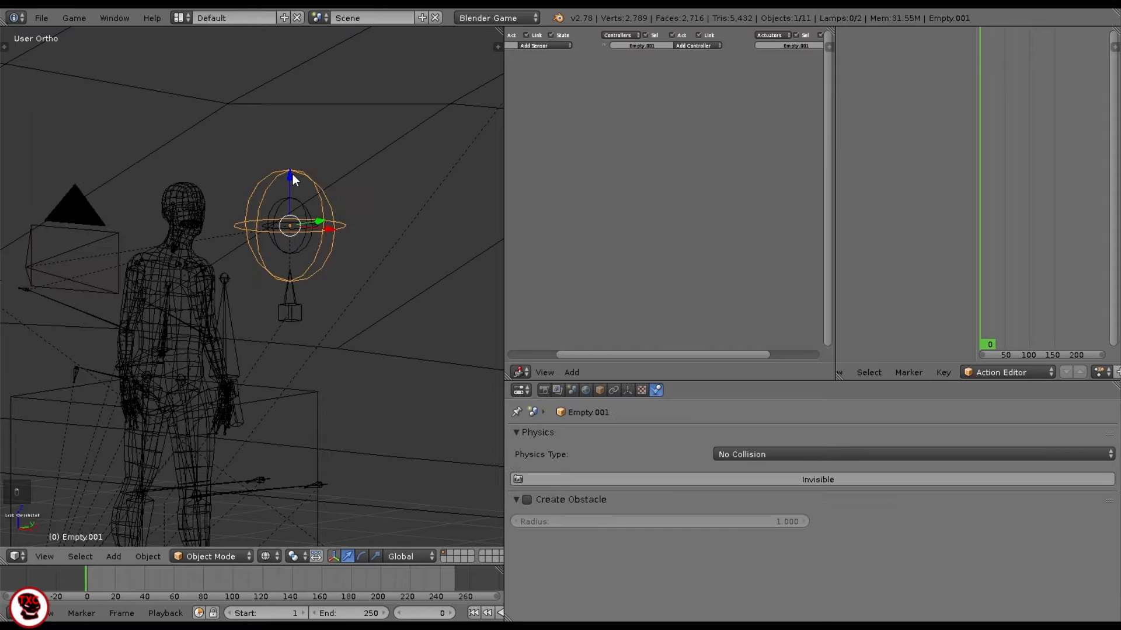
right_click(299, 245)
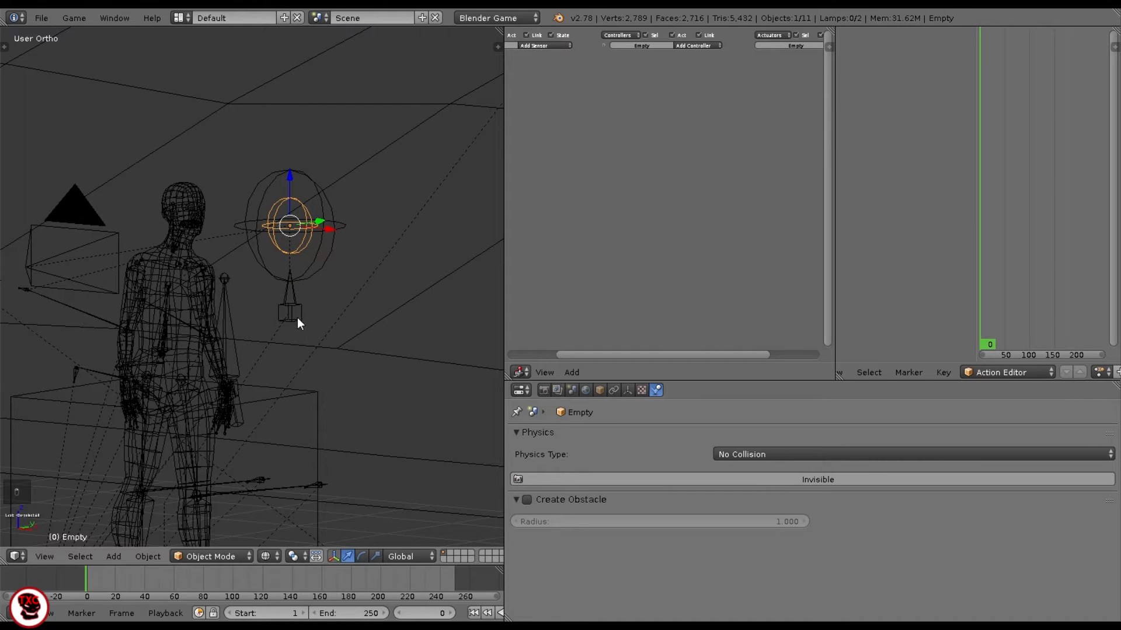
right_click(289, 276)
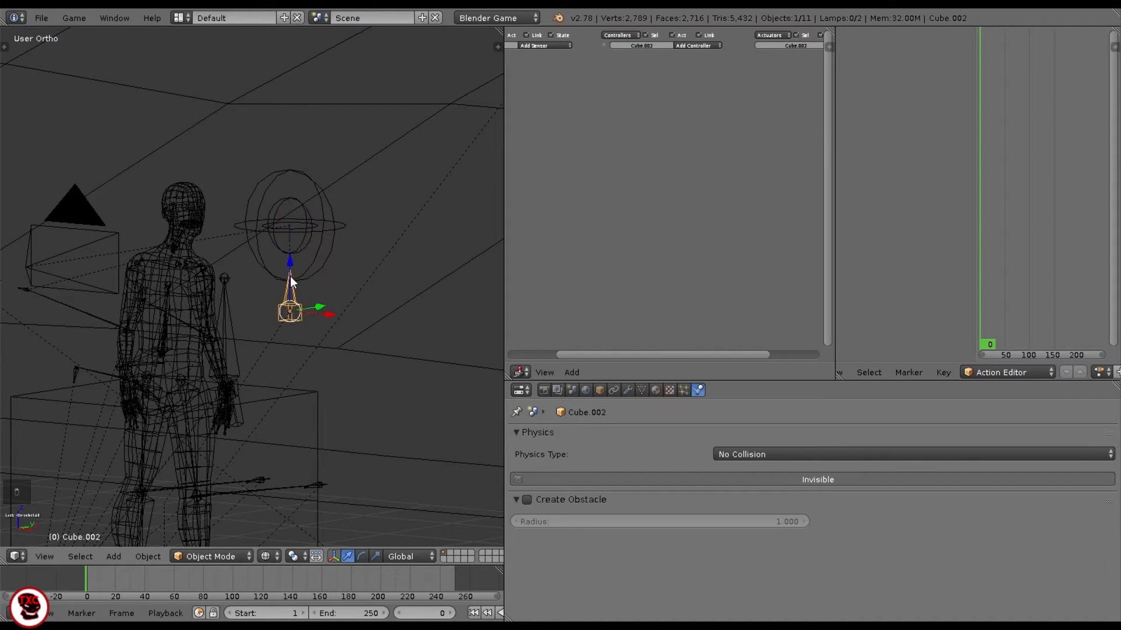
key("Tab")
key("Tab")
right_click(314, 391)
key("a")
key("a")
key("a")
middle_click_drag(250, 367, 254, 307)
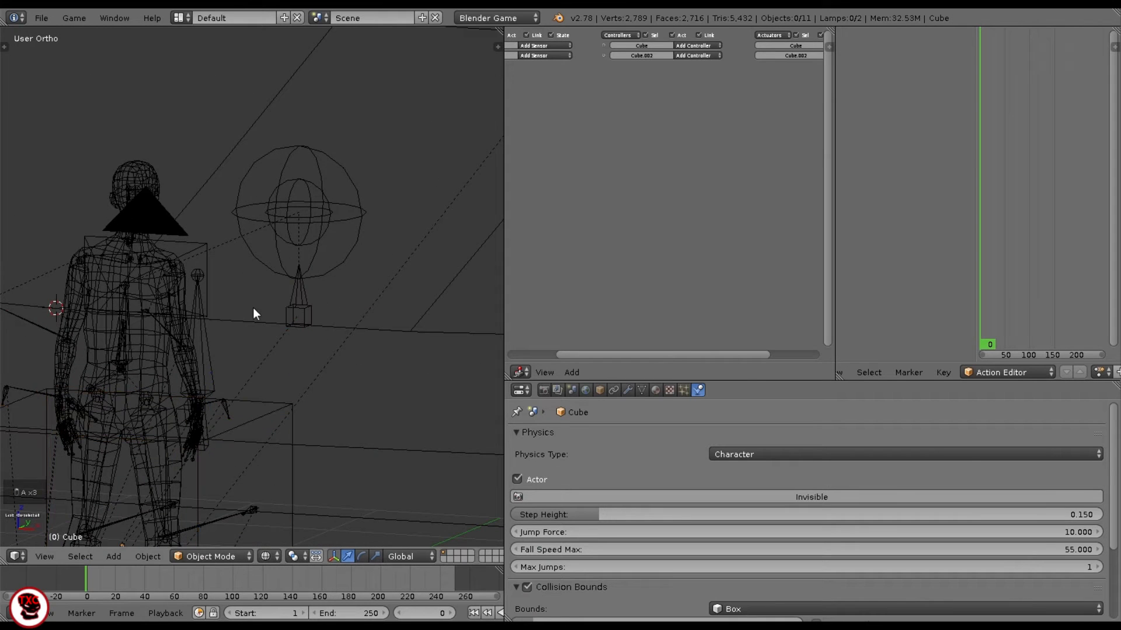
- Try to move the small cube below the empties along the global X axis while looking through the camera in solid shading
key("alt+shift+End")
key("z")
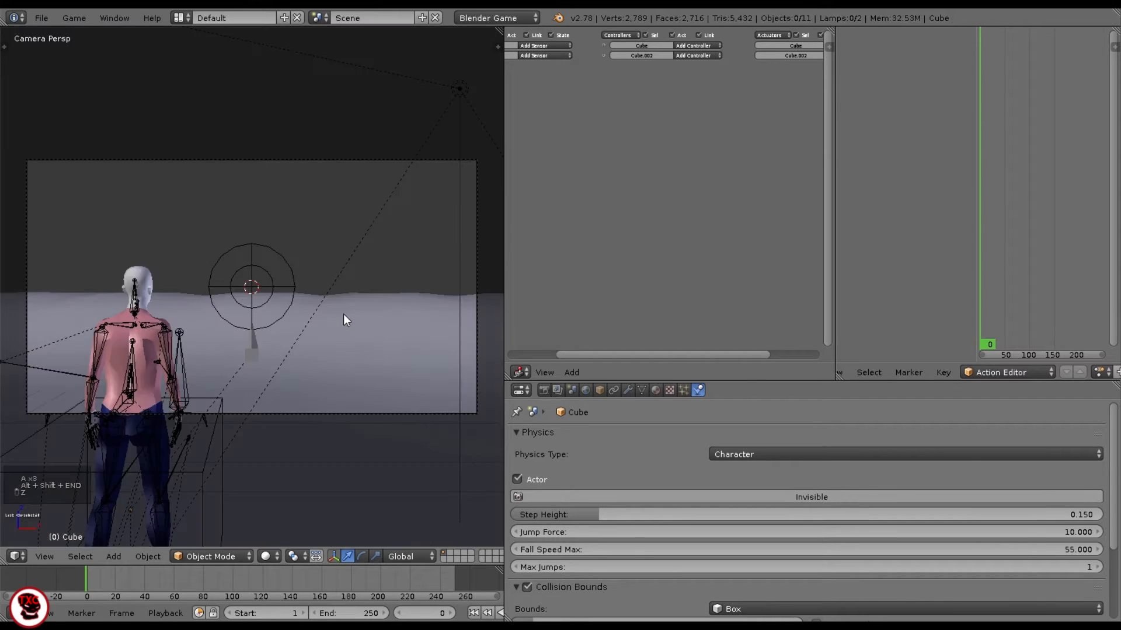
right_click(250, 353)
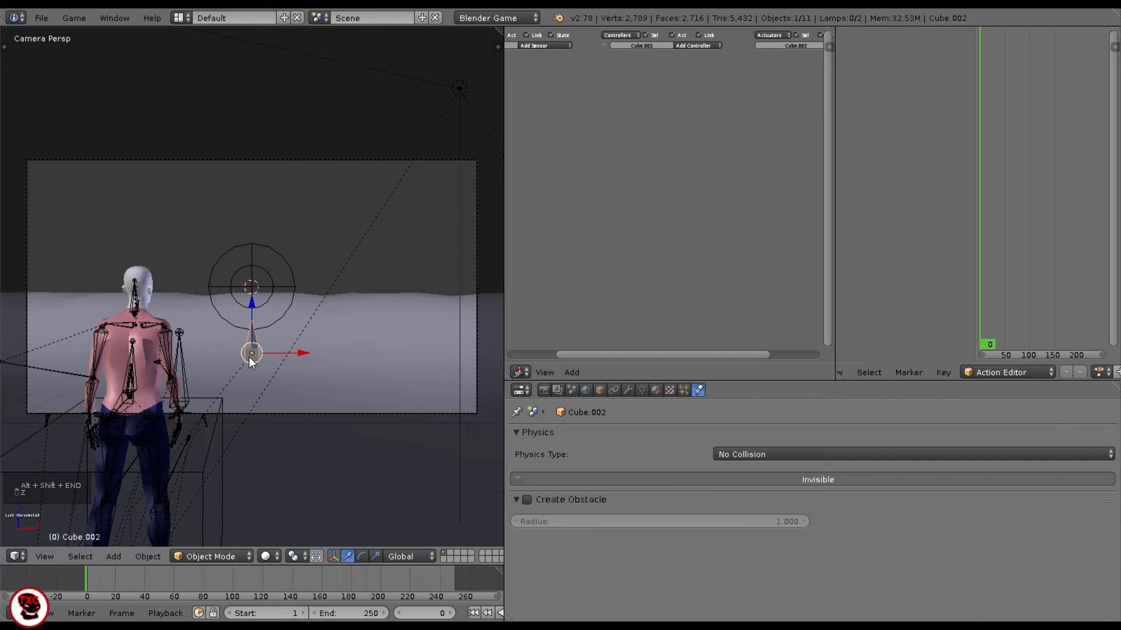
key("p")
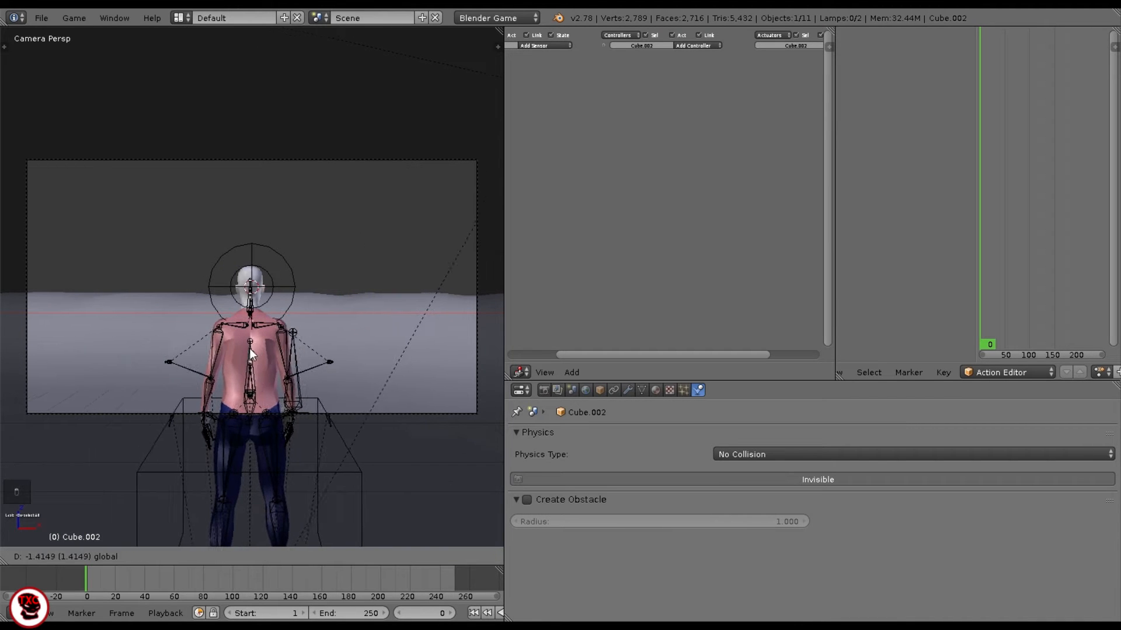
key("Escape")
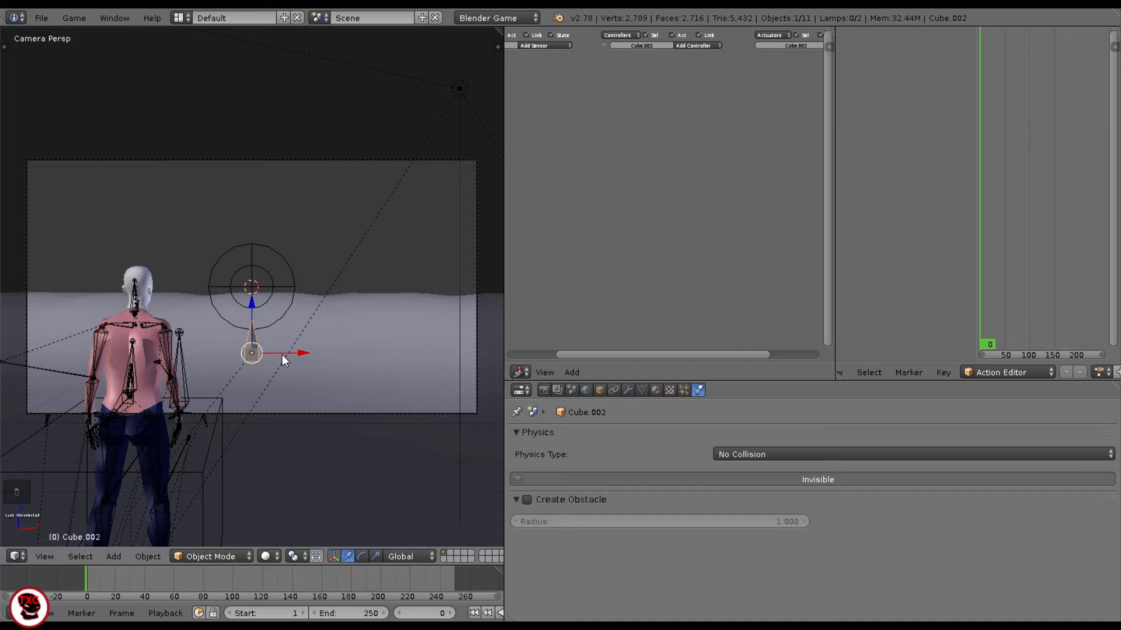
- Inspect the inner empty, the ground plane and the character's collision cube from the camera view
key("a")
right_click(258, 307)
right_click(258, 307)
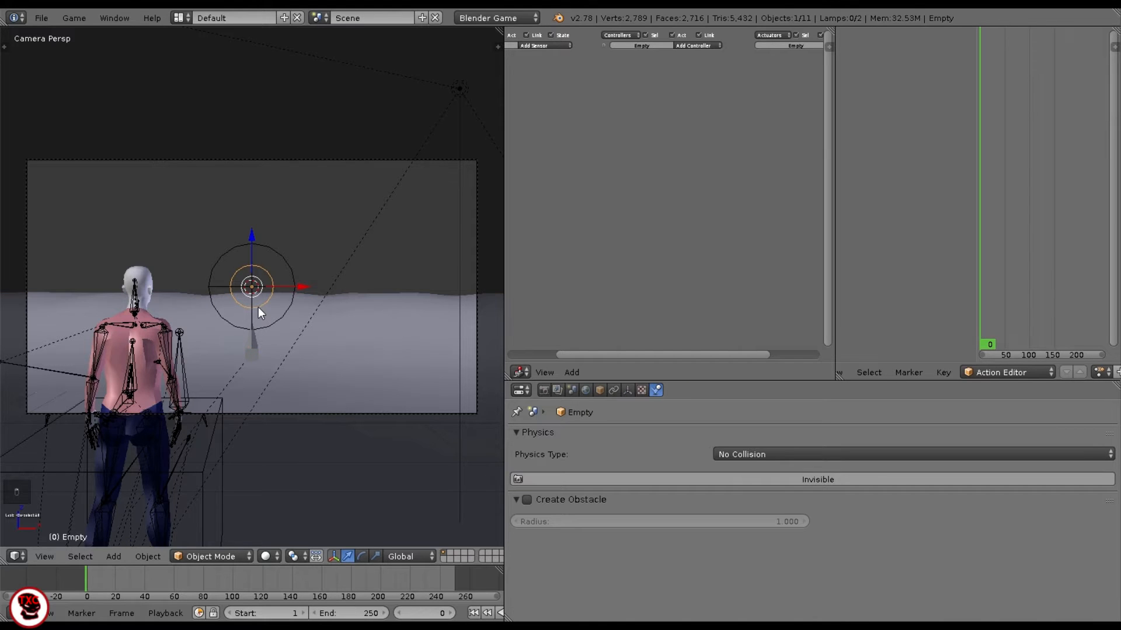
right_click(220, 408)
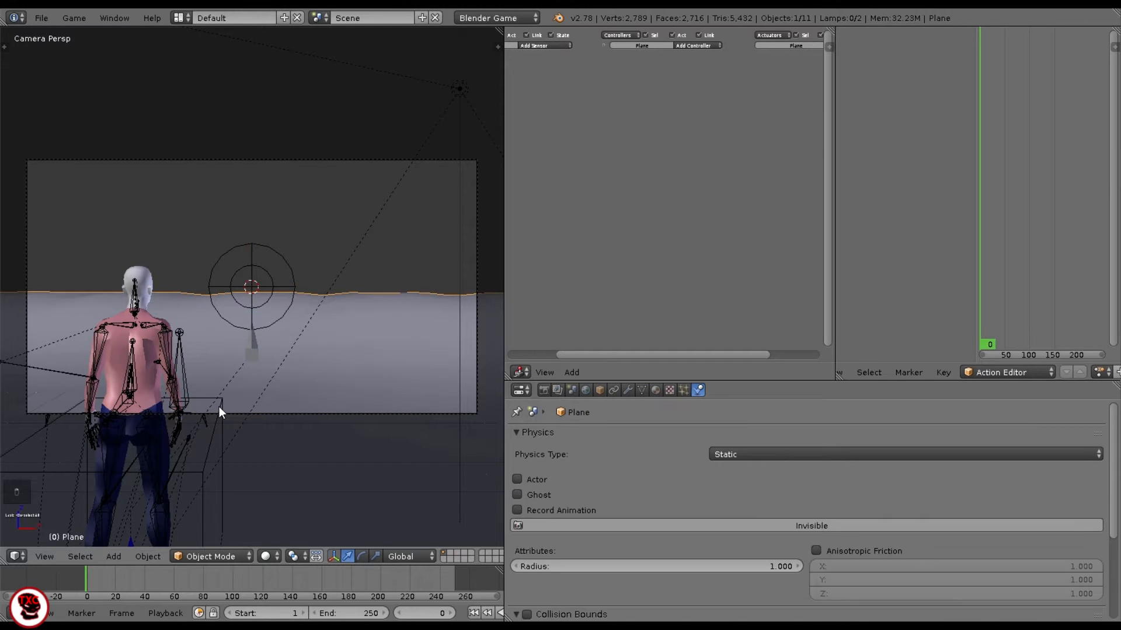
key("Tab")
key("Tab")
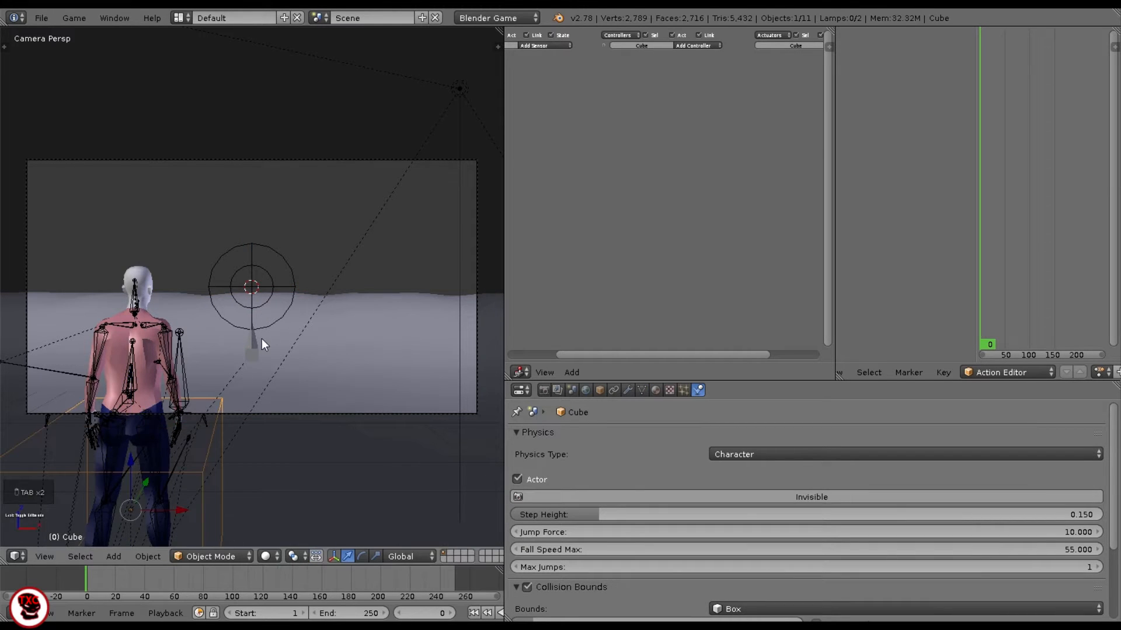
key("a")
key("a")
key("a")
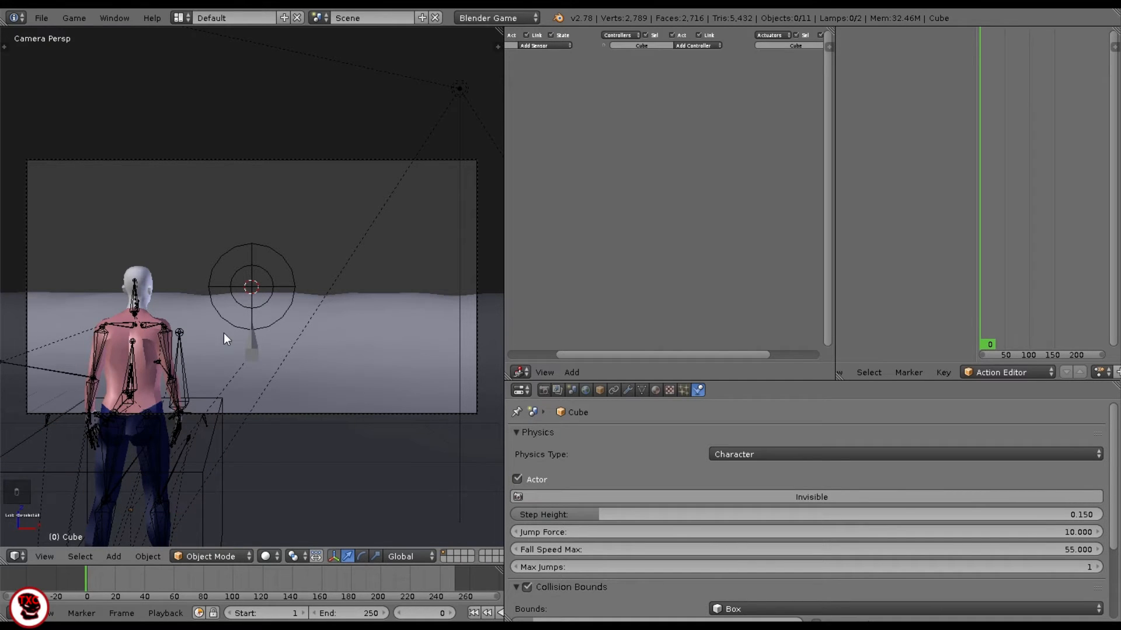
- Add a Mouse sensor to the inner empty and set its mouse event to Movement
mouse_move(223, 333)
middle_mouse_down()
mouse_move(259, 351)
mouse_move(277, 334)
middle_mouse_up()
key("z")
right_click(251, 282)
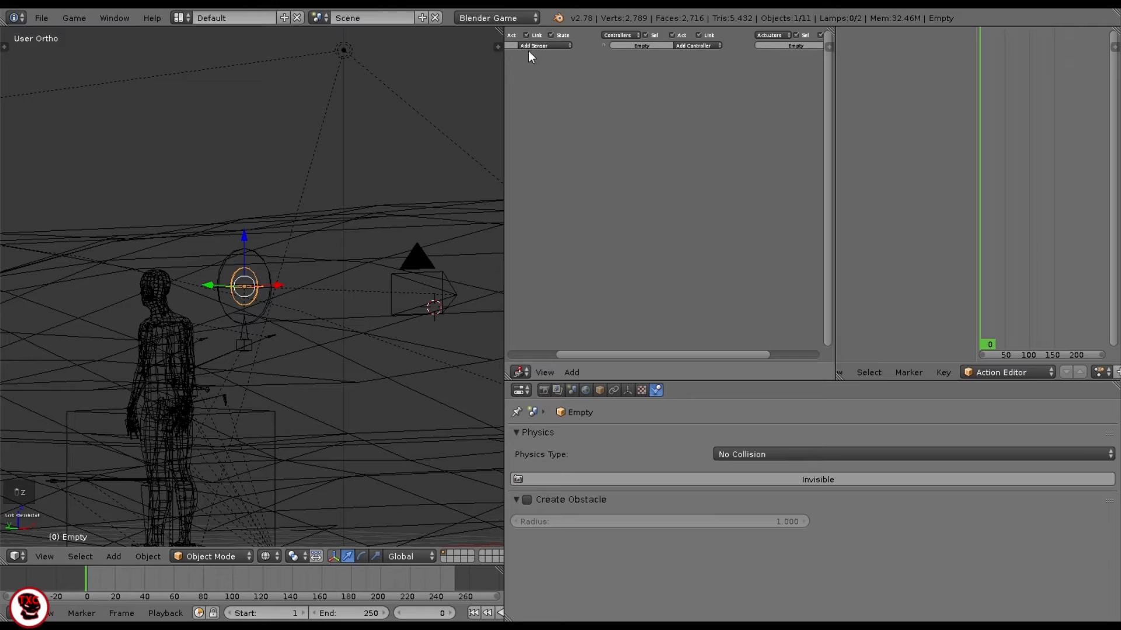
left_click(549, 46)
left_click(559, 96)
scroll(534, 101, "left", 3, "ctrl")
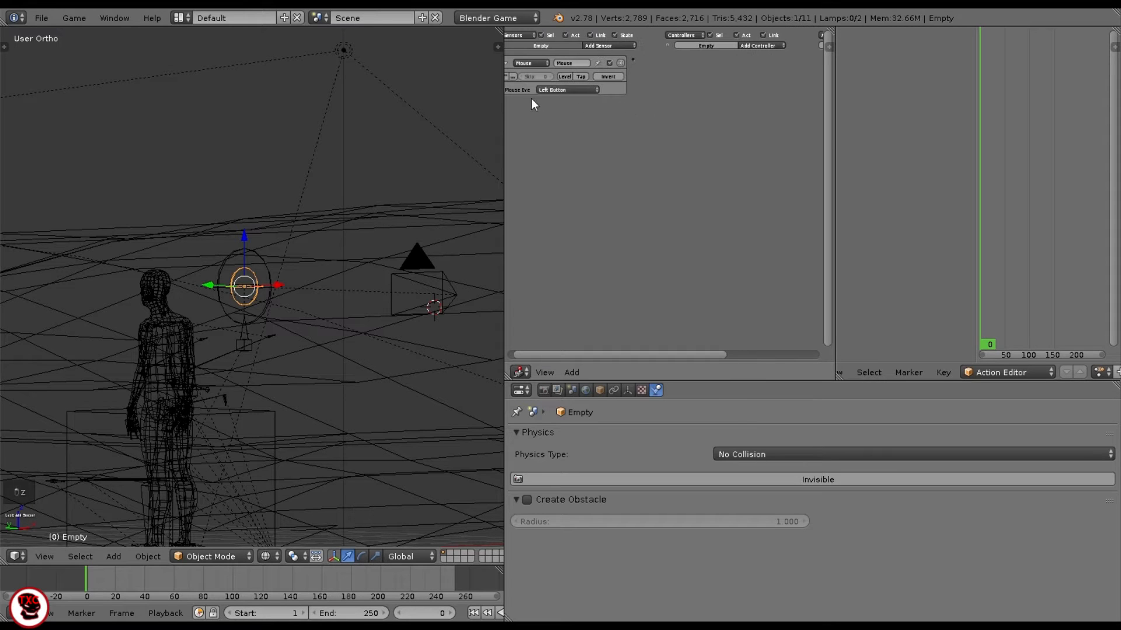
left_click(559, 89)
left_click(568, 143)
- Widen the logic editor and add a Mouse actuator in Look mode to the inner empty
left_click_drag(834, 88, 1098, 88)
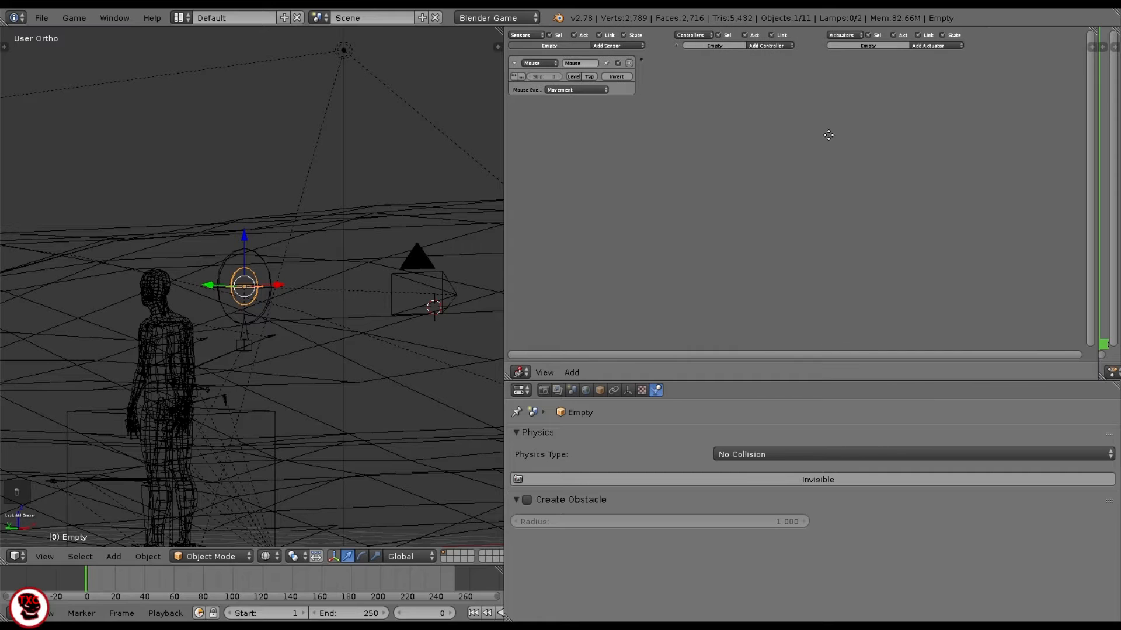
left_click(934, 46)
left_click(941, 117)
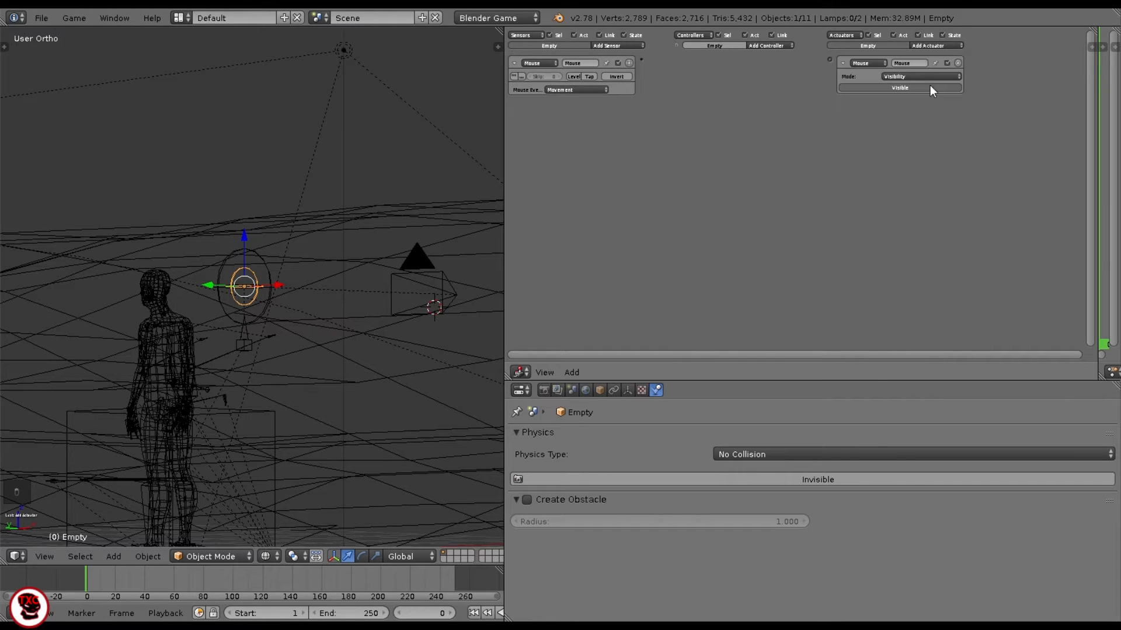
left_click(921, 76)
left_click(913, 51)
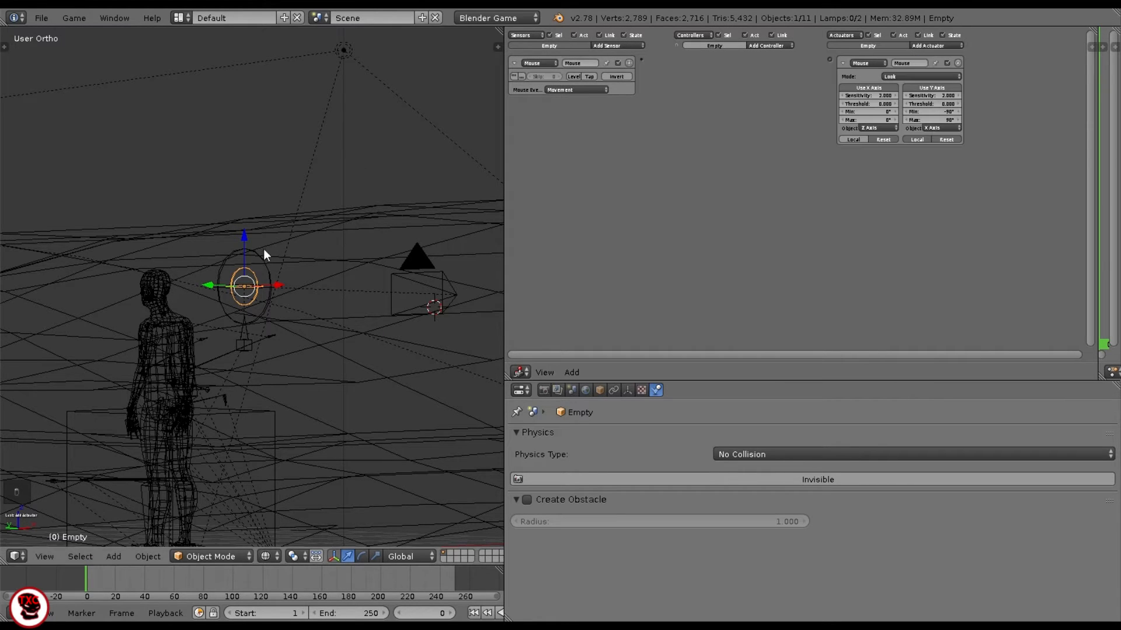
- Select the outer empty together with the inner one and add a Mouse actuator to the outer empty
key("z")
right_click(267, 271, "shift")
key("z")
right_click(257, 276)
right_click(271, 275, "shift")
left_click(930, 47)
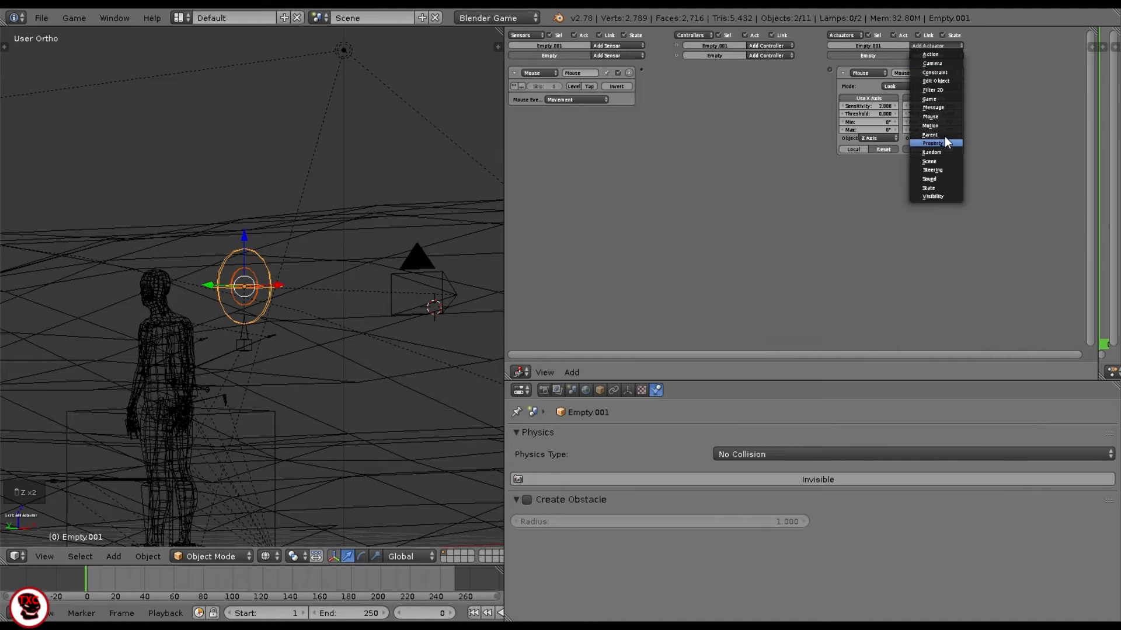
left_click(945, 118)
- Add a Mouse sensor to the outer empty and set its mouse event to Movement
left_click(639, 46)
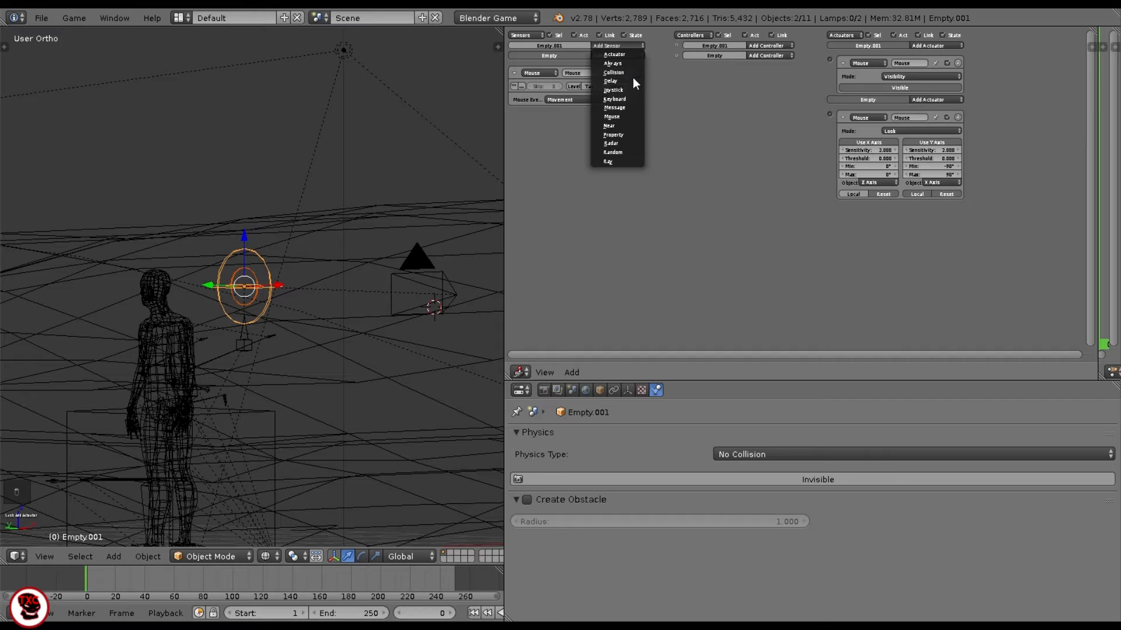
left_click(628, 116)
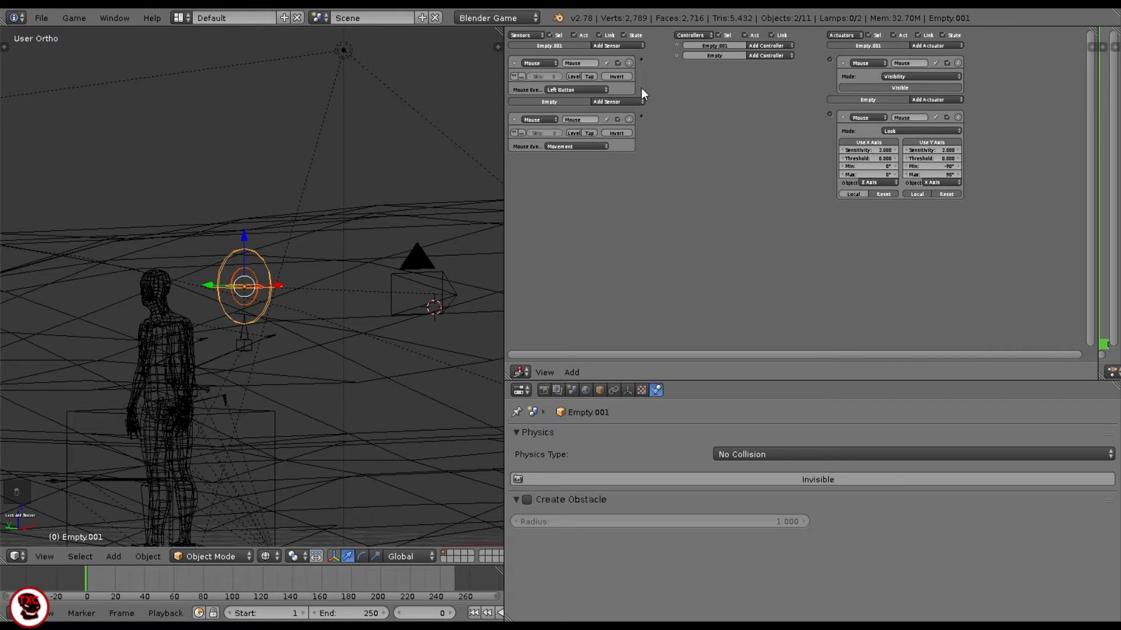
left_click(598, 90)
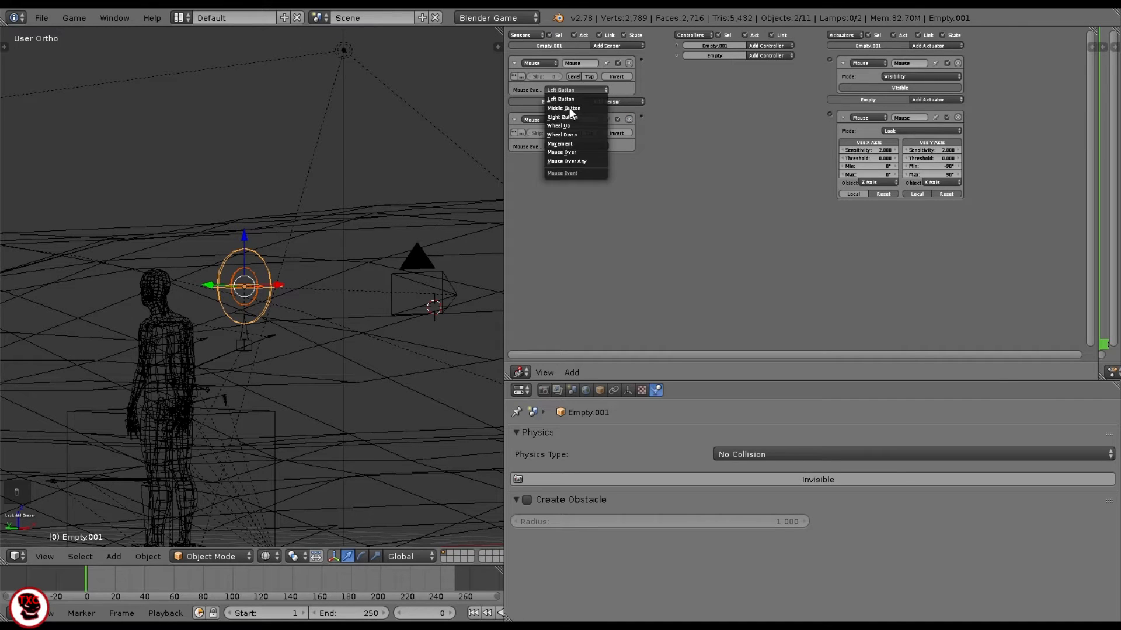
left_click(572, 141)
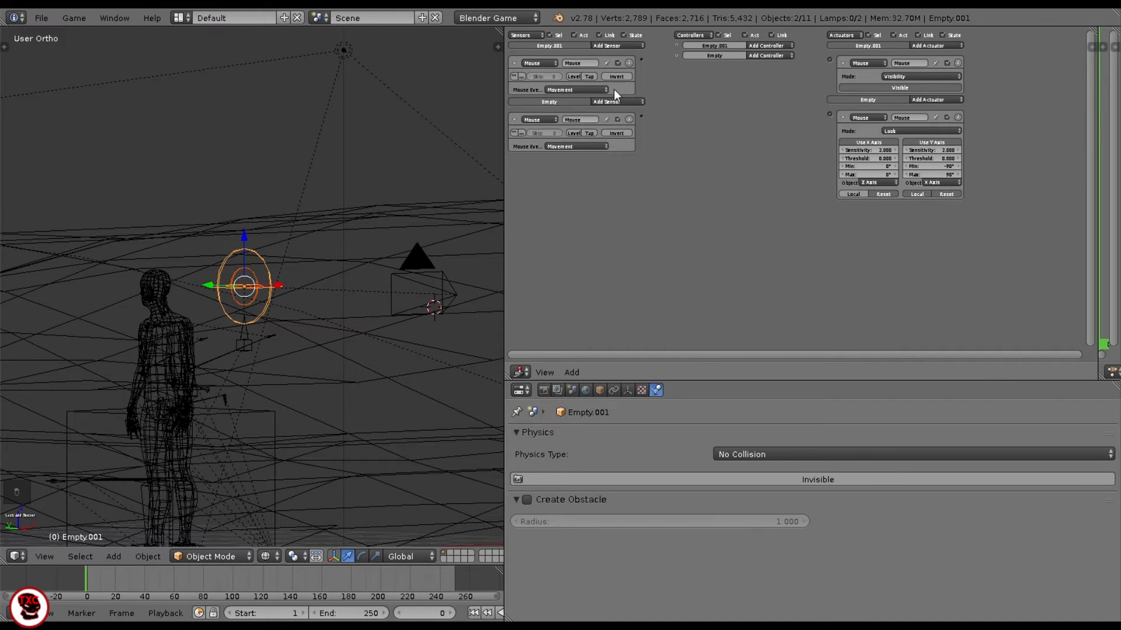
left_click(582, 146)
- Add an And controller to each empty and link it between that empty's Mouse sensor and Mouse actuator
left_click(768, 45)
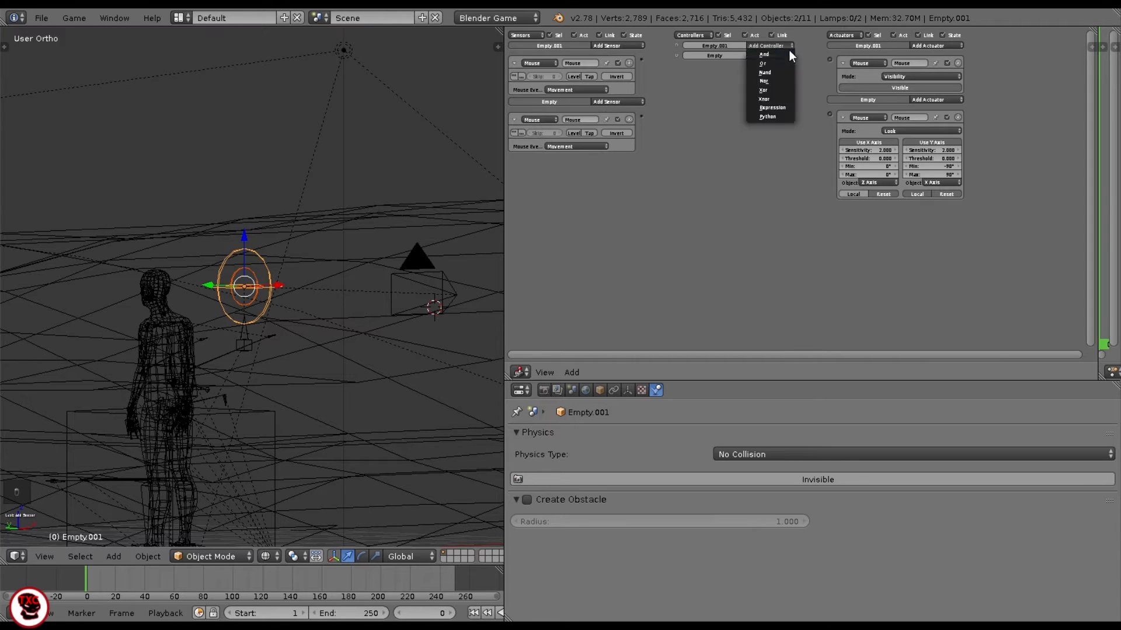
left_click(771, 57)
left_click(767, 77)
left_click(767, 90)
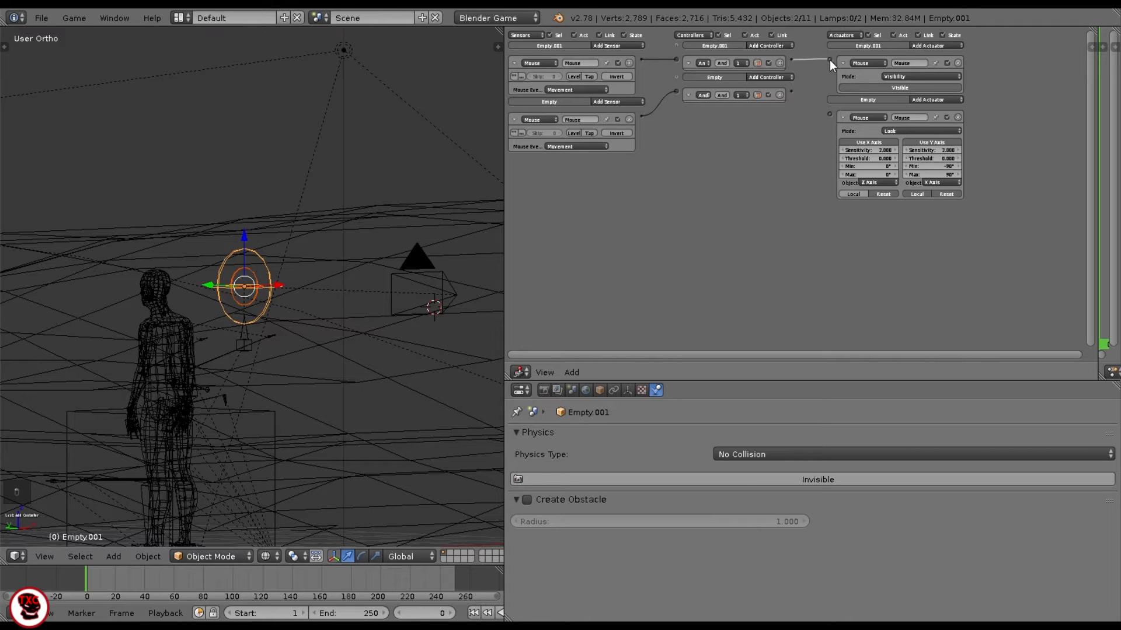
left_click_drag(791, 95, 829, 114)
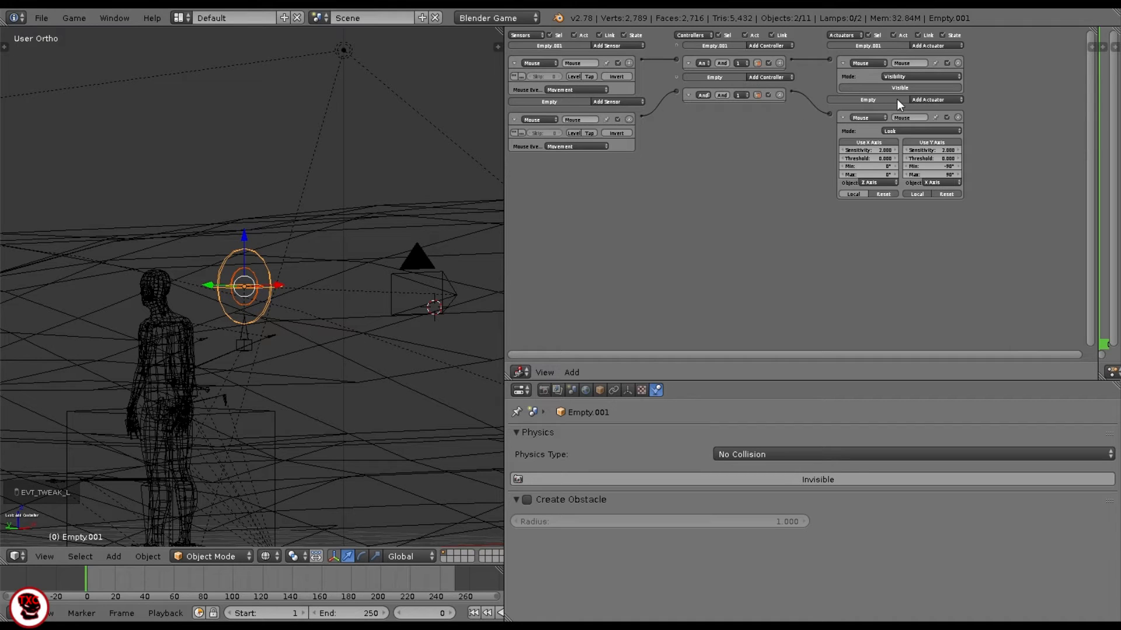
- Set the outer empty's Mouse actuator to Look mode and disable the Y axis on the inner empty's actuator
left_click(901, 78)
left_click(894, 58)
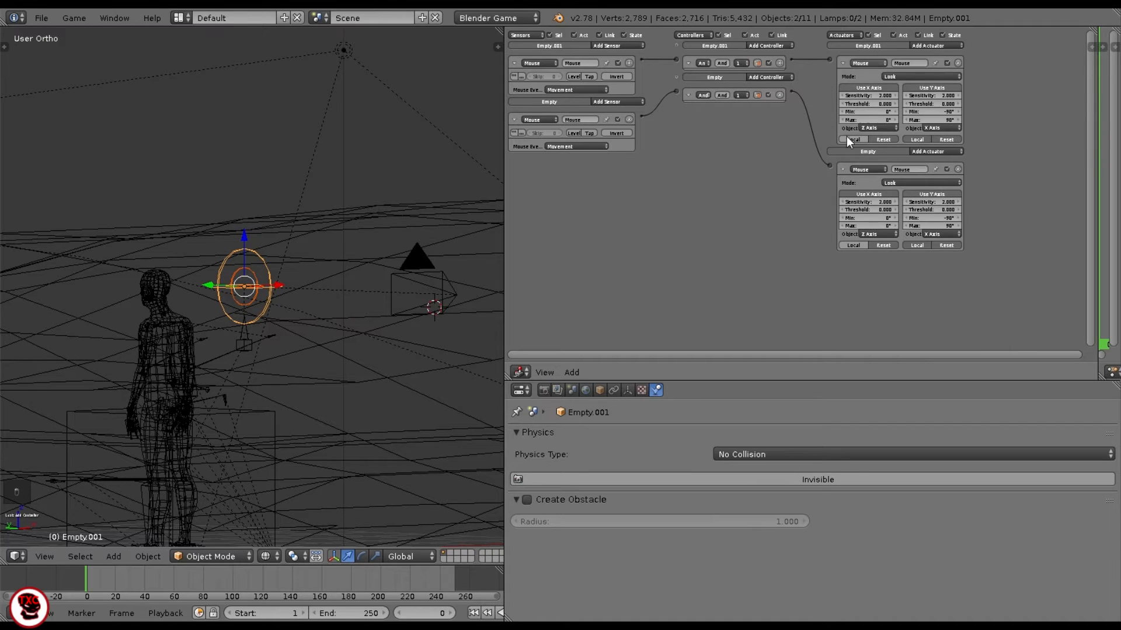
scroll(346, 286, "up", 6)
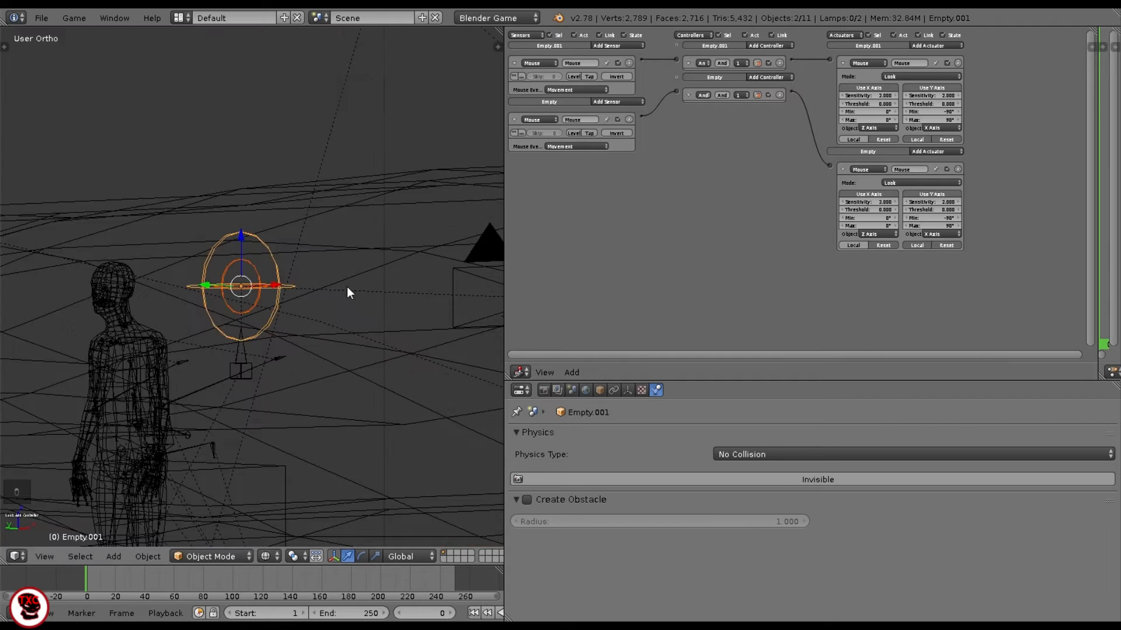
right_click(260, 253)
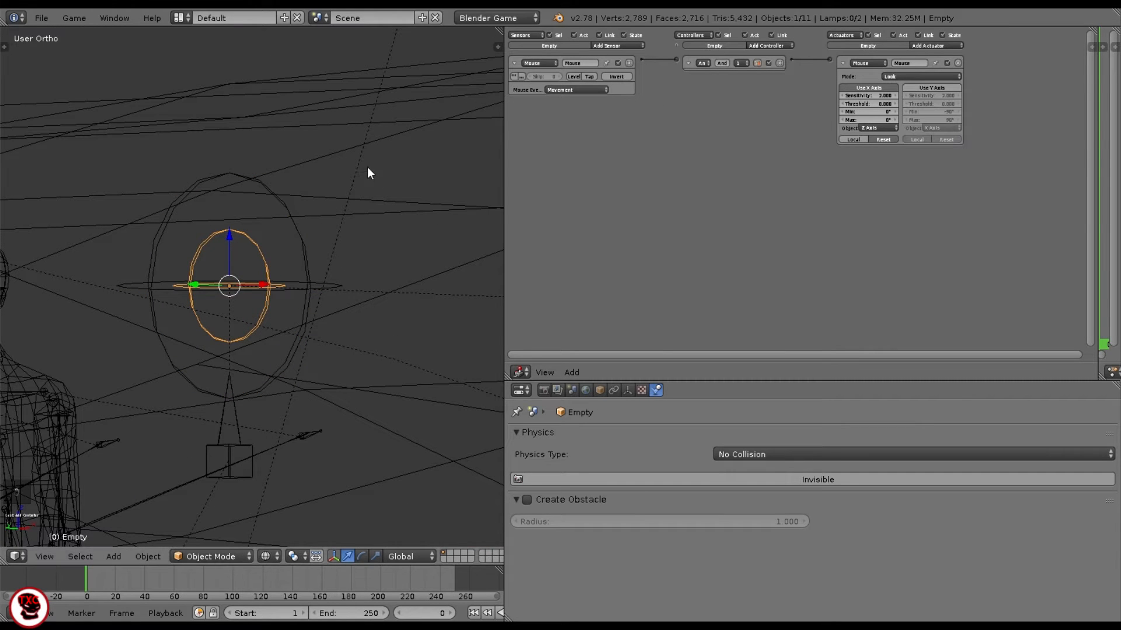
- Disable the X axis on the outer empty's Mouse actuator and deselect everything
right_click(284, 201)
left_click(869, 88)
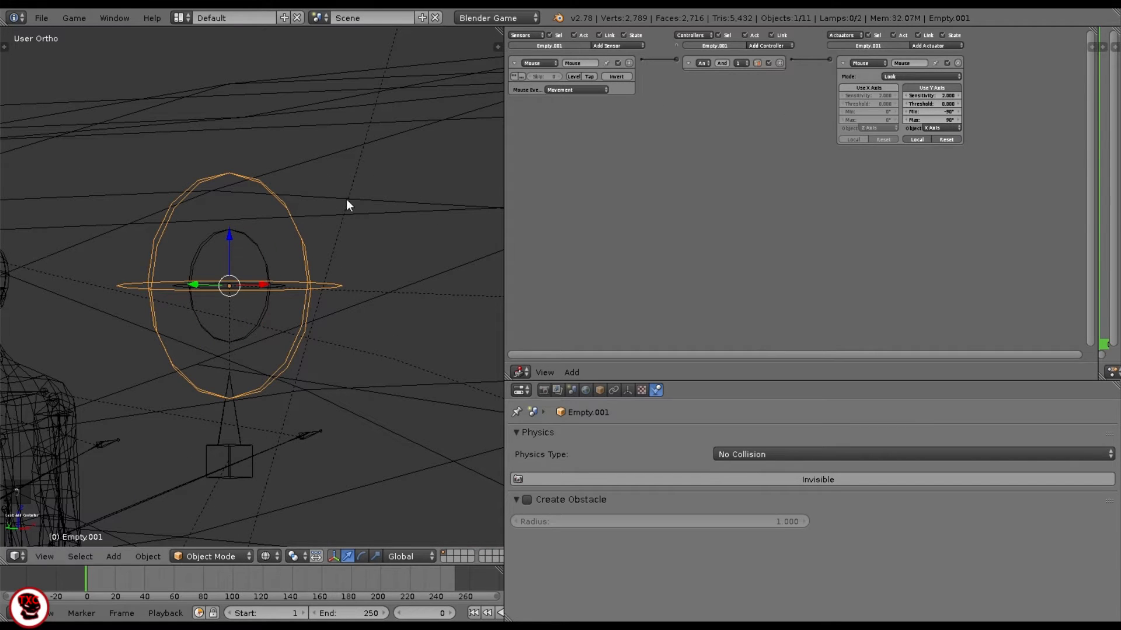
key("z")
key("a")
- Switch to textured shading, look through the camera and play-test the mouse-look rotation
key("z")
key("alt+z")
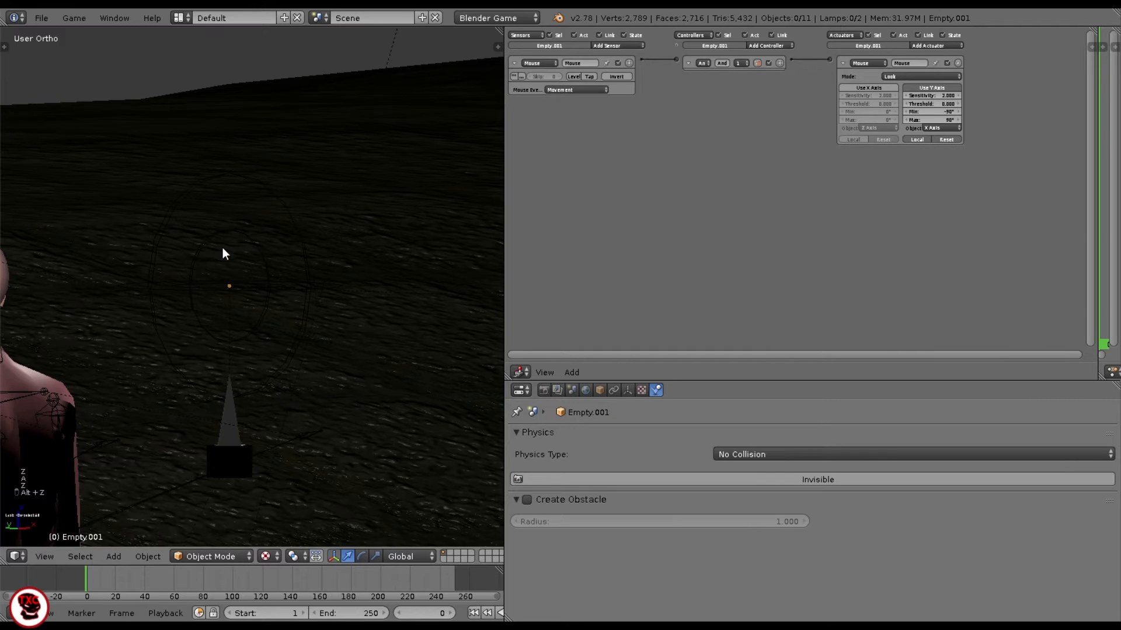
key("alt+z")
key("alt+End")
key("alt+z")
key("KP_0")
key("p")
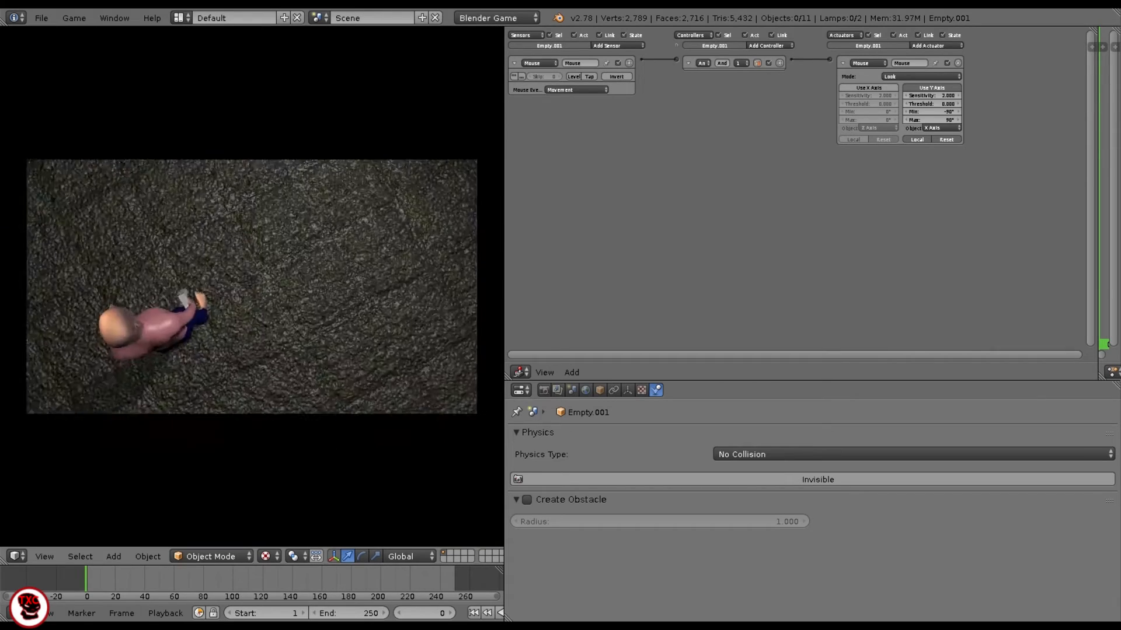
key("Escape")
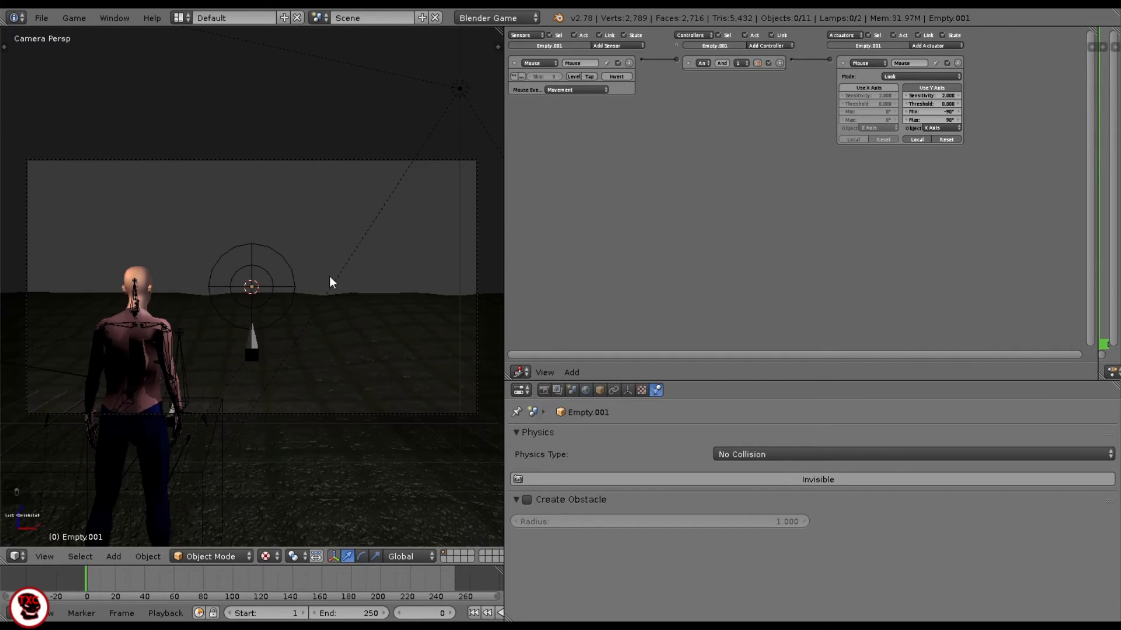
- Restore textured shading in the camera view and run the game again to check the camera orbit
key("a")
key("z")
key("a")
key("z")
key("z")
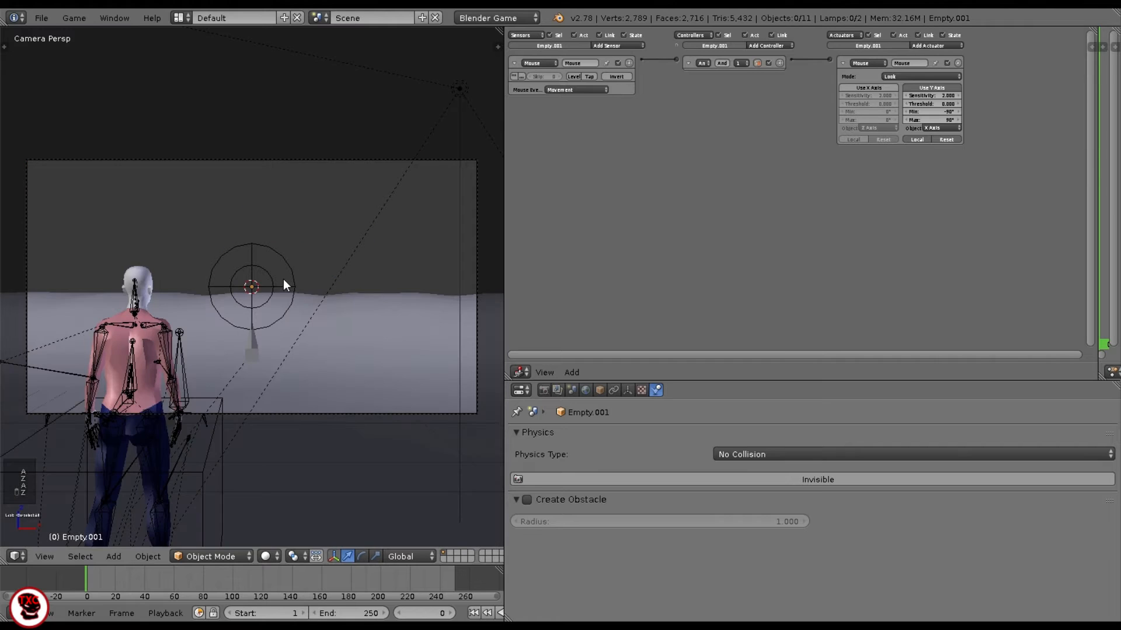
key("alt+z")
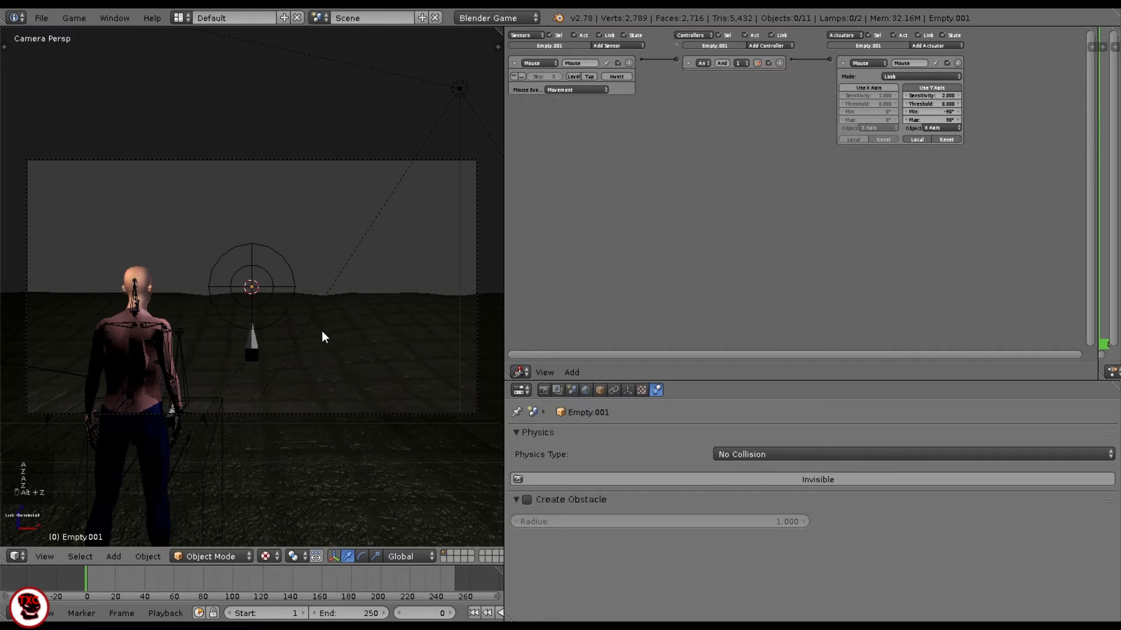
key("p")
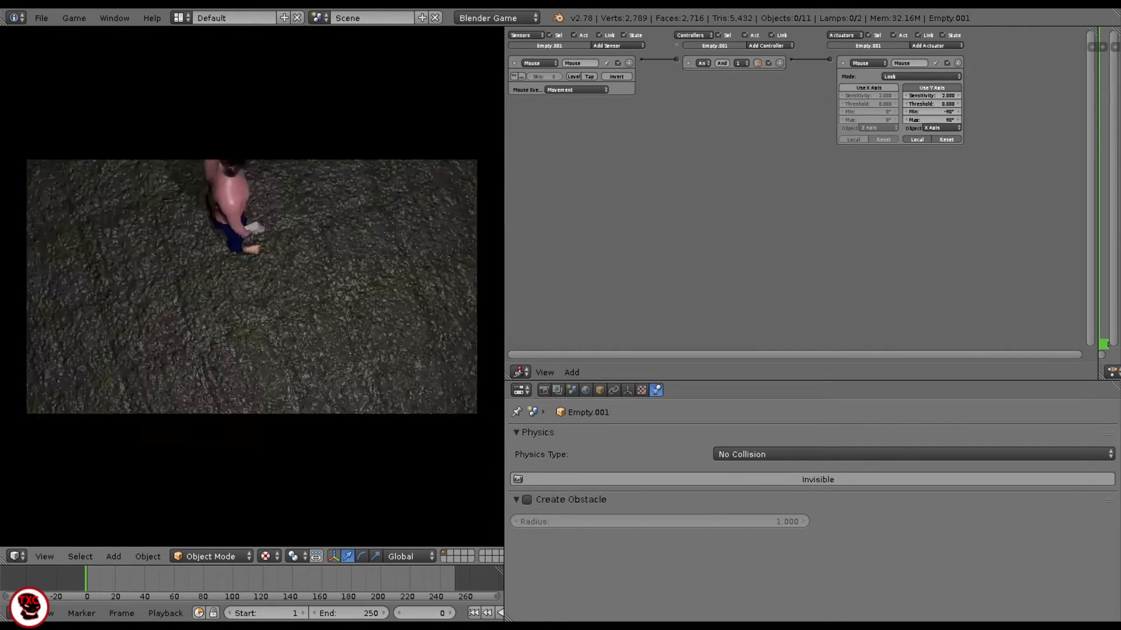
key("Escape")
- Add an Always sensor with true level pulsing and a Keyboard sensor to the cube around the character
key("z")
left_click(206, 460)
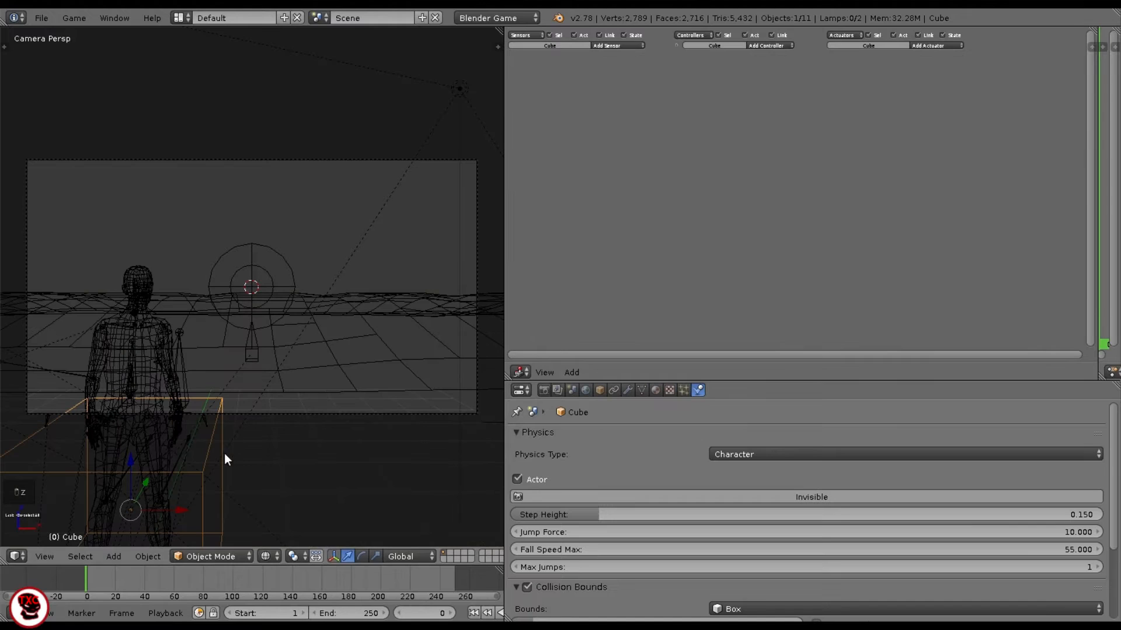
left_click(612, 47)
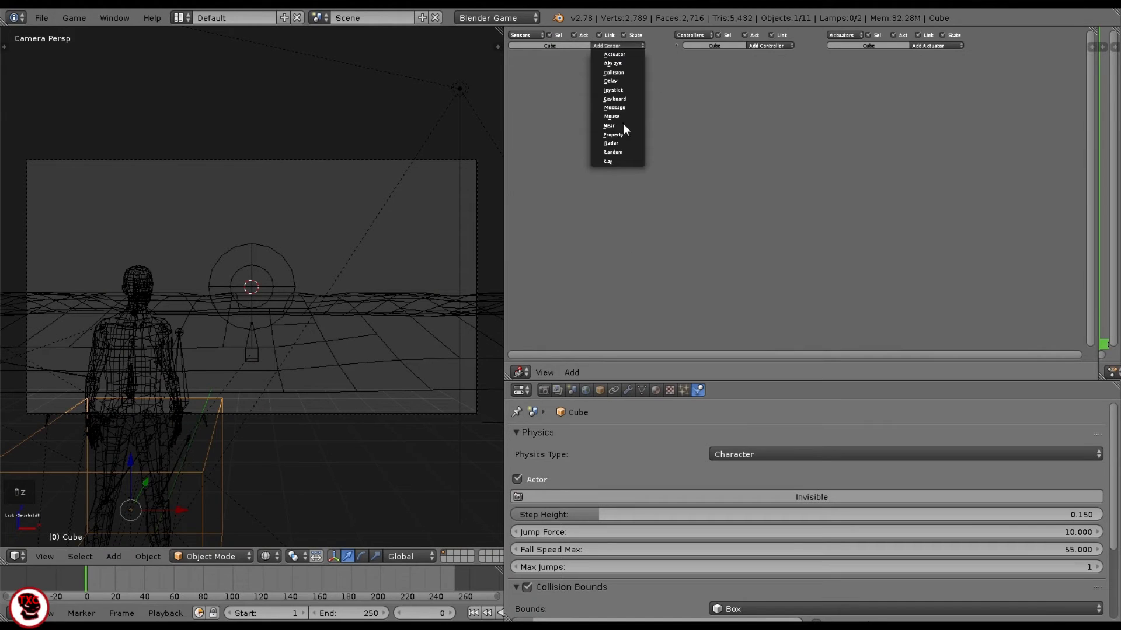
left_click(618, 65)
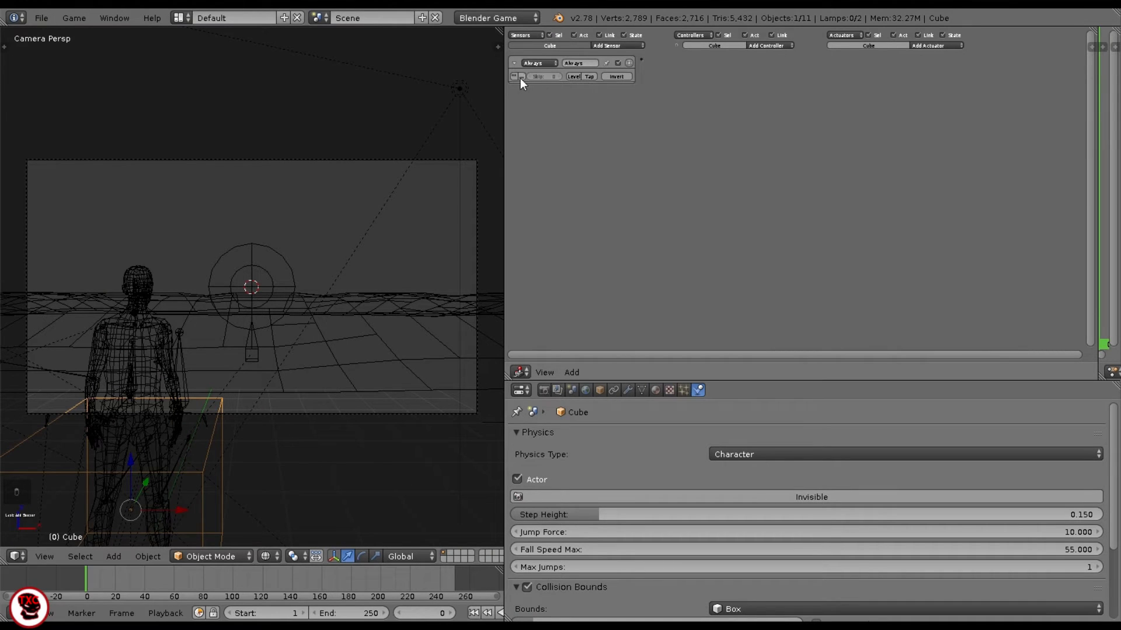
left_click(606, 47)
left_click(623, 101)
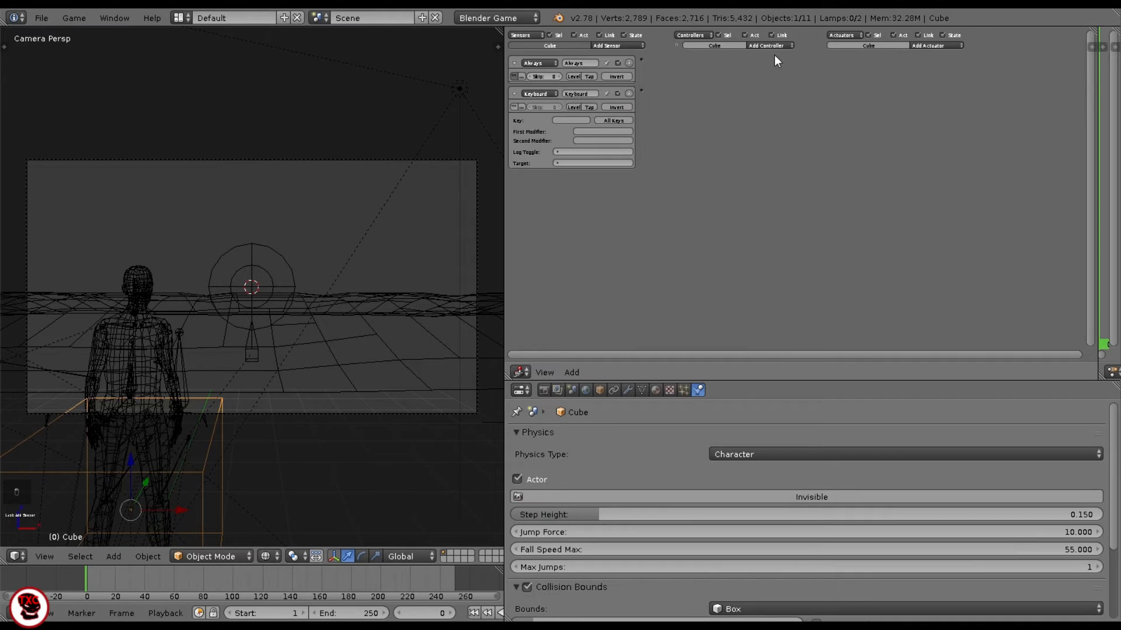
- Add a Python controller running the script 2Main_Movement.py to the cube and link the Always sensor to it
left_click(767, 46)
left_click(768, 117)
left_click(720, 78)
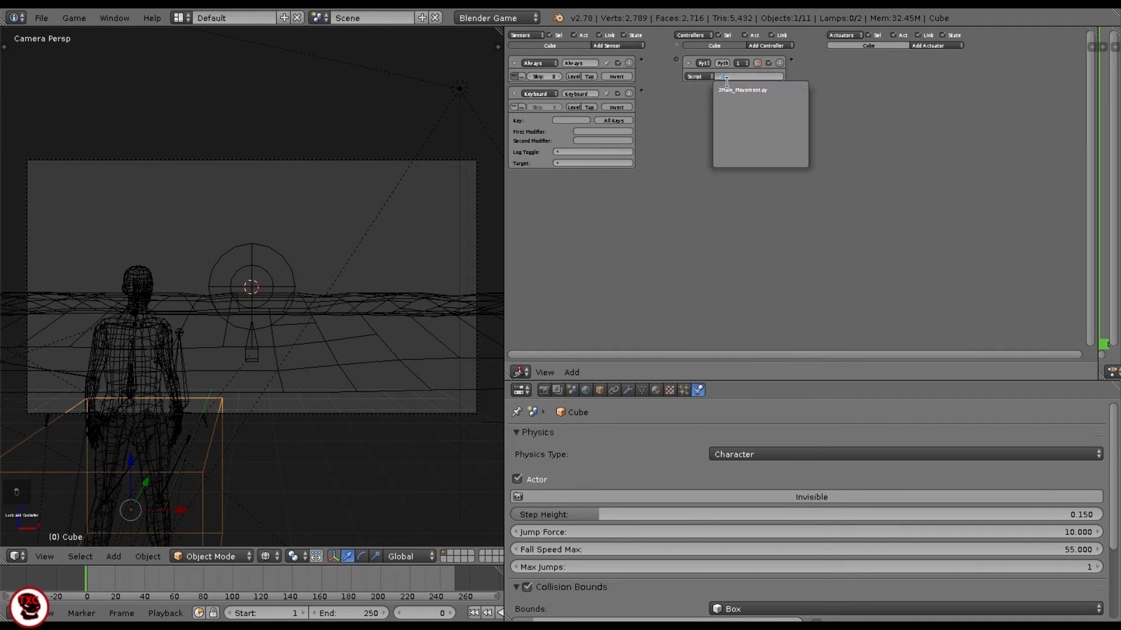
left_click(732, 92)
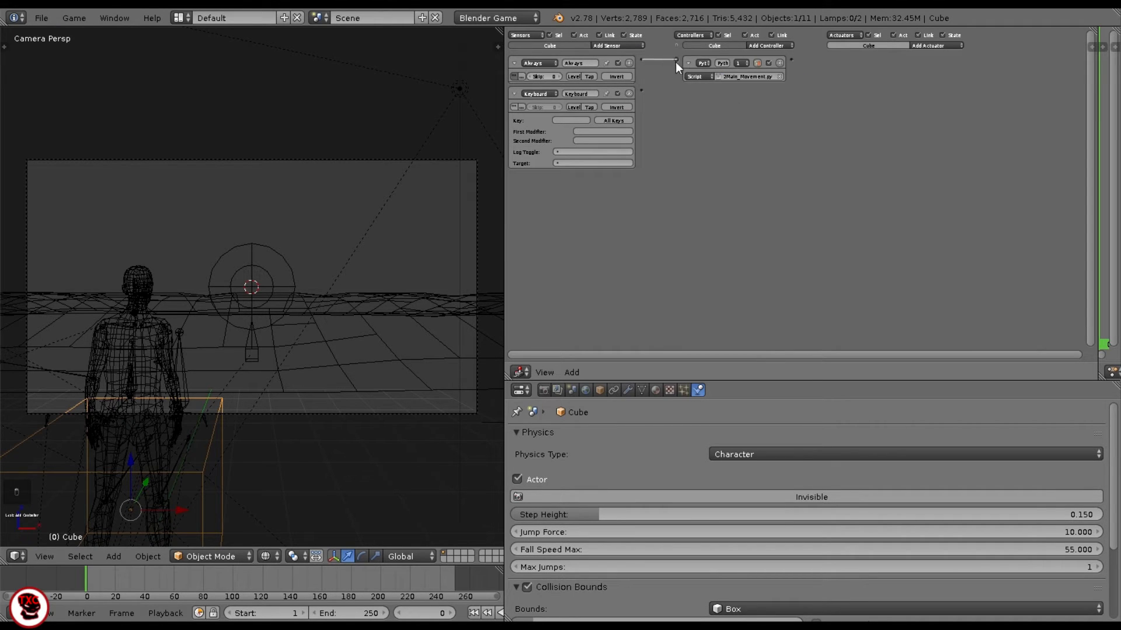
left_click_drag(674, 62, 676, 59)
- Save the file and play-test the character's movement script in textured shading
key("ctrl+s")
key("z")
key("z")
key("alt+z")
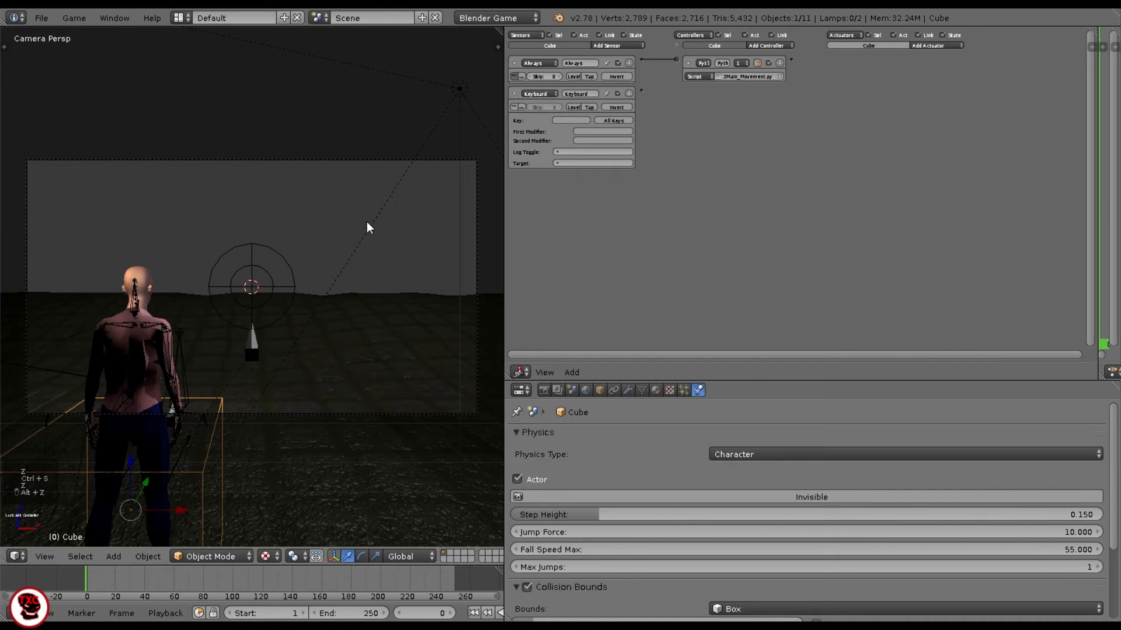
key("p")
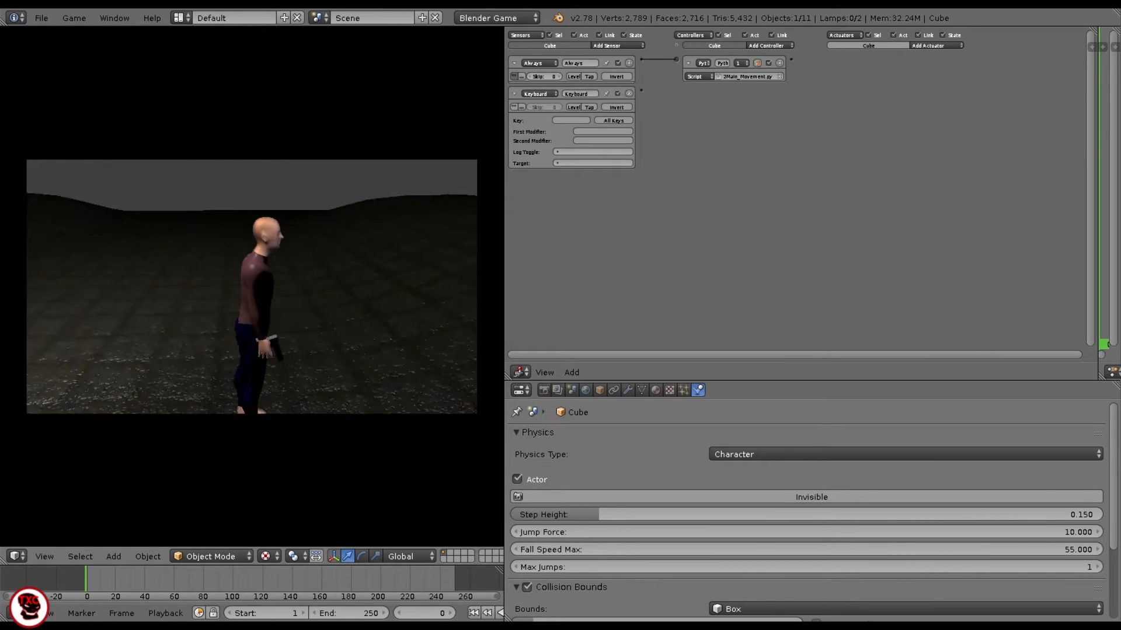
key("Escape")
- Snap the 3D cursor to the camera and add a Cone empty at that point
middle_click_drag(254, 289, 323, 301)
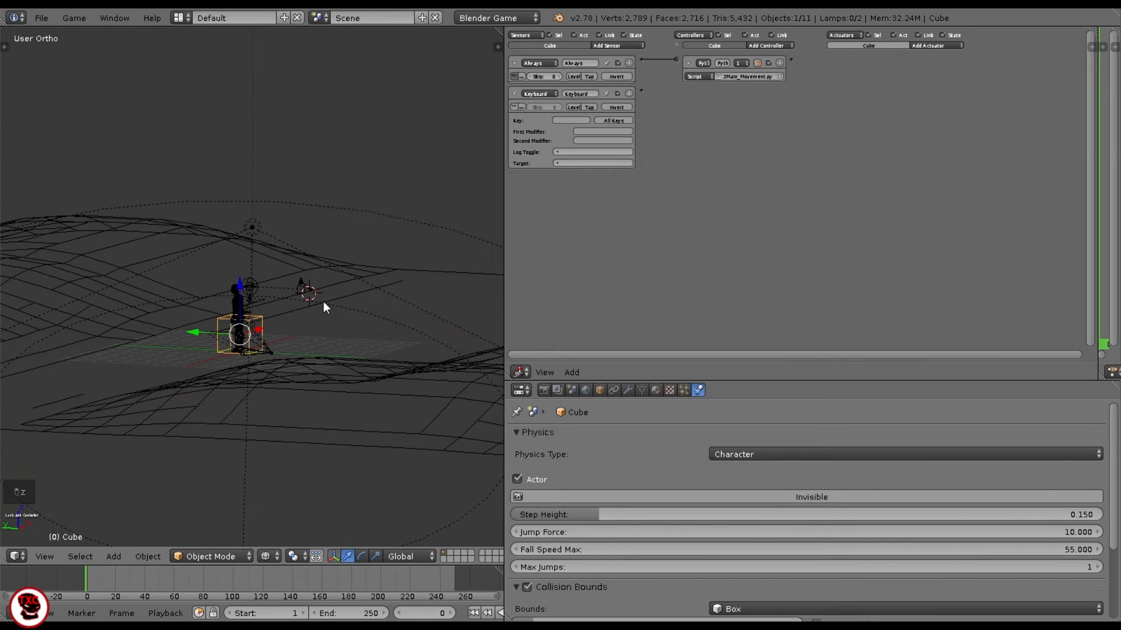
scroll(314, 292, "up", 4)
key("z")
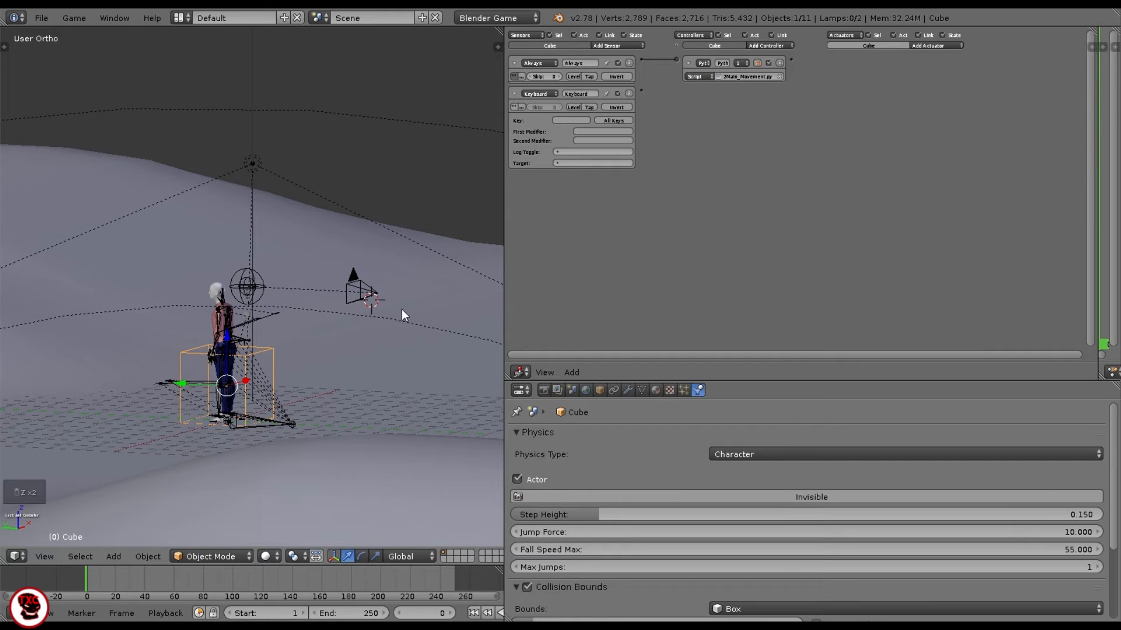
right_click(377, 290)
key("shift+s")
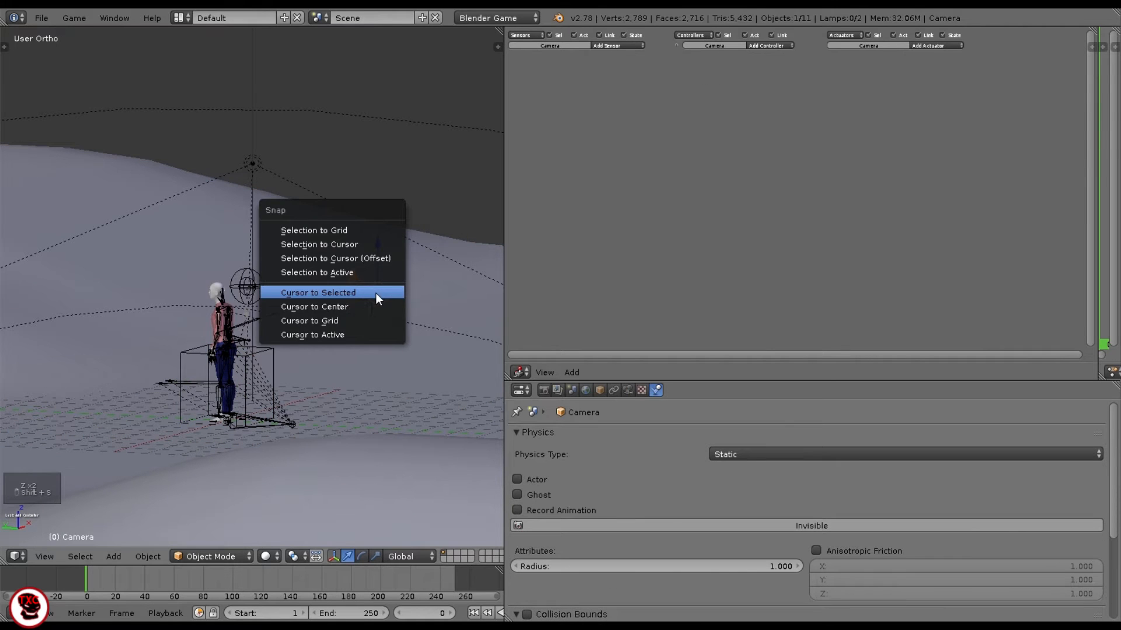
left_click(376, 293)
key("shift+a")
mouse_move(375, 293)
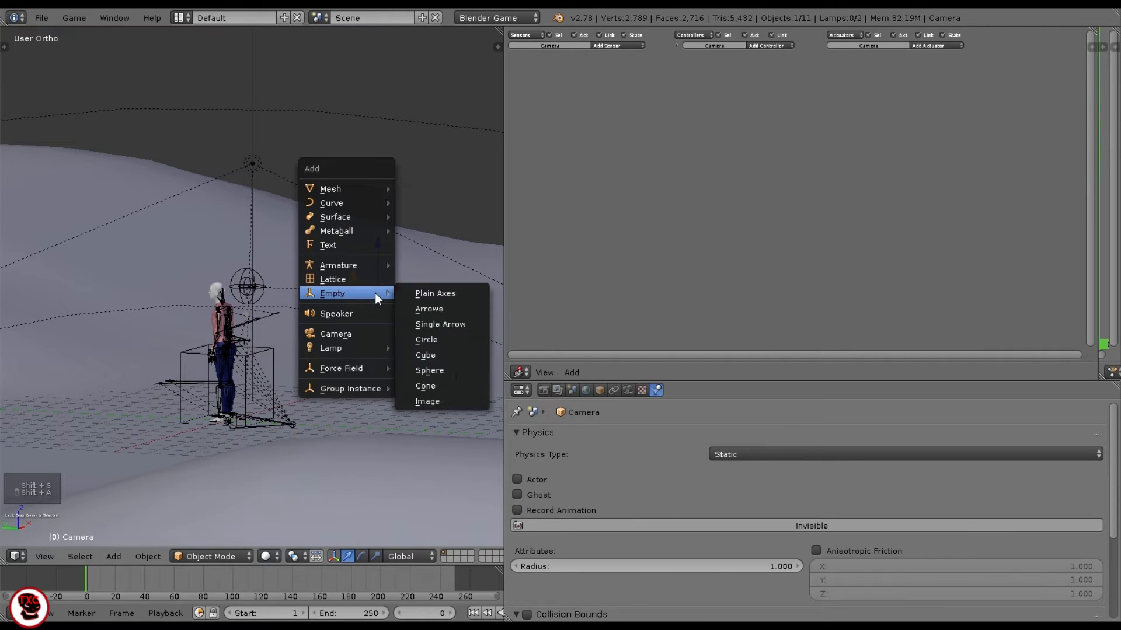
left_click(441, 385)
- Move the new cone empty along the Y axis to a point far in front of the character
key("z")
scroll(350, 321, "down", 5)
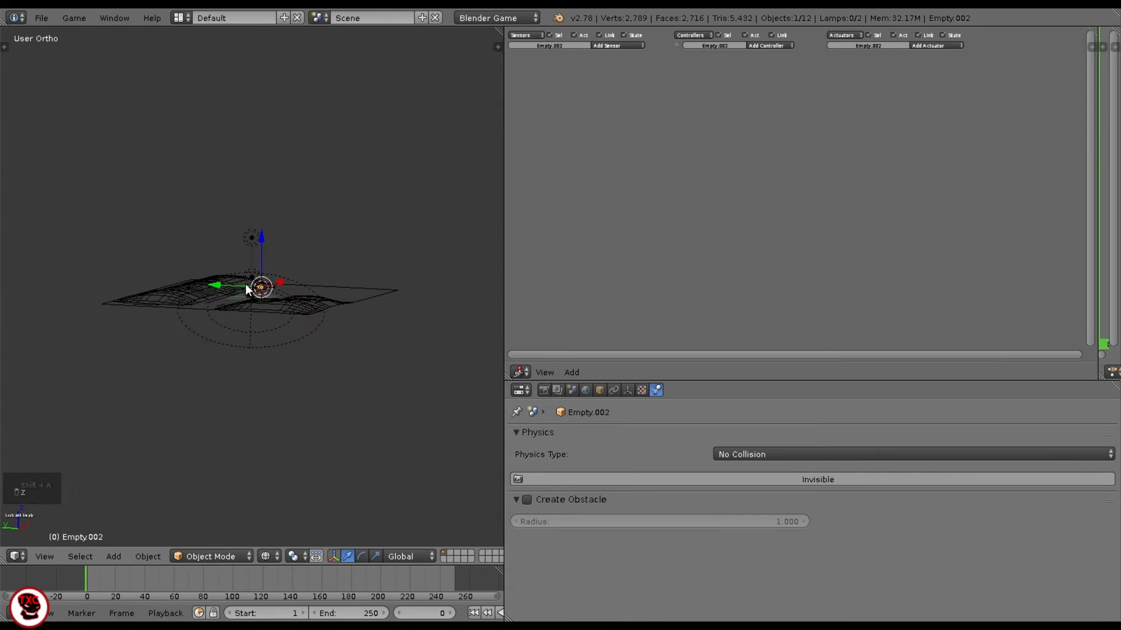
key("g")
key("y")
left_click(63, 285)
- Parent the distant cone empty to the camera with the Object option and clear the selection
scroll(304, 306, "up", 6)
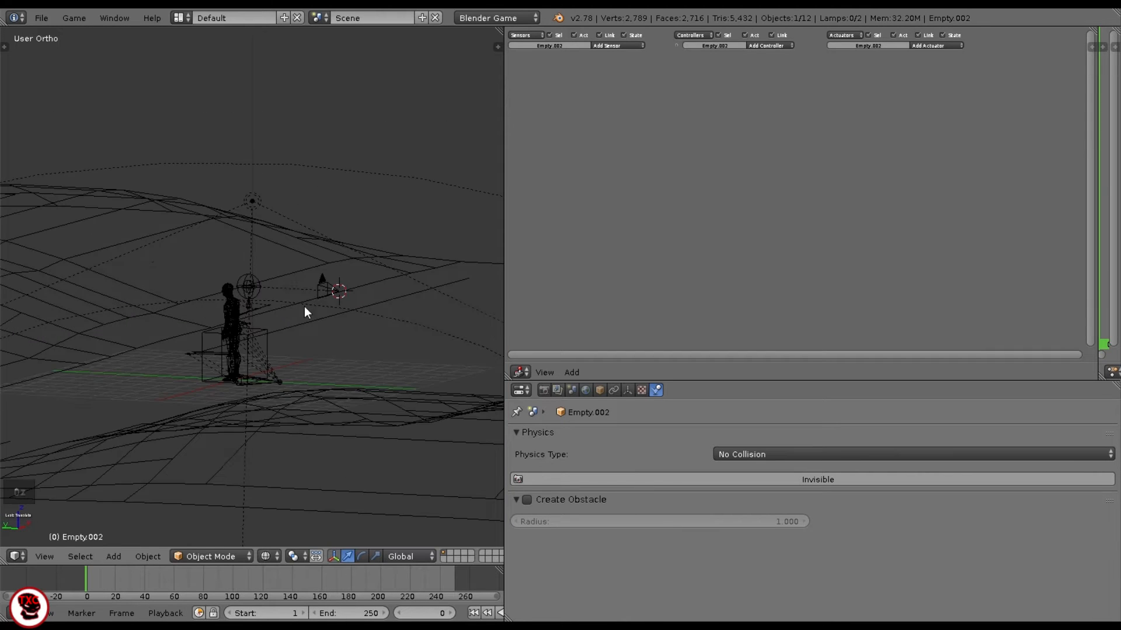
scroll(306, 313, "up", 3)
right_click(413, 276, "shift")
key("ctrl+p")
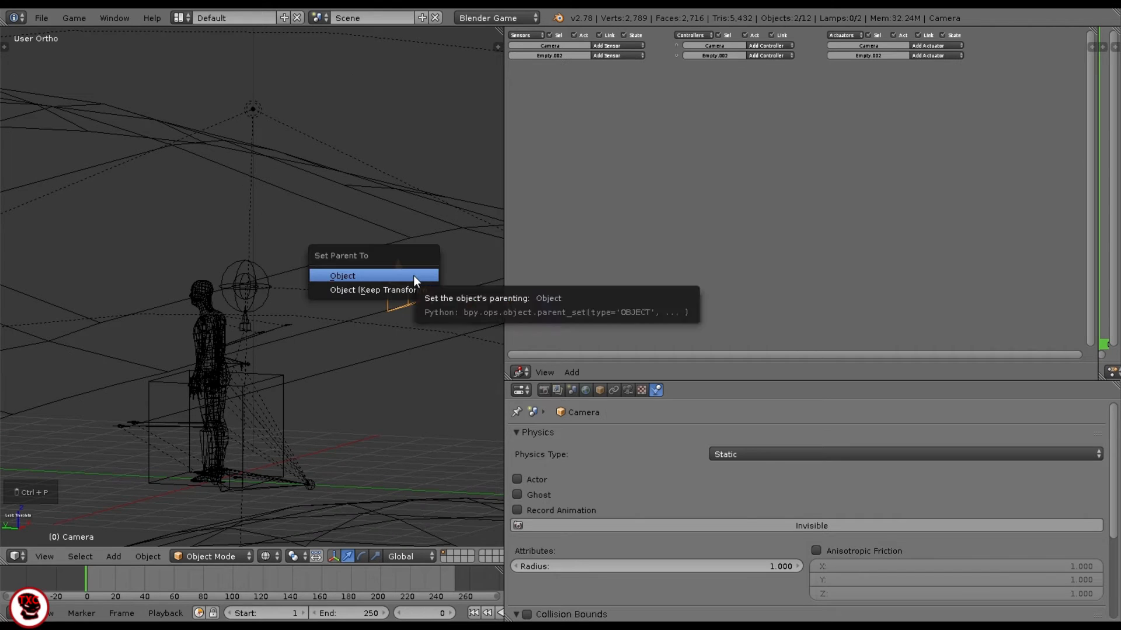
left_click(413, 276)
key("a")
- Add an Edit Object actuator to the character's cube and set its mode to Track to
middle_click_drag(413, 275, 261, 408)
right_click(266, 407)
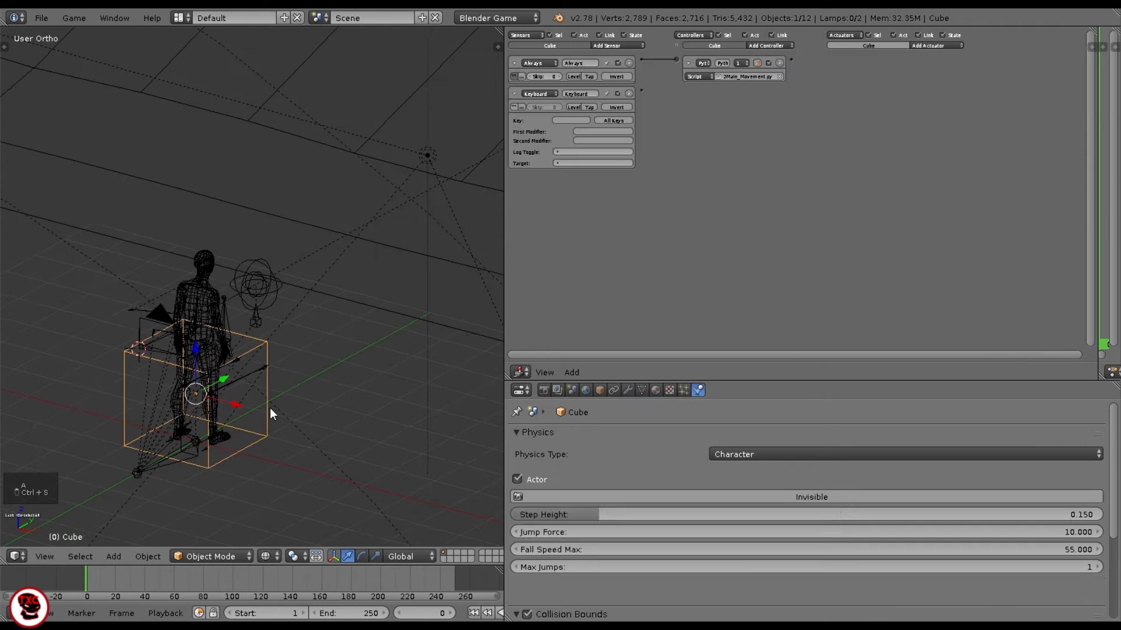
left_click(926, 46)
left_click(942, 79)
left_click(910, 76)
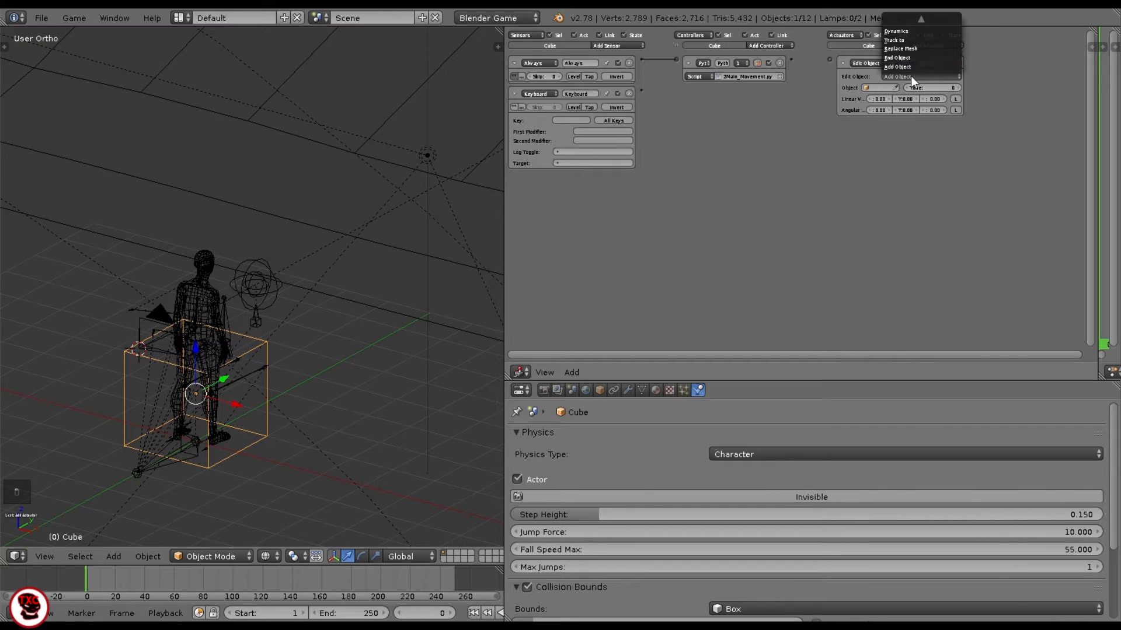
left_click(909, 41)
- Make the distant empty the target of the cube's Track to actuator and set its Time to 5
left_click(878, 87)
left_click(897, 150)
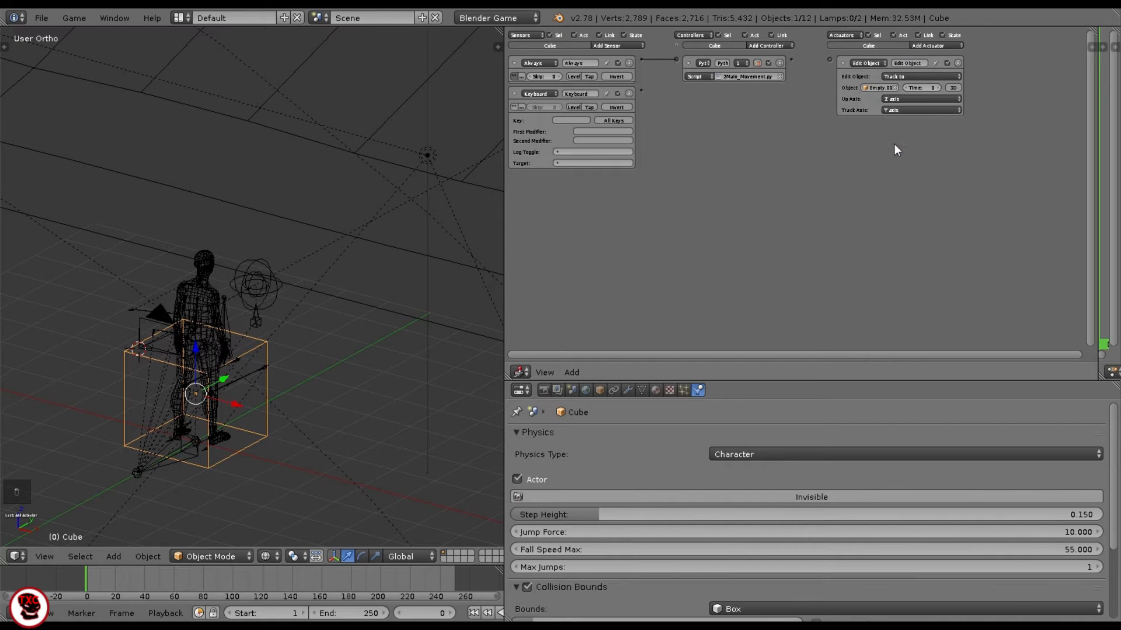
left_click(921, 88)
type("5")
key("Return")
- Link the cube's Keyboard sensor to the Track to actuator through an And controller, enabling All Keys and true level pulsing on the sensor
scroll(908, 165, "up", 2)
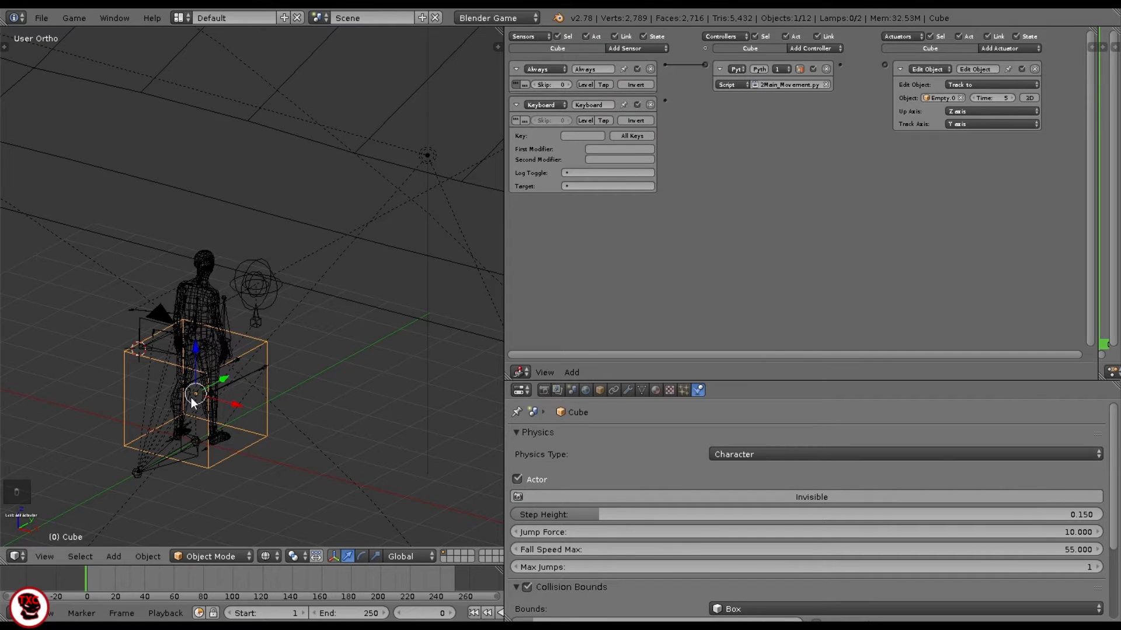
left_click_drag(665, 100, 885, 65)
left_click(620, 136)
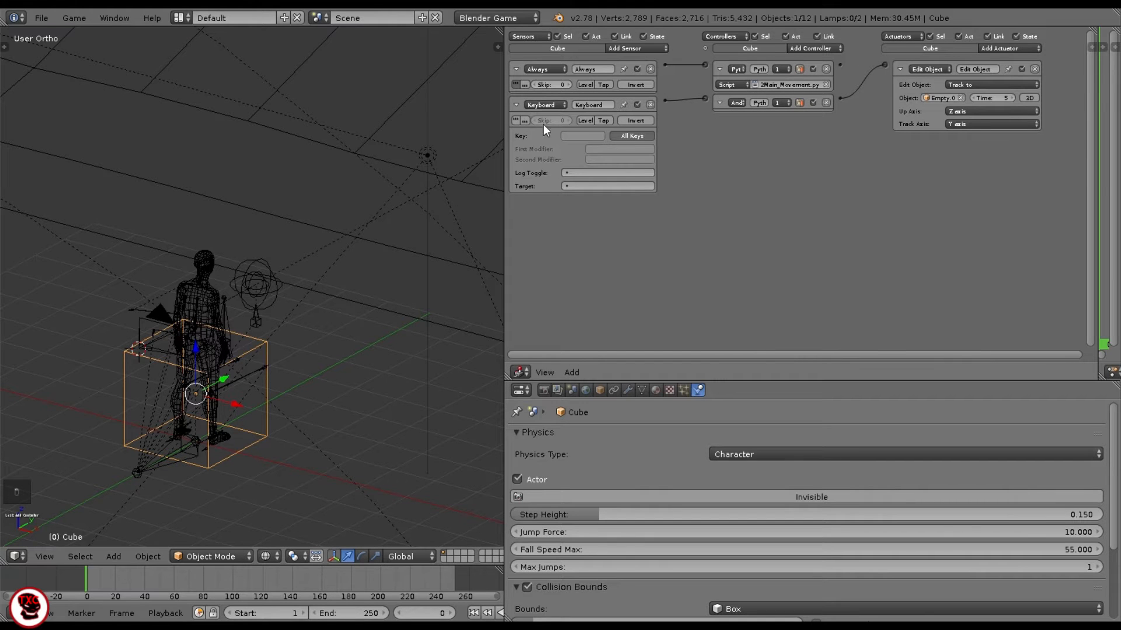
- Deselect all objects and save over the existing blend file
key("a")
key("a")
key("a")
key("a")
key("ctrl+s")
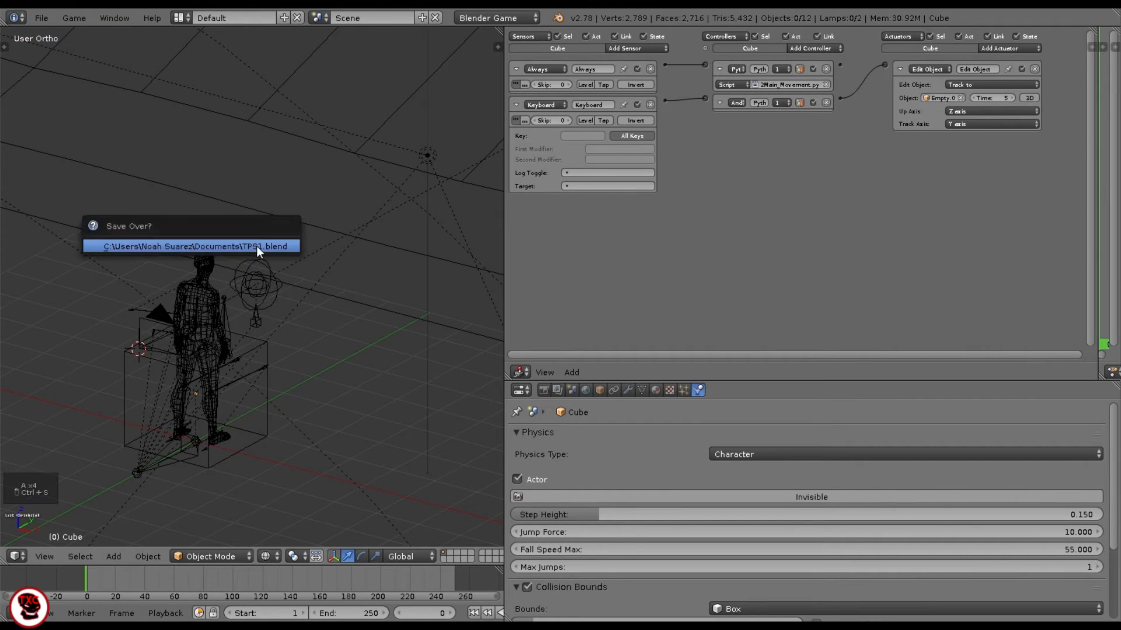
left_click(256, 244)
- Run the game from the camera view in textured shading and walk the character forward to test the tracking
key("z")
key("alt+z")
key("KP_5")
key("KP_0")
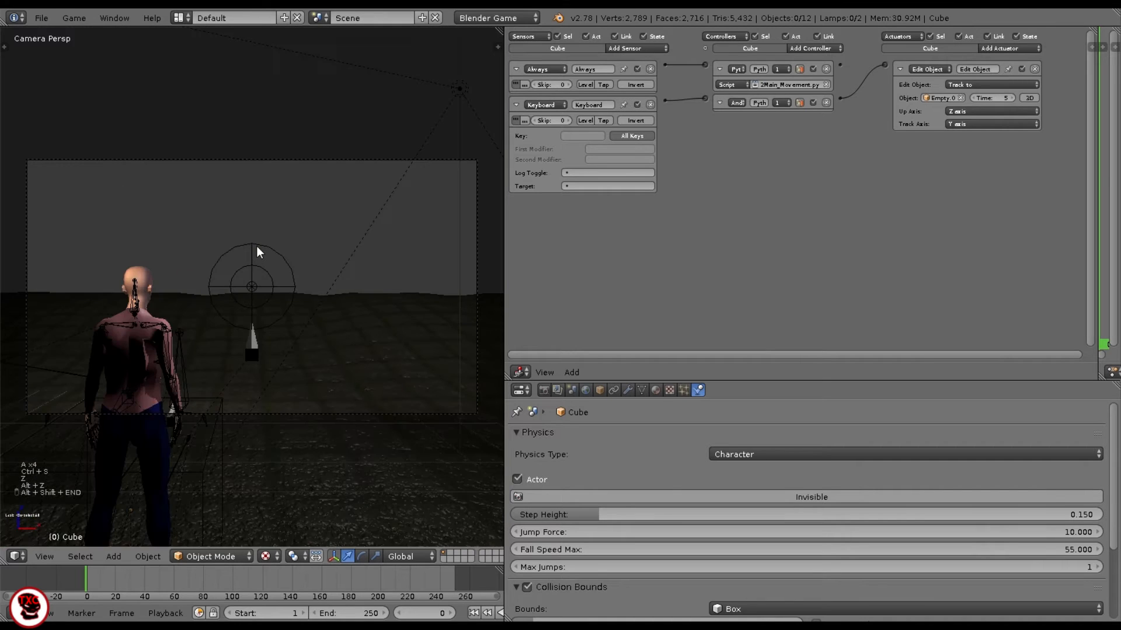
key("p")
key("w")
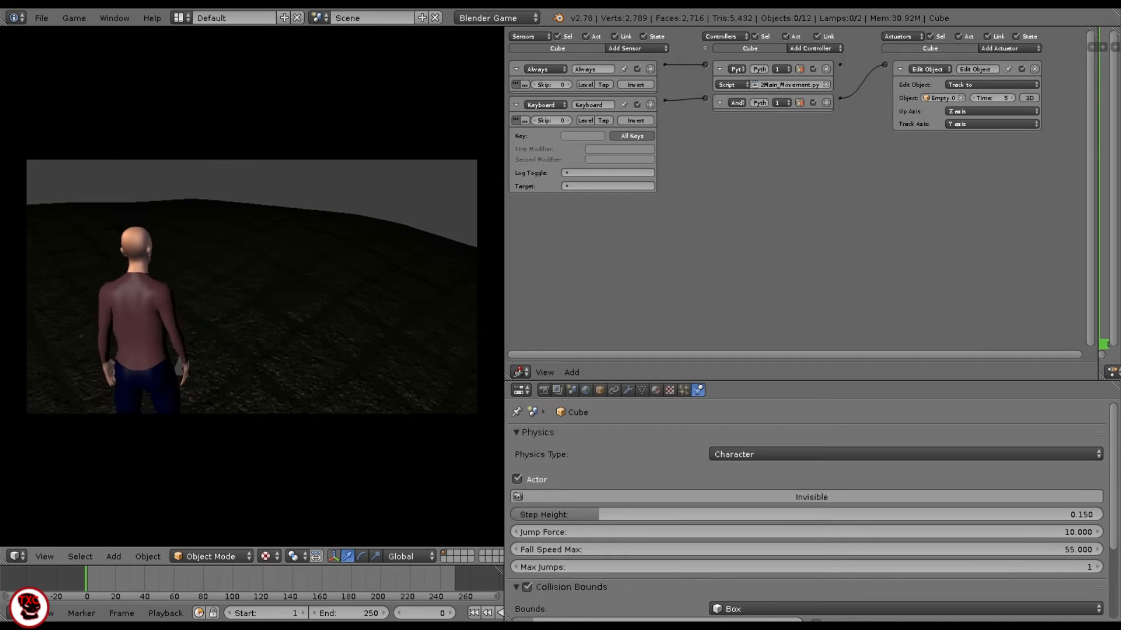
key("w")
key("Escape")
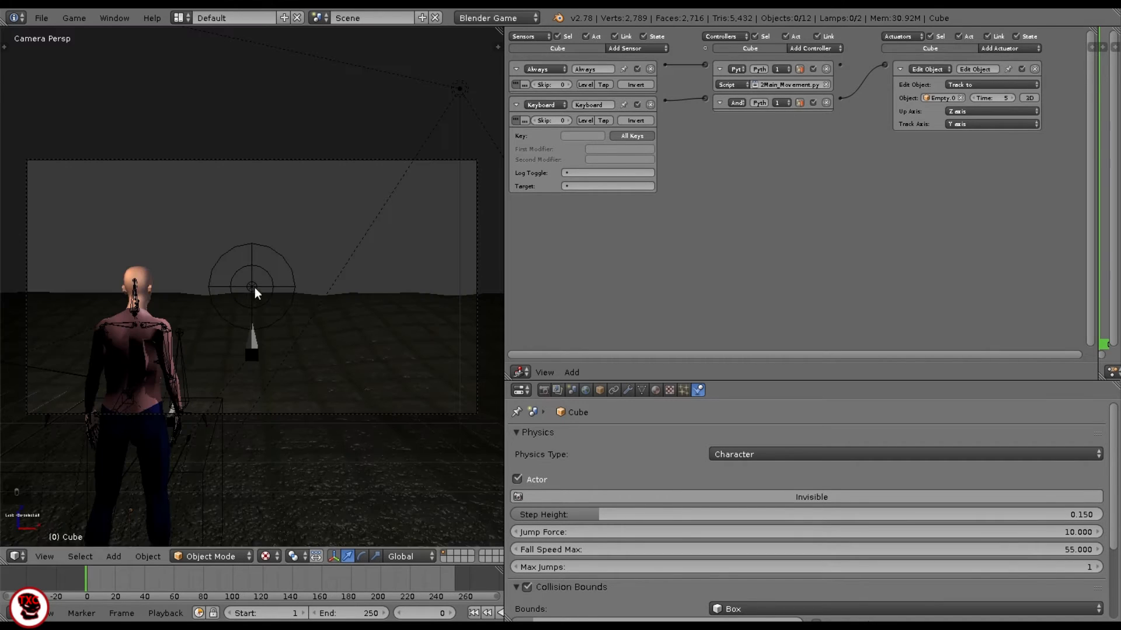
- Try a Time of 0 on the Track to actuator and play-test walking the character forward
left_click_drag(999, 98, 957, 101)
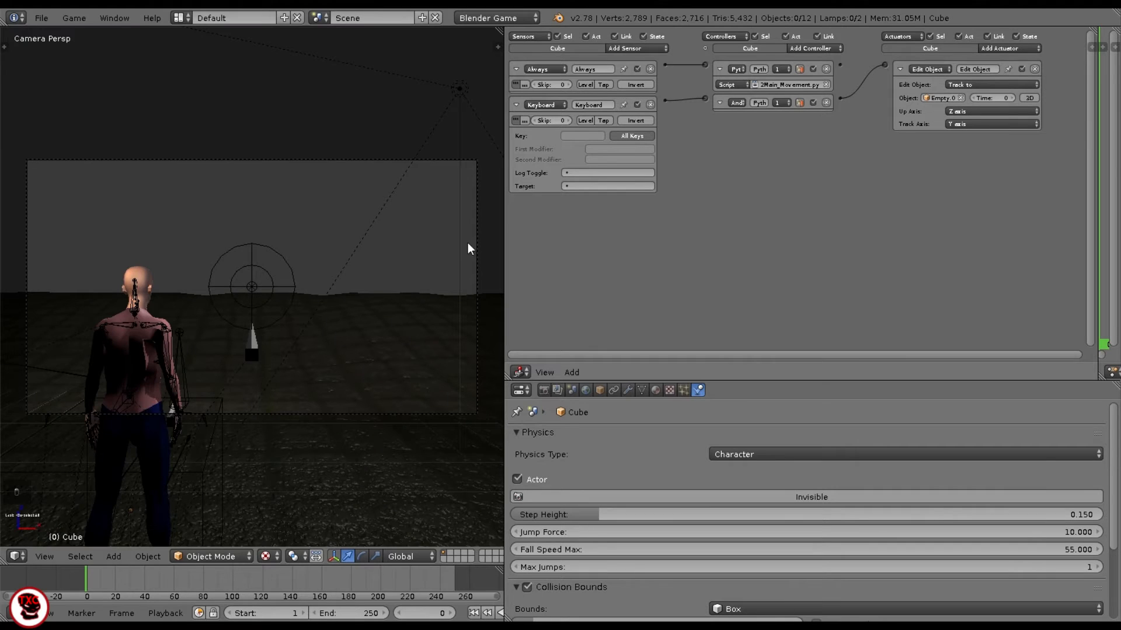
key("p")
key("w")
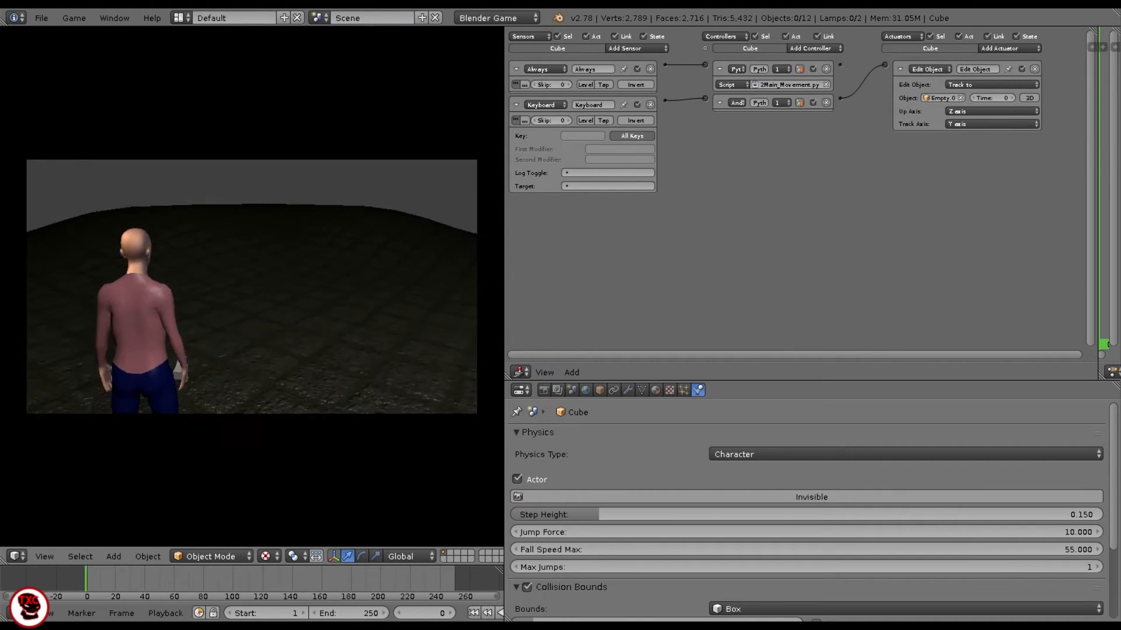
key("Escape")
- Set the Track to actuator's Time to 2 and run the game to check the character's turning
left_click(1011, 98)
left_click(1012, 97)
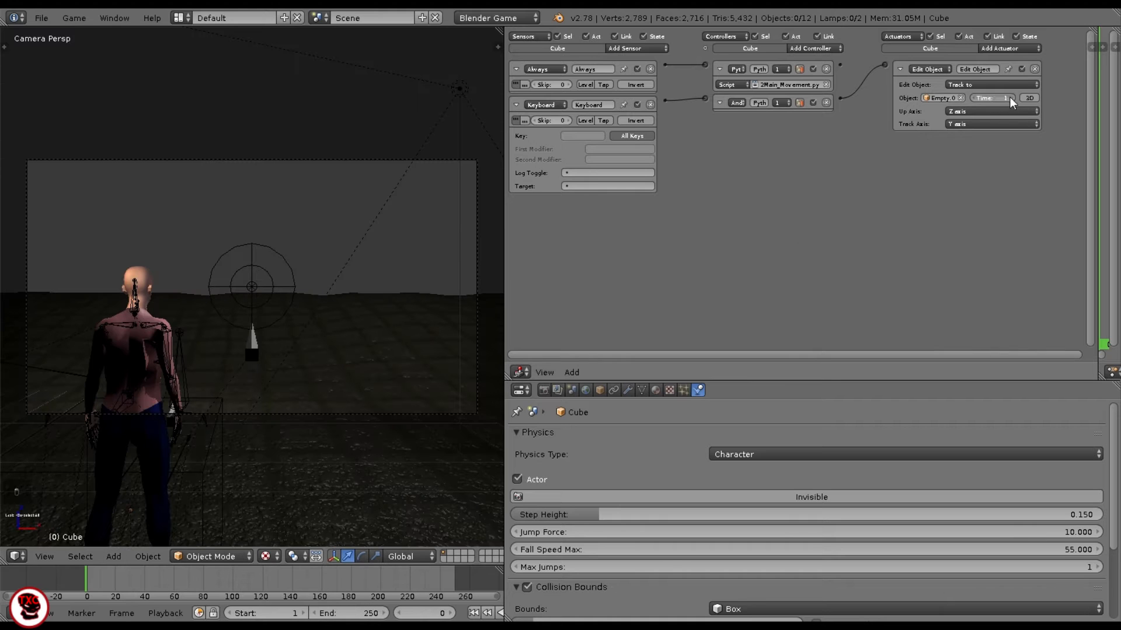
key("p")
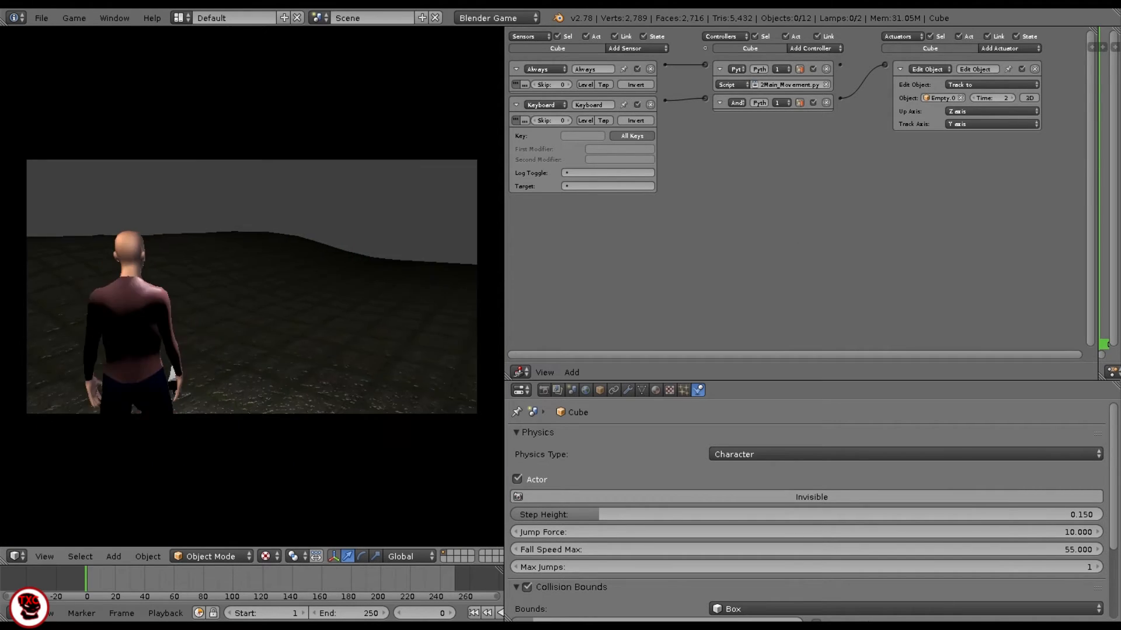
- Stop the game, select the character's rig in wireframe and display its bone constraints
key("Escape")
key("z")
mouse_move(223, 316)
middle_mouse_down()
mouse_move(297, 360)
mouse_move(284, 411)
middle_mouse_up()
key("z")
key("z")
right_click(198, 349)
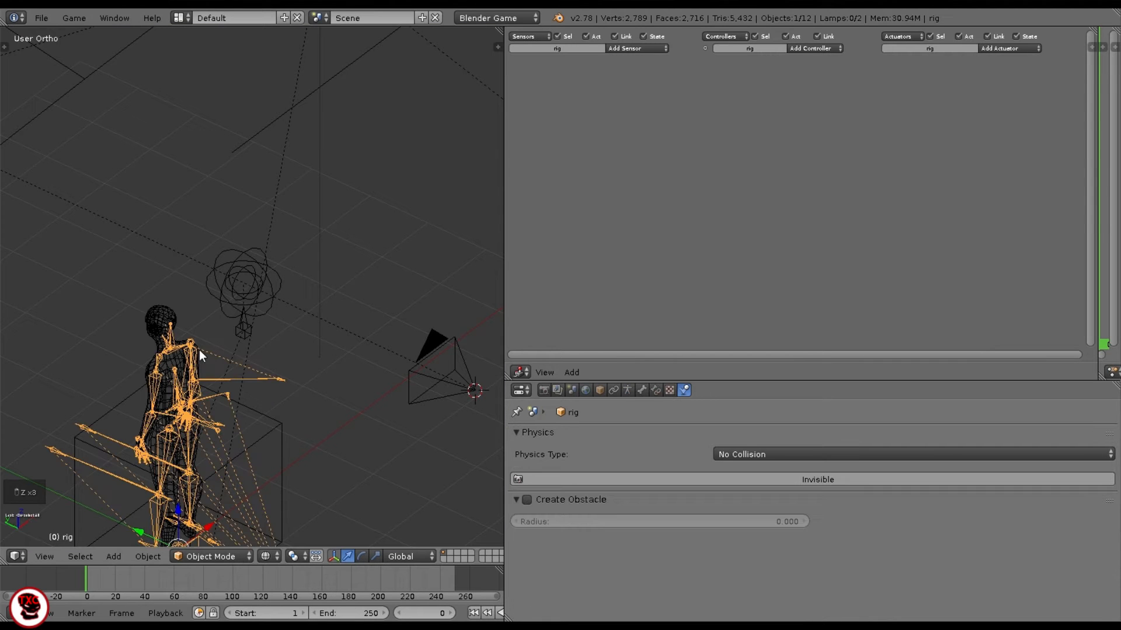
middle_click_drag(311, 306, 330, 301, "shift")
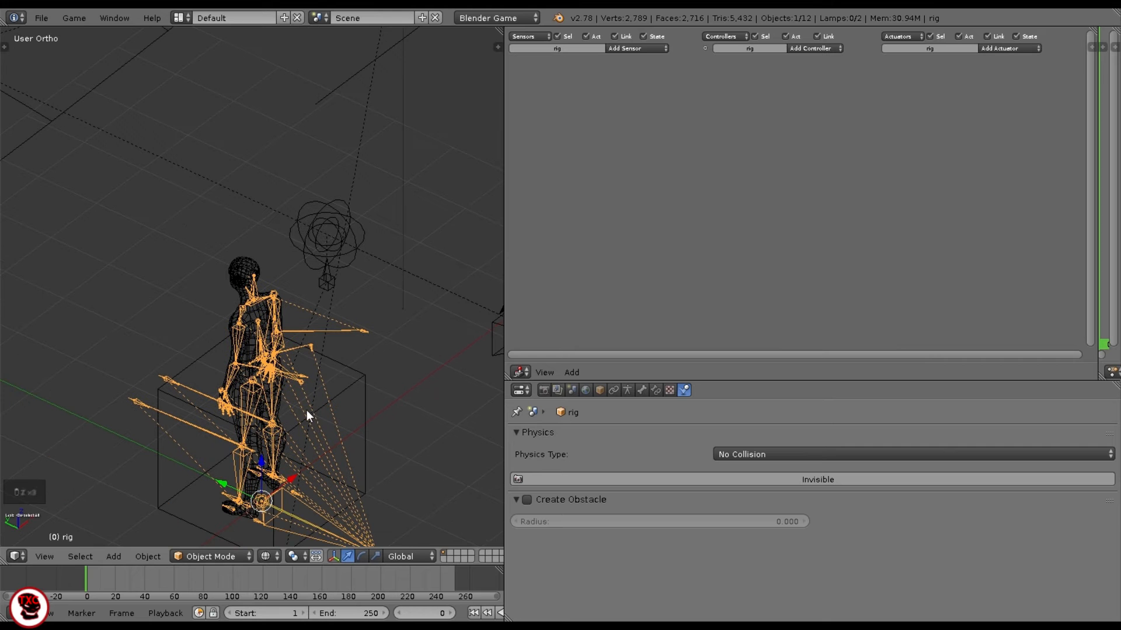
left_click(652, 389)
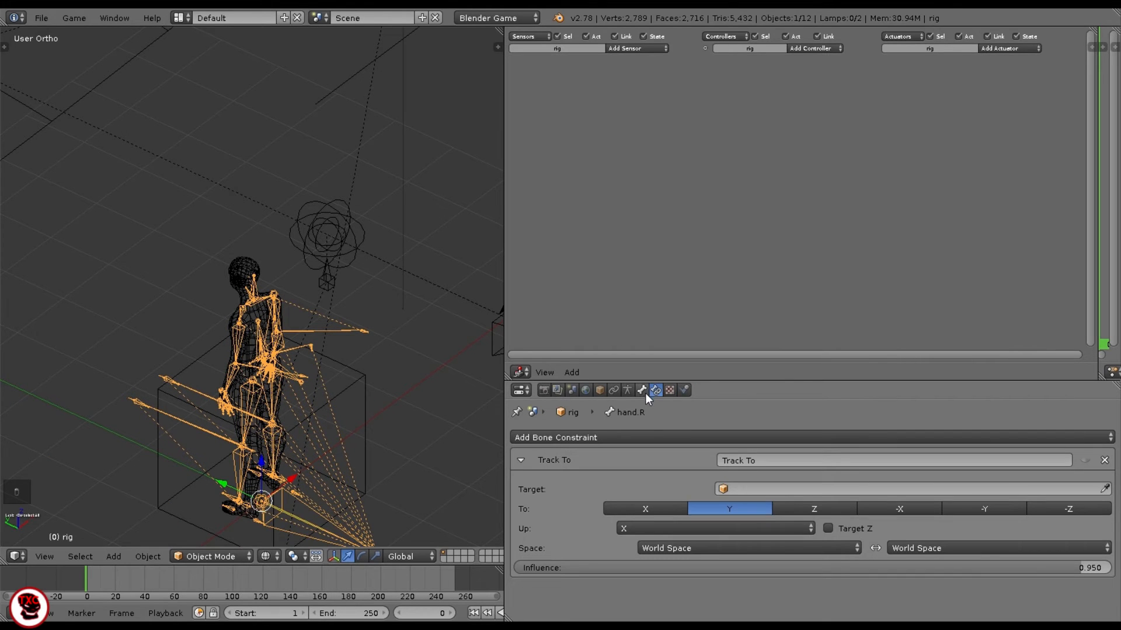
- Switch the rig to Pose Mode and select the upper_arm.R bone in wireframe shading
key("z")
key("ctrl+Tab")
middle_click_drag(319, 391, 125, 384)
scroll(125, 384, "up", 2)
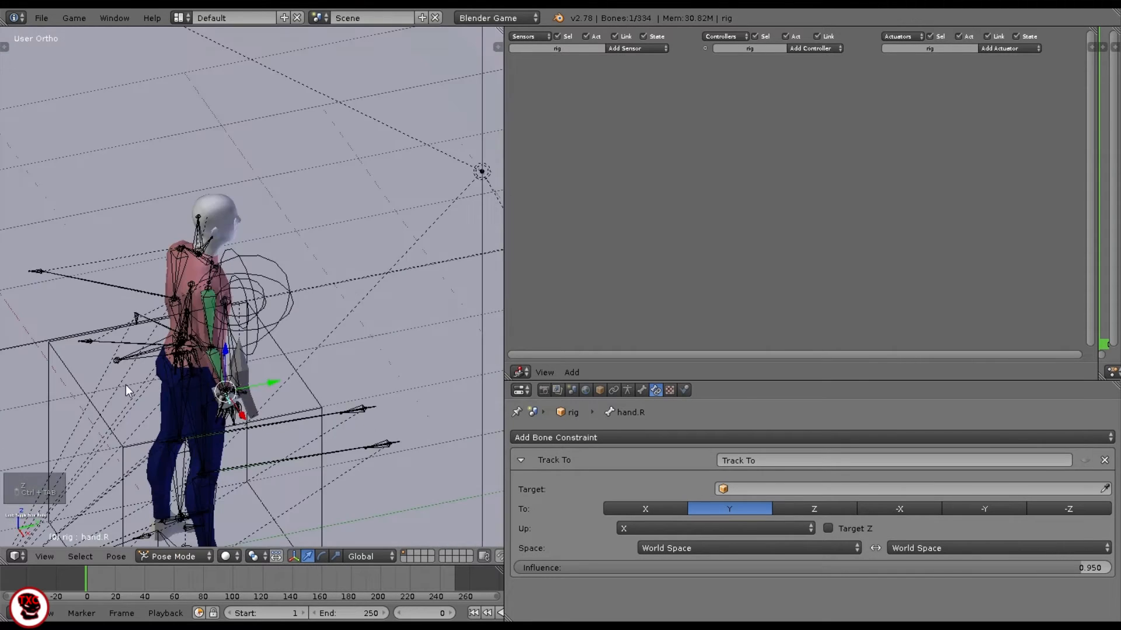
key("z")
scroll(157, 390, "up", 1)
key("a")
key("a")
key("a")
right_click(205, 330)
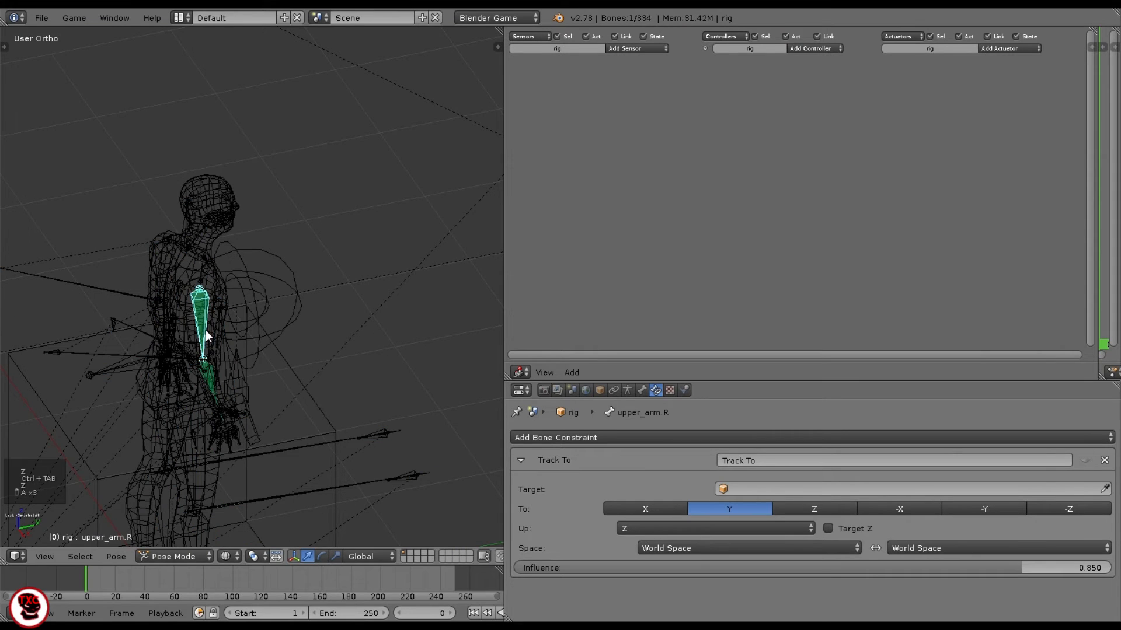
- Set the target of the upper_arm.R bone's Track To constraint to Empty.002
middle_click_drag(209, 359, 211, 369)
right_click(215, 388)
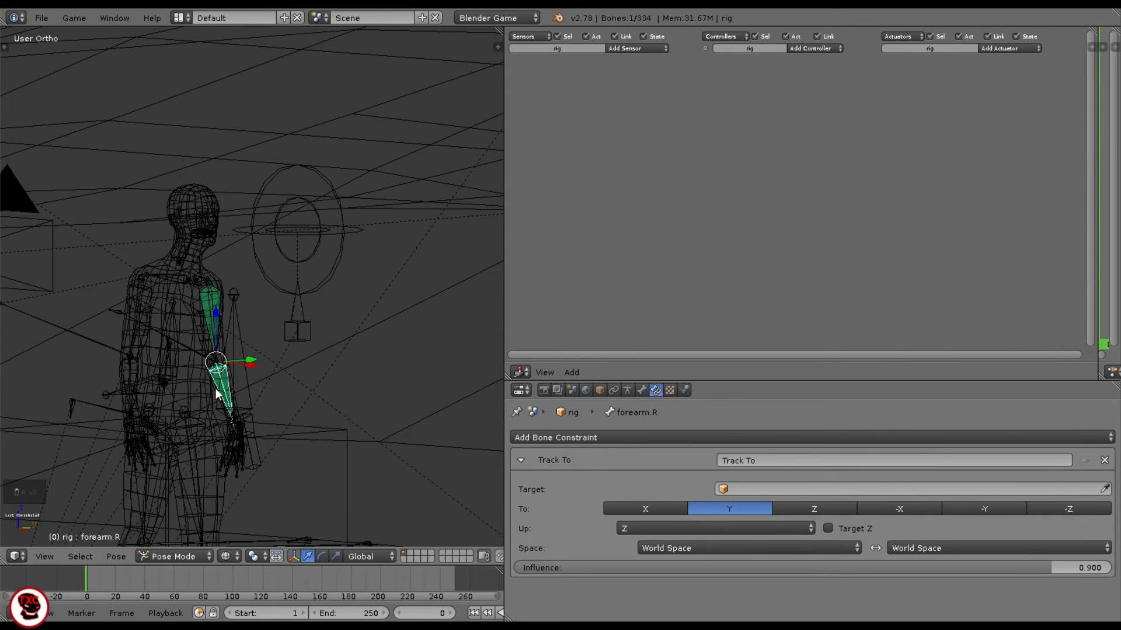
right_click(231, 426)
right_click(211, 335)
left_click(782, 489)
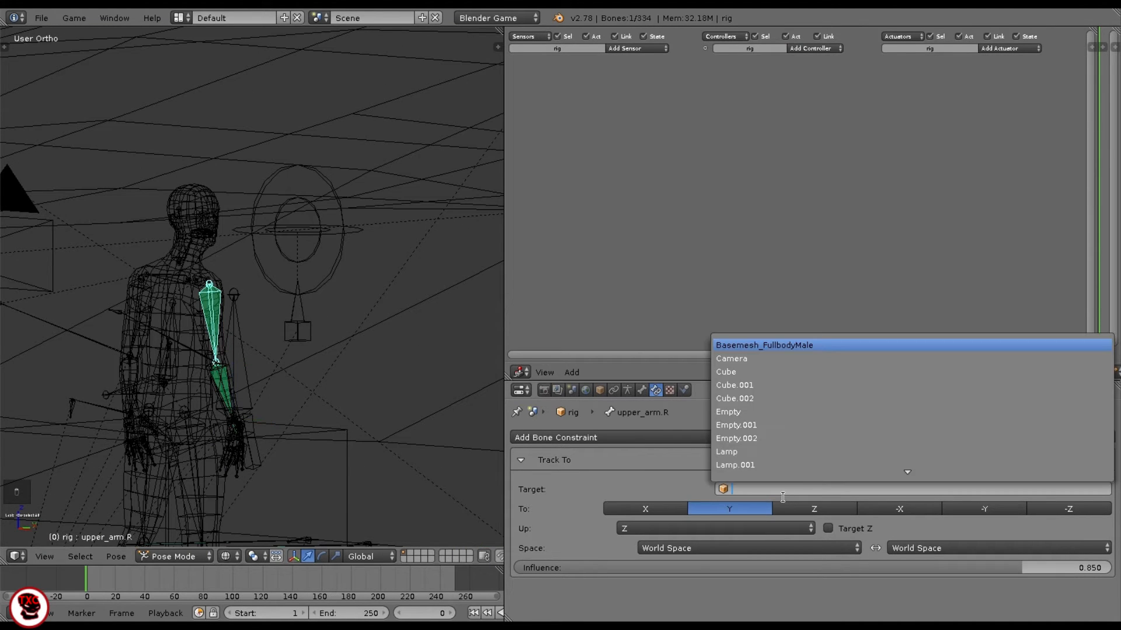
left_click(814, 438)
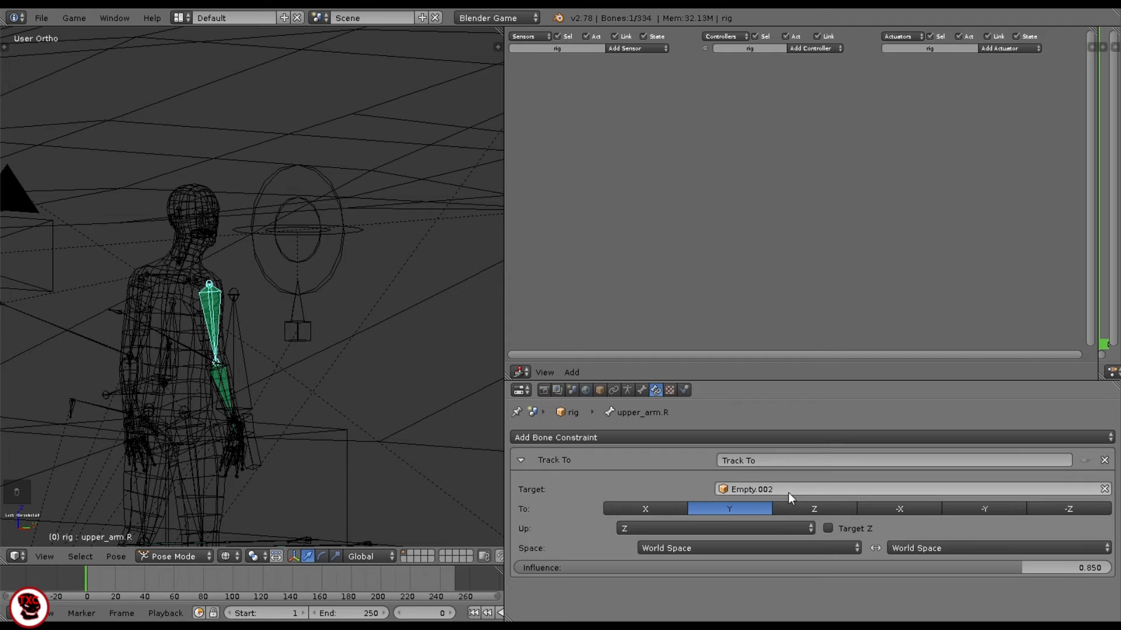
- Set the Track To targets of the forearm.R and hand.R bones to Empty.002 and deselect all bones
right_click(217, 387)
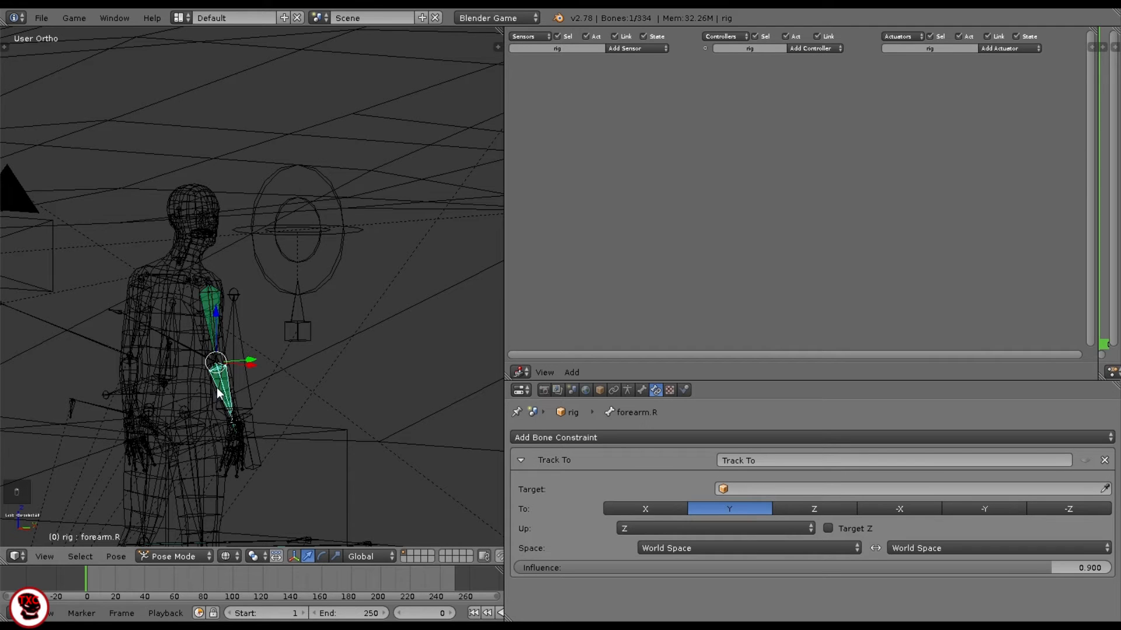
left_click(839, 489)
left_click(815, 438)
scroll(79, 278, "down", 3)
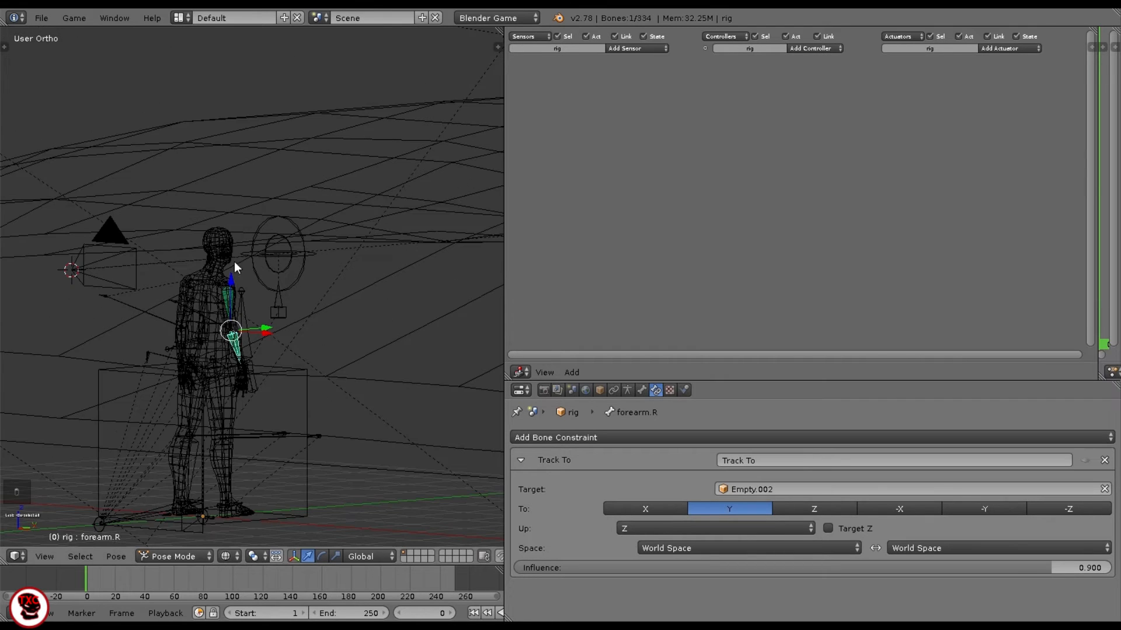
scroll(245, 397, "up", 3)
right_click(232, 428)
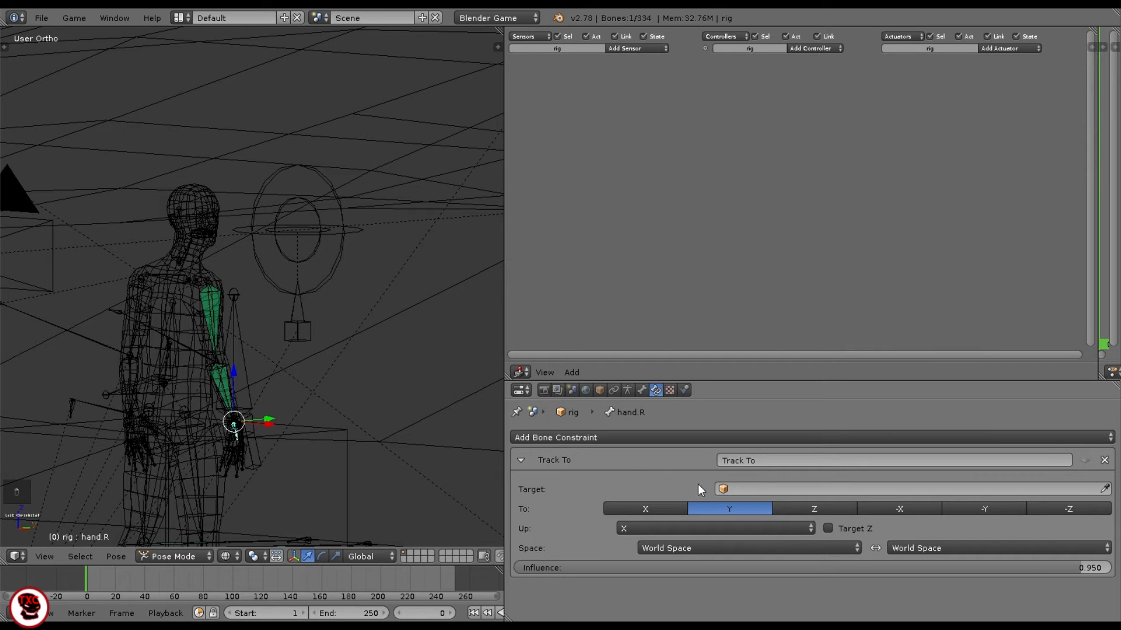
left_click(762, 488)
left_click(771, 438)
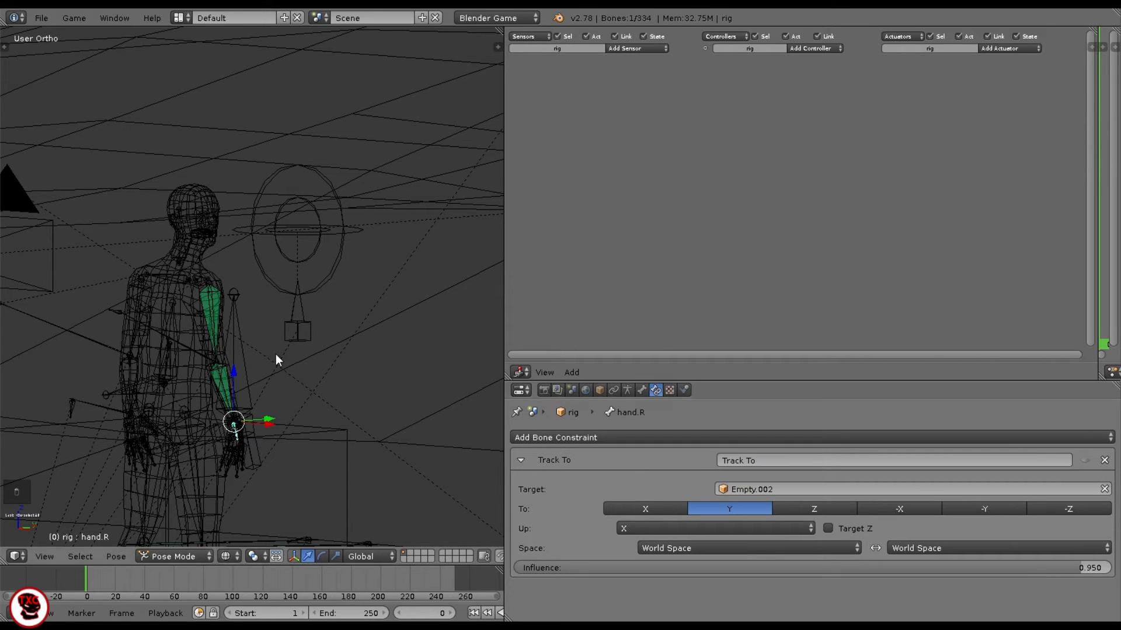
key("a")
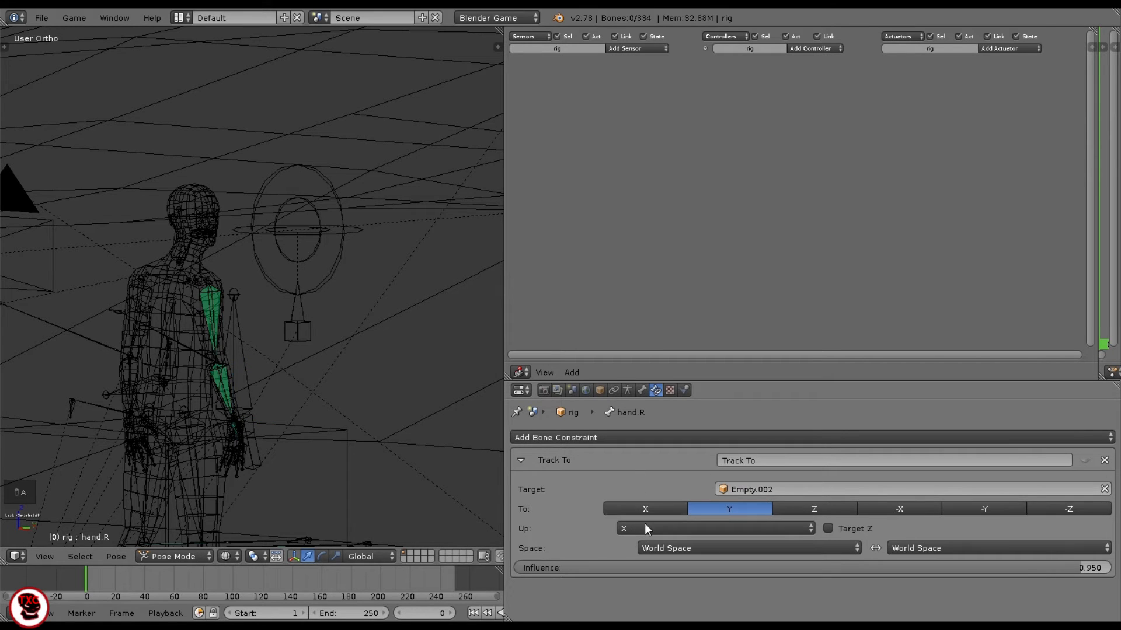
- Review the axis, up and influence settings of the Track To constraints on the right upper arm, forearm and hand bones
right_click(208, 300)
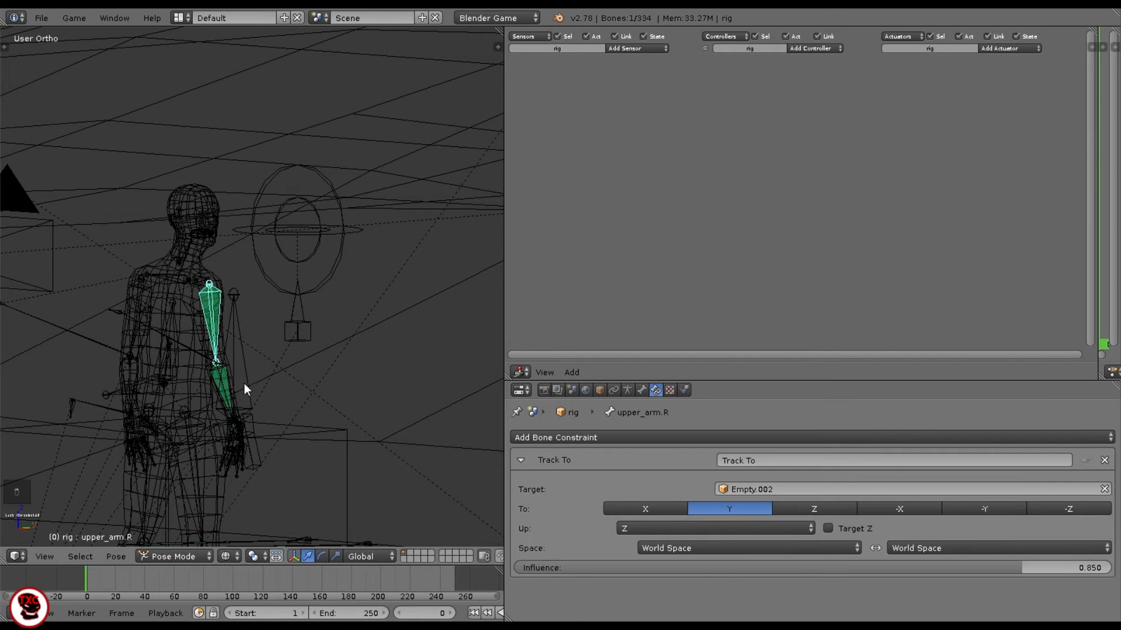
scroll(244, 383, "up", 2)
right_click(231, 487)
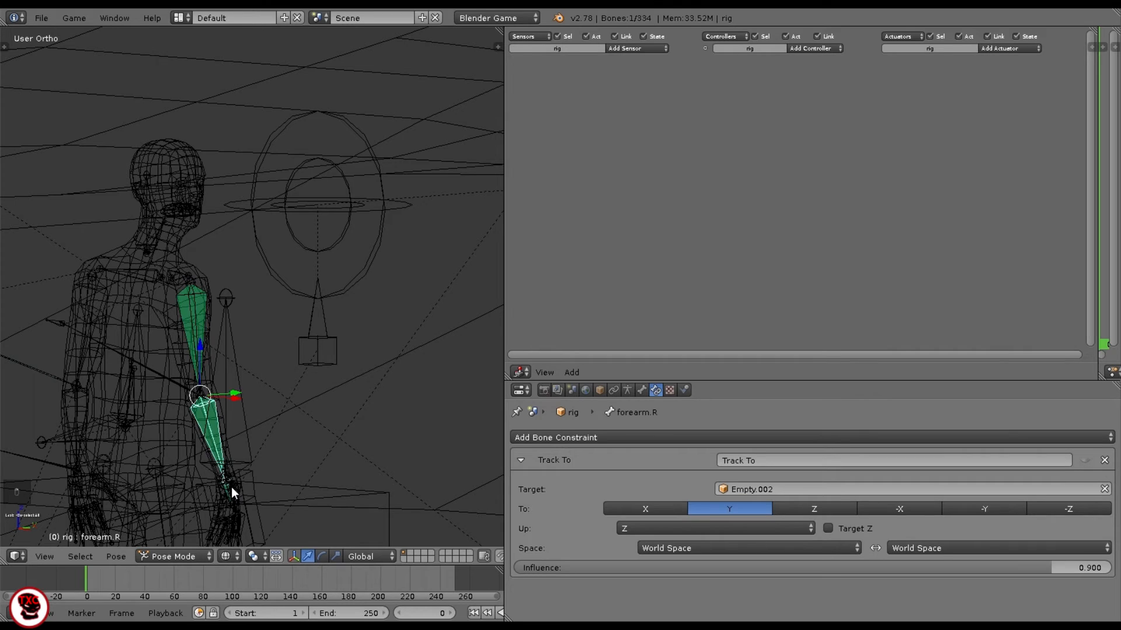
right_click(230, 483)
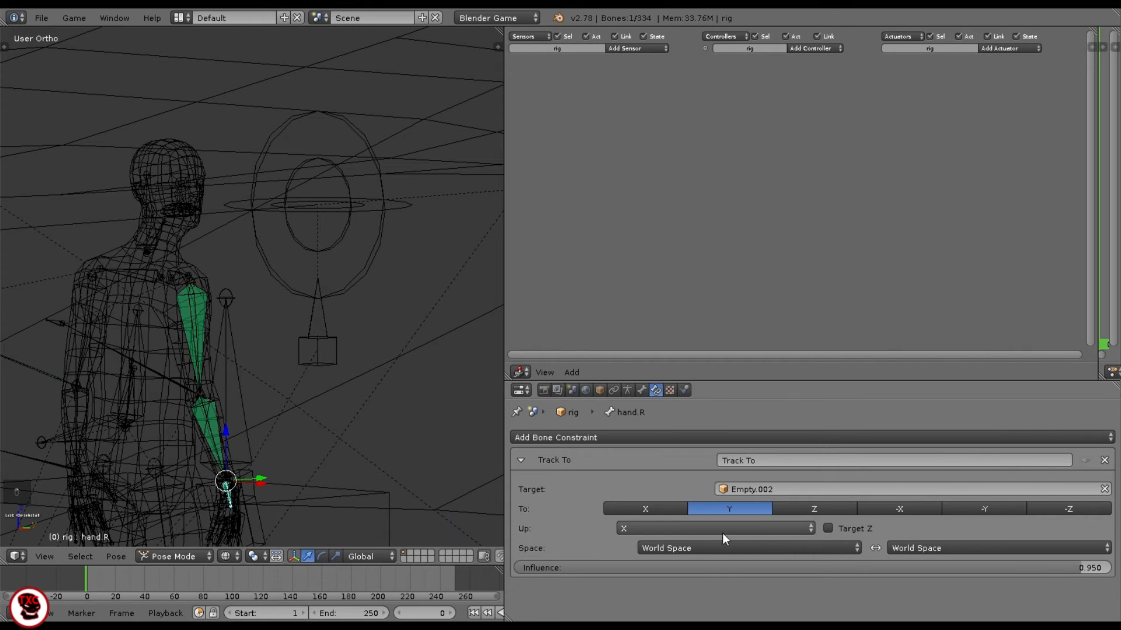
right_click(206, 342)
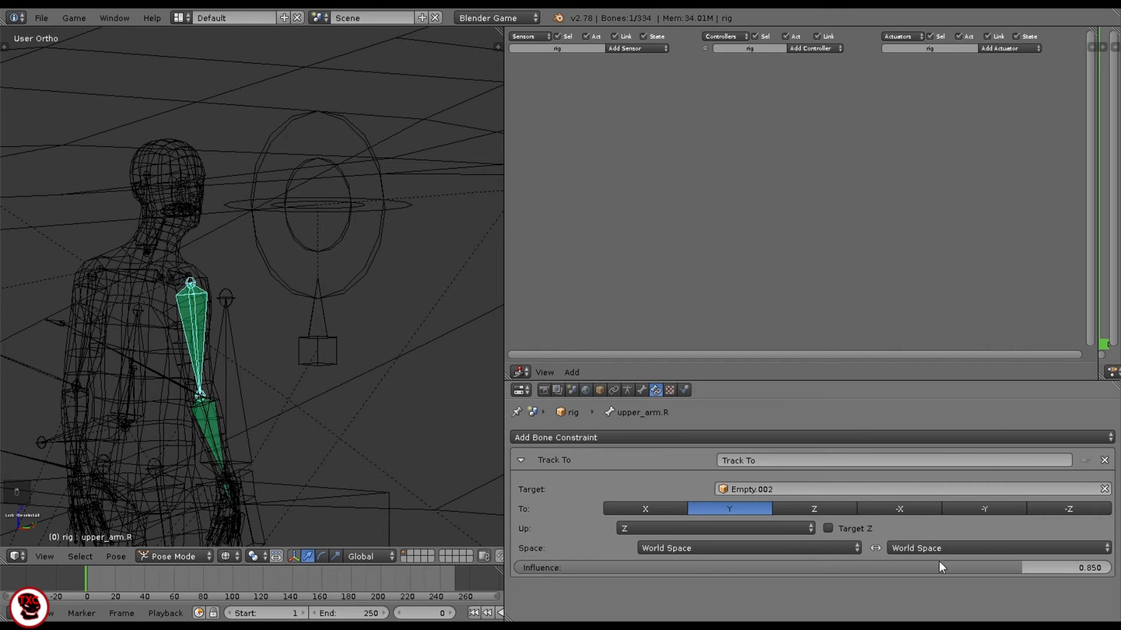
right_click(201, 411)
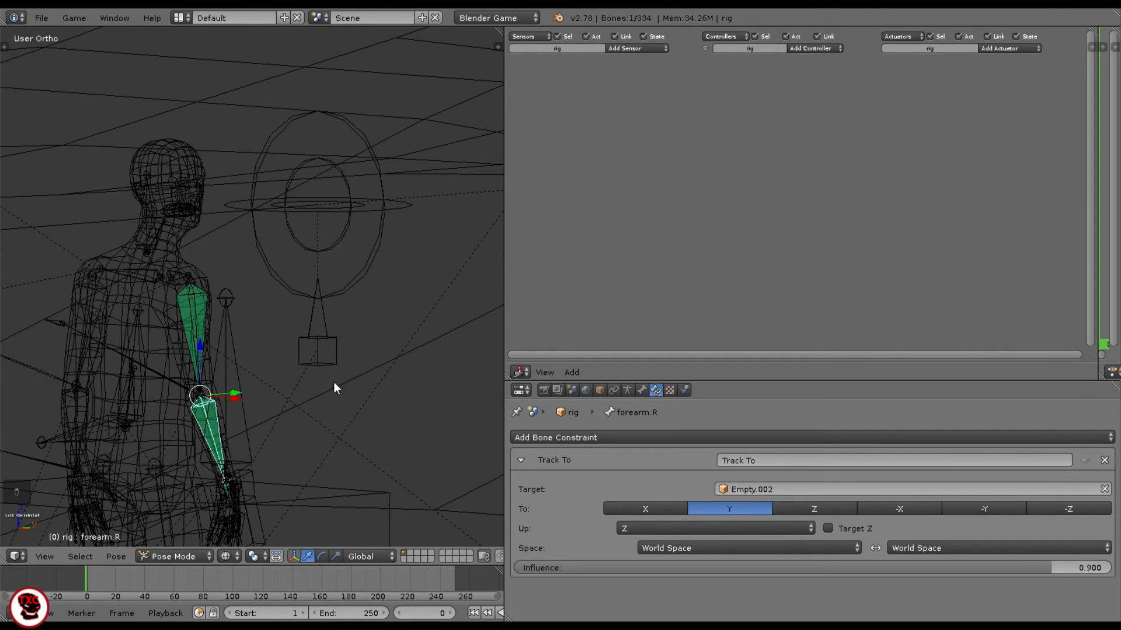
right_click(223, 482)
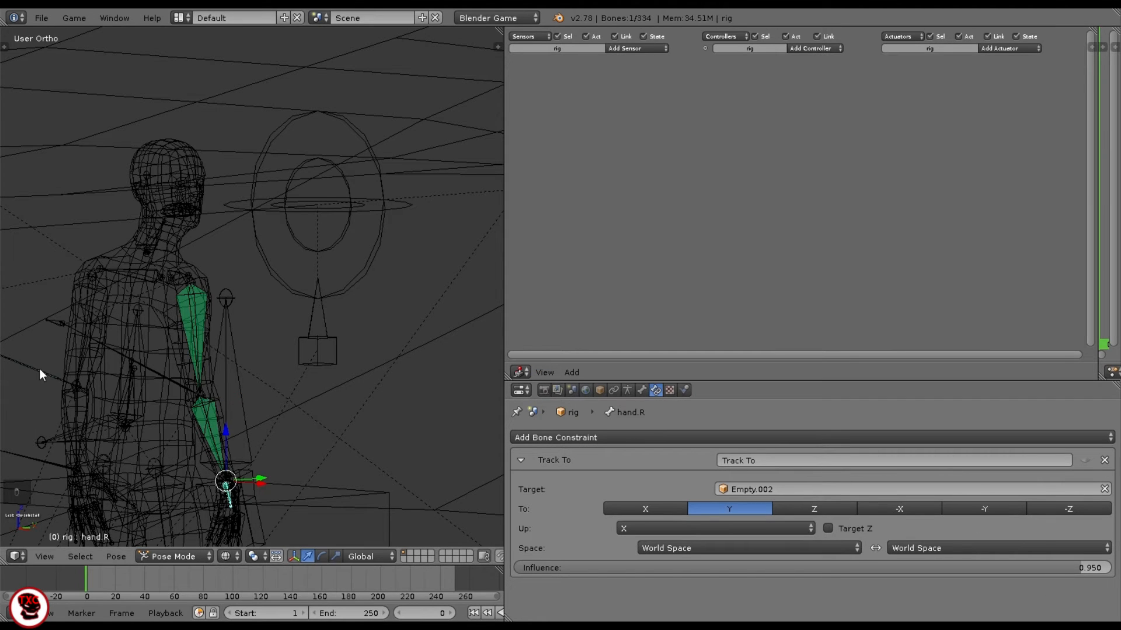
- Return the rig to Object Mode, deselect everything and save the blend file
scroll(291, 347, "down", 3)
key("ctrl+Tab")
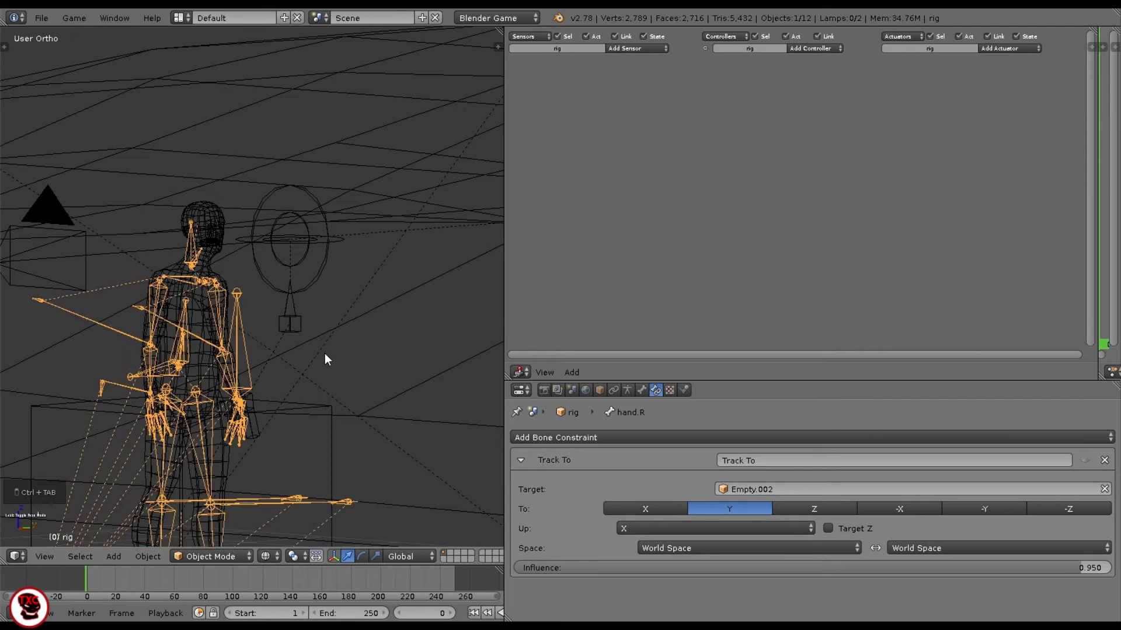
key("a")
key("ctrl+s")
- Run the game from the camera view in textured shading to check the character, and stop it again
key("z")
key("KP_0")
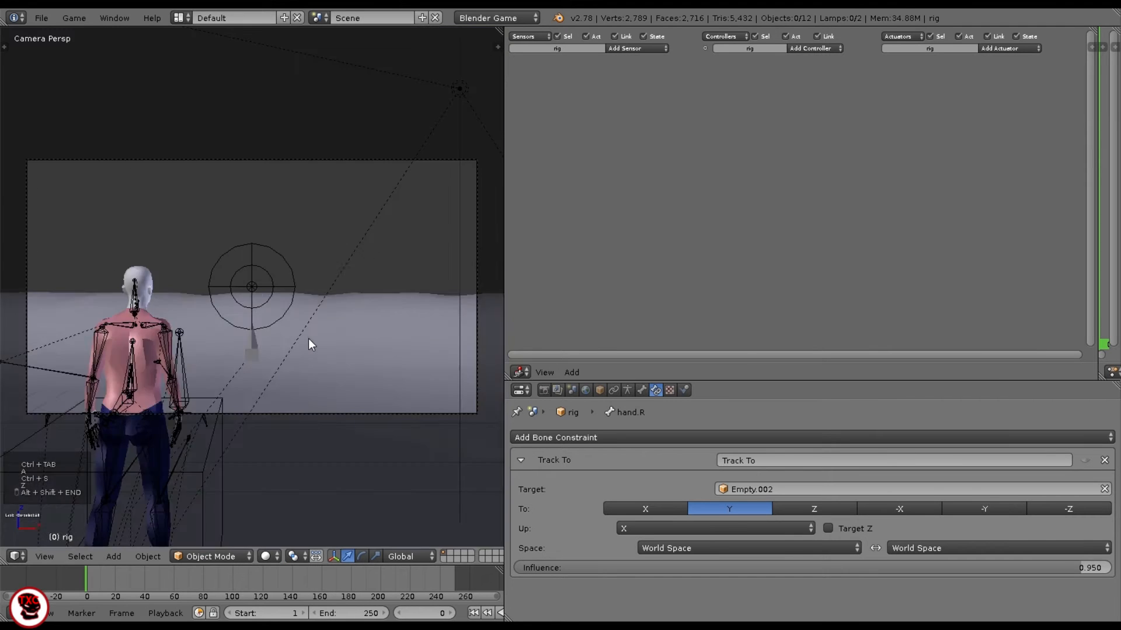
key("z")
key("z")
key("alt+z")
key("p")
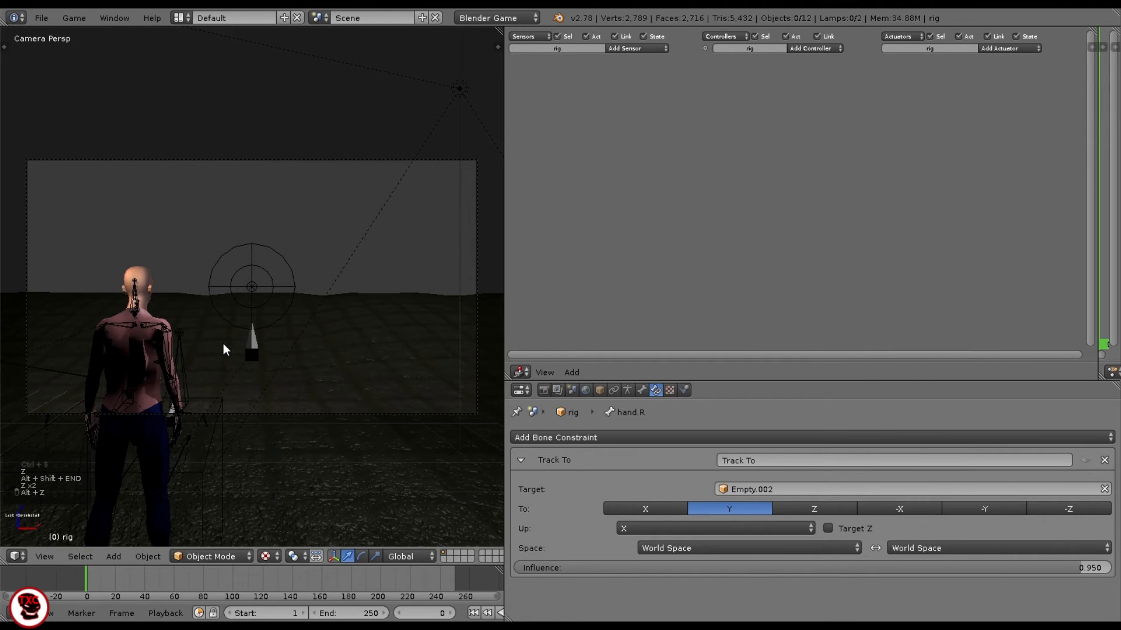
key("Escape")
- Select the rig in wireframe, enter Pose Mode and select the upper_arm.R bone
key("z")
right_click(163, 343)
right_click(162, 343)
key("ctrl+Tab")
right_click(163, 382)
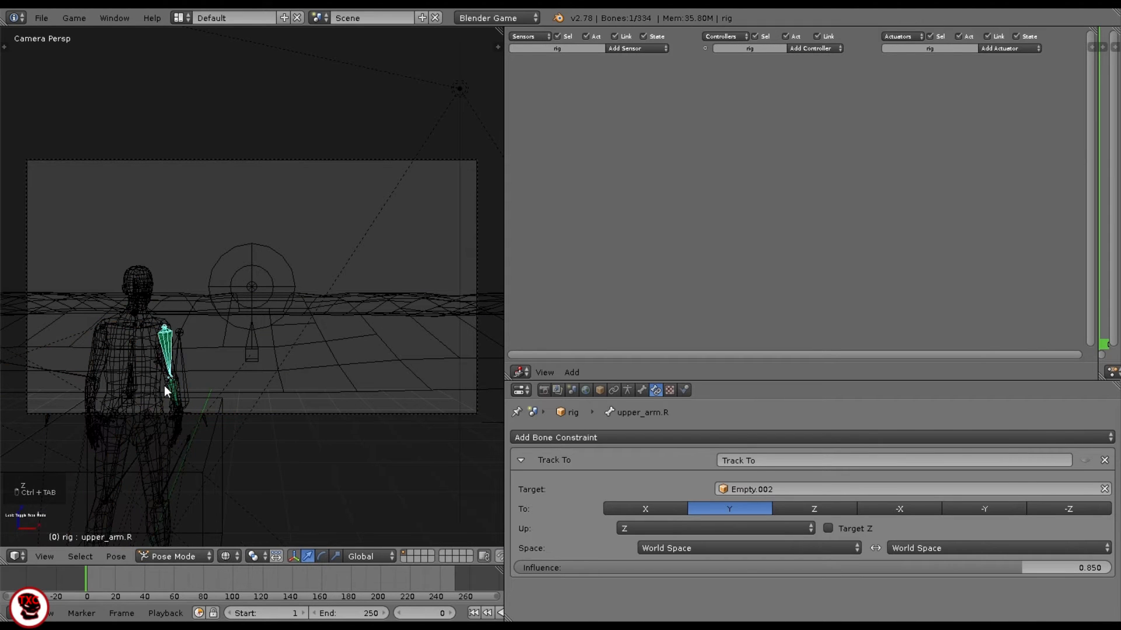
right_click(171, 411)
right_click(173, 375)
right_click(170, 352)
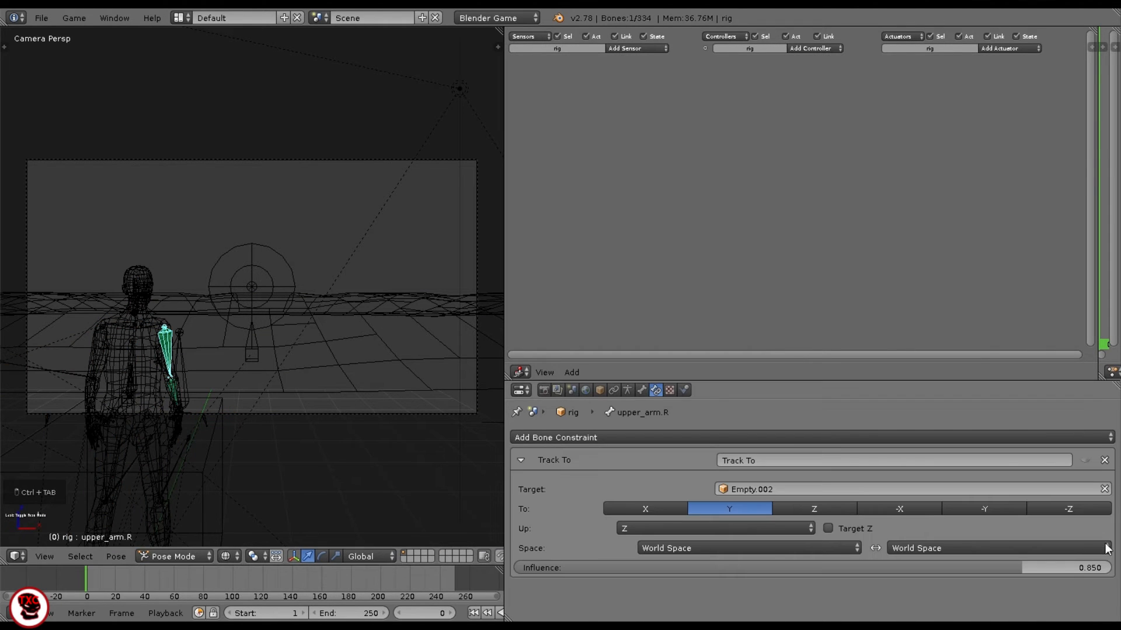
- Toggle the upper arm's Track To constraint on and off and examine the arm pose from the side
left_click(1086, 461)
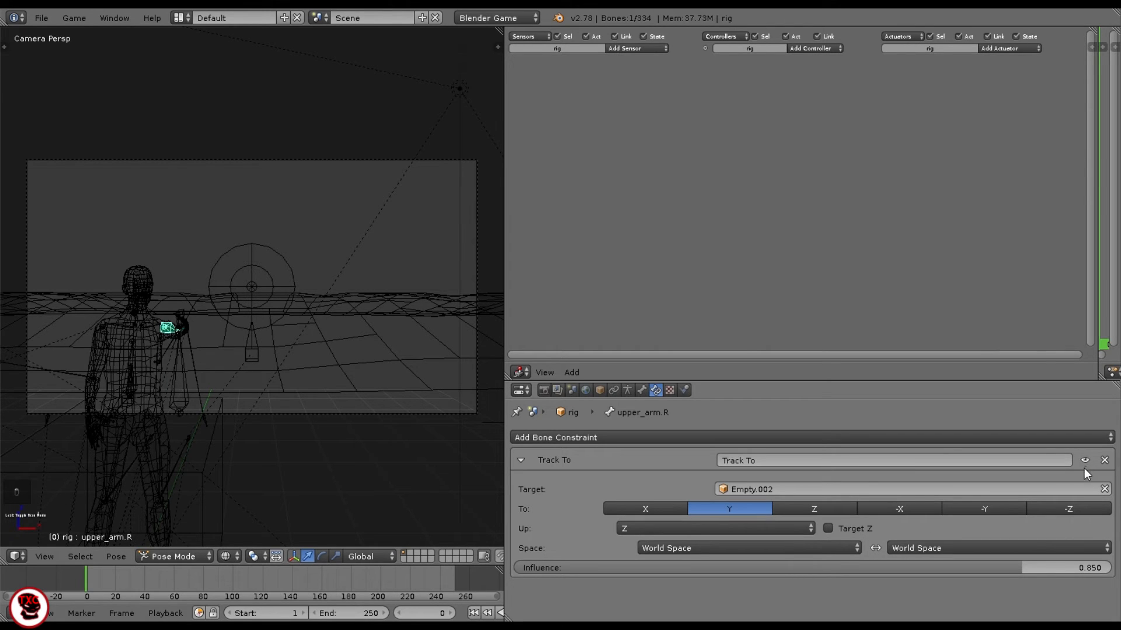
left_click(1082, 460)
left_click(1082, 459)
left_click(1082, 459)
left_click(1082, 460)
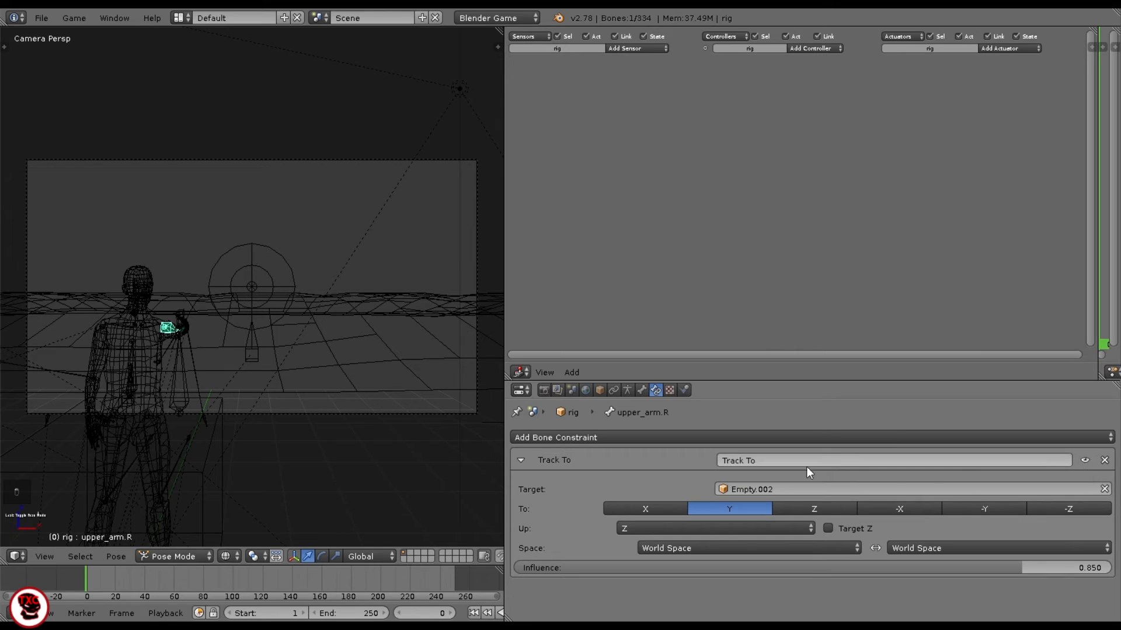
key("alt+shift+Pause")
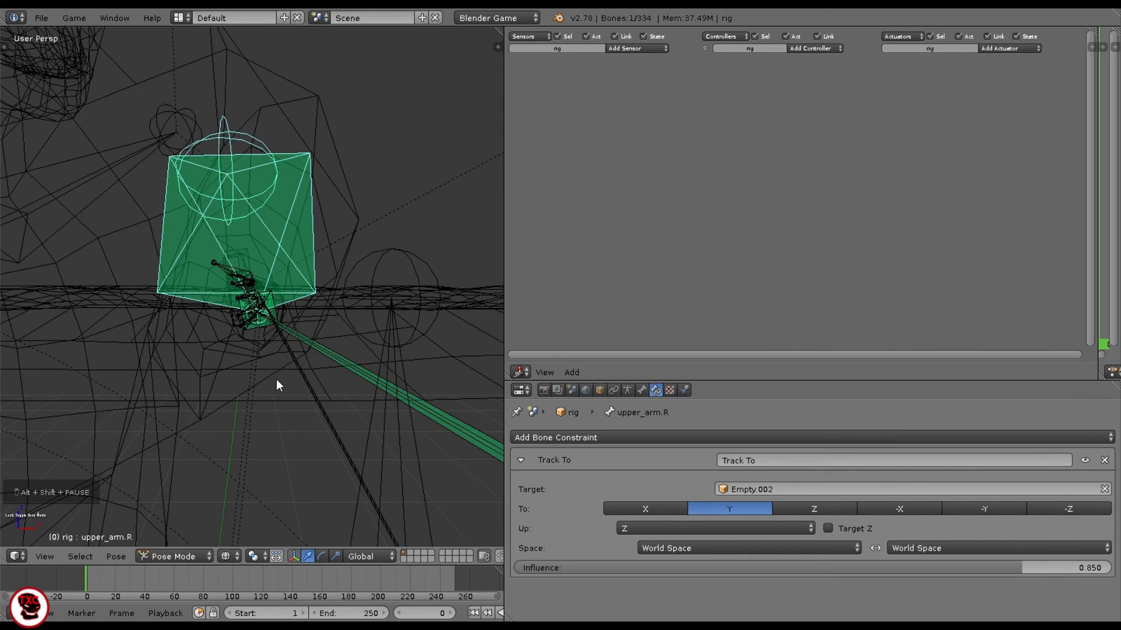
middle_click_drag(276, 379, 58, 373)
scroll(296, 353, "down", 4)
key("z")
key("z")
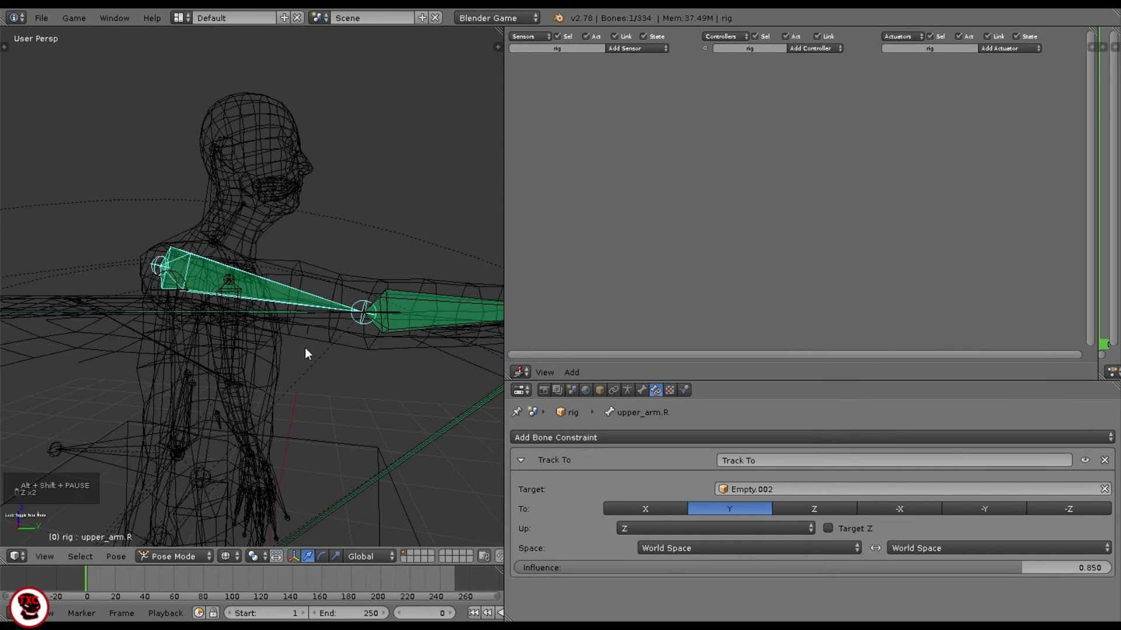
- Disable the upper_arm.R bone's Track To constraint and keyframe its enabled state at frame 0
left_click(1085, 460)
right_click(1084, 460)
left_click(1066, 428)
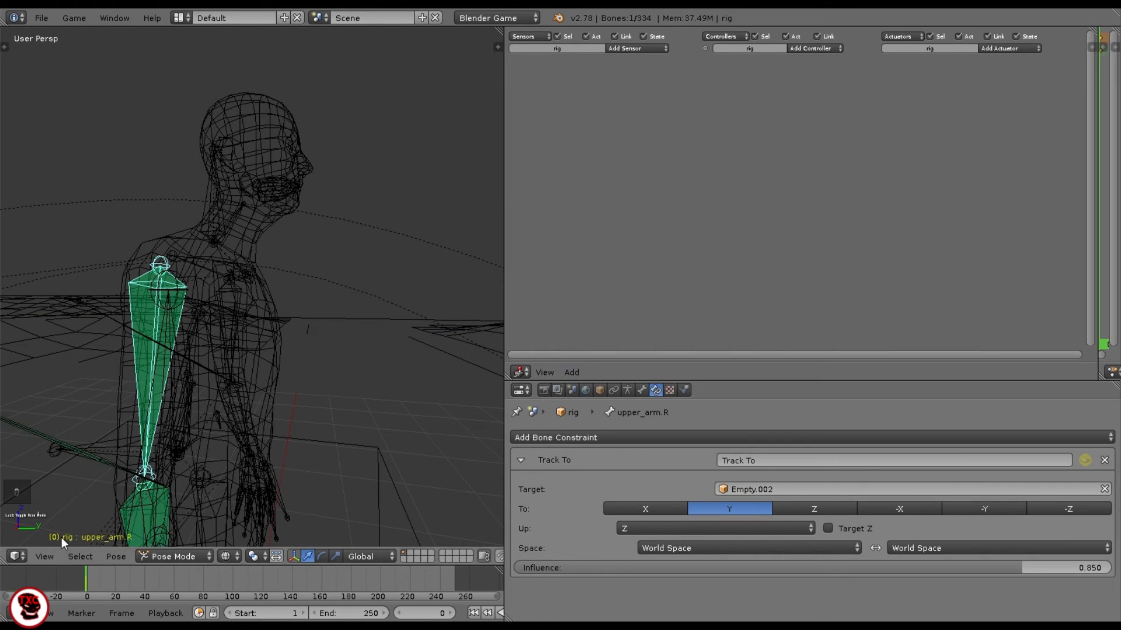
- Advance to frame 1, enable the upper_arm.R bone's Track To constraint and keyframe its enabled state
key("Right")
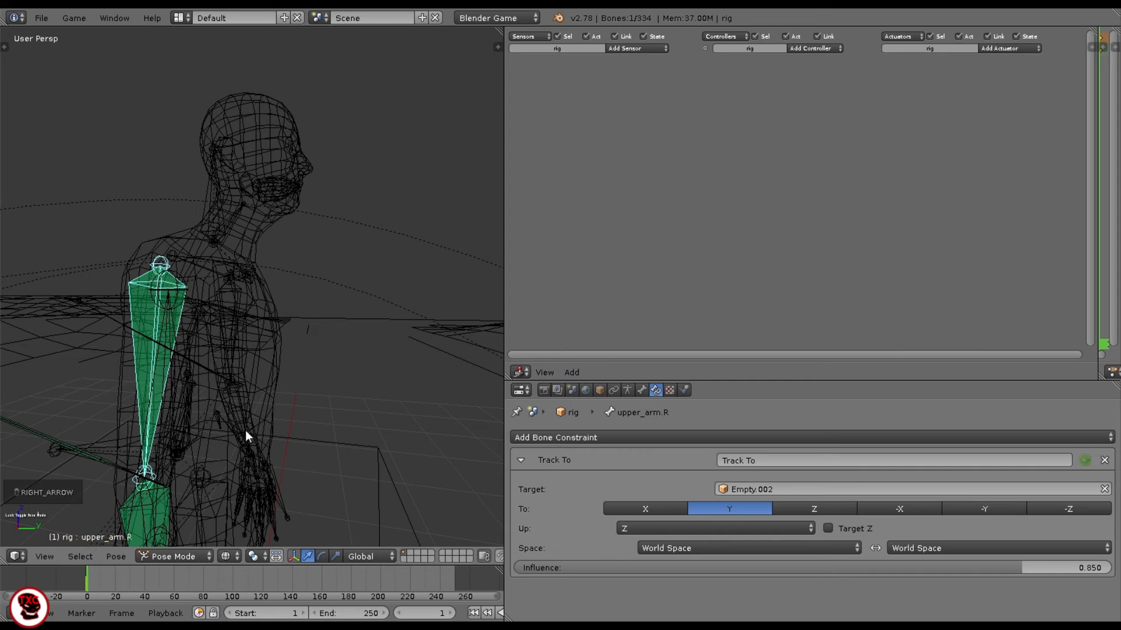
left_click(1083, 460)
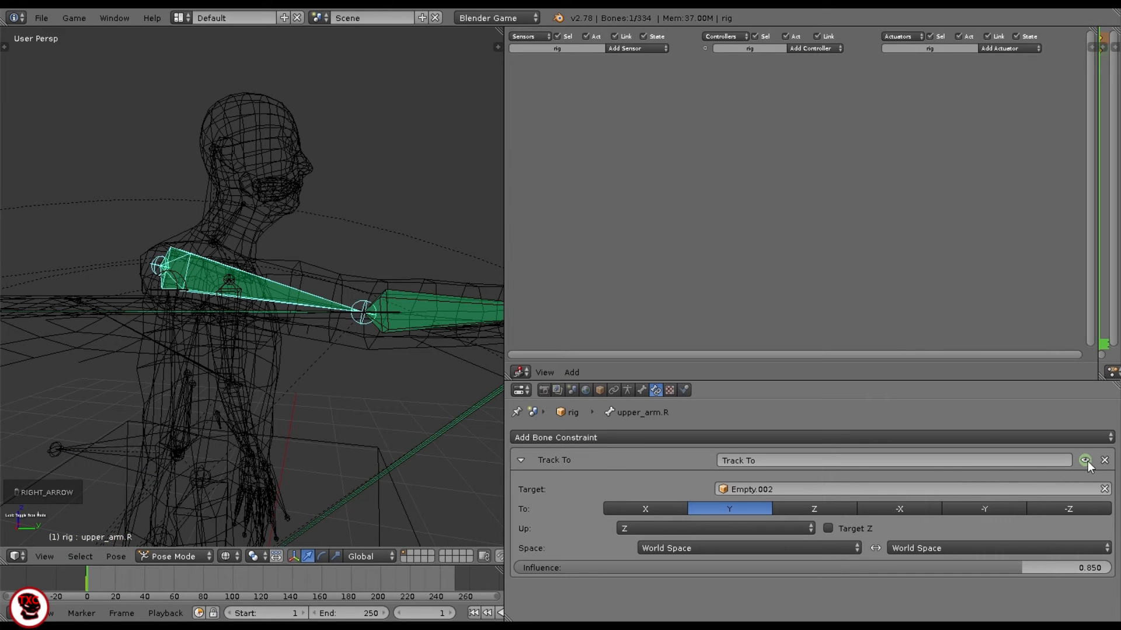
key("i")
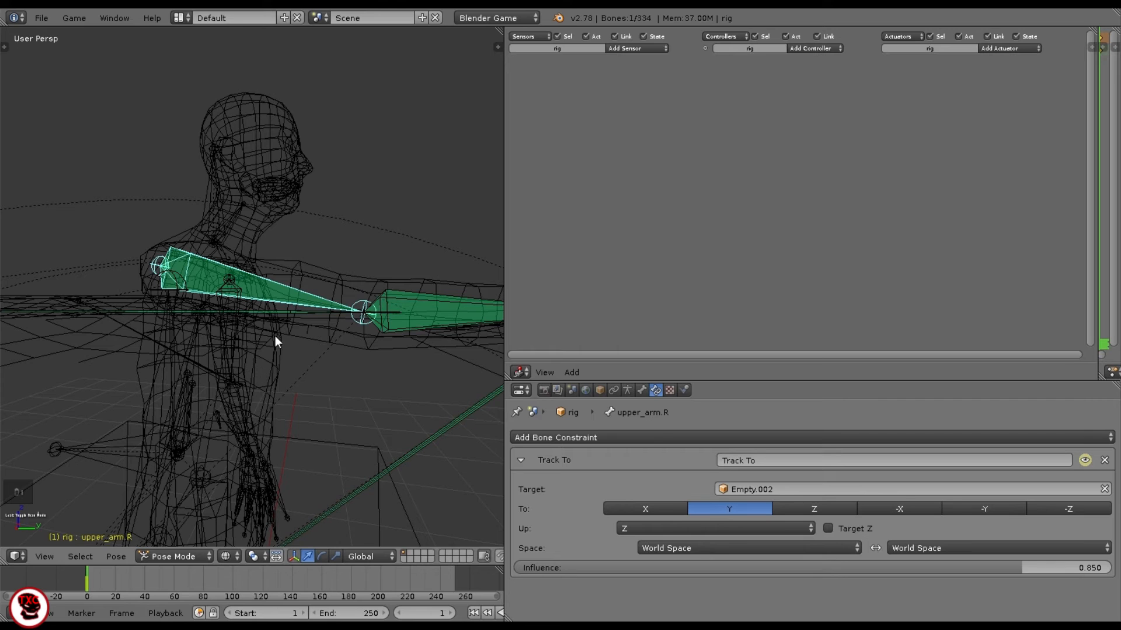
- Enable and keyframe the Track To constraints of the forearm.R and hand.R bones at frame 1
right_click(393, 322)
key("i")
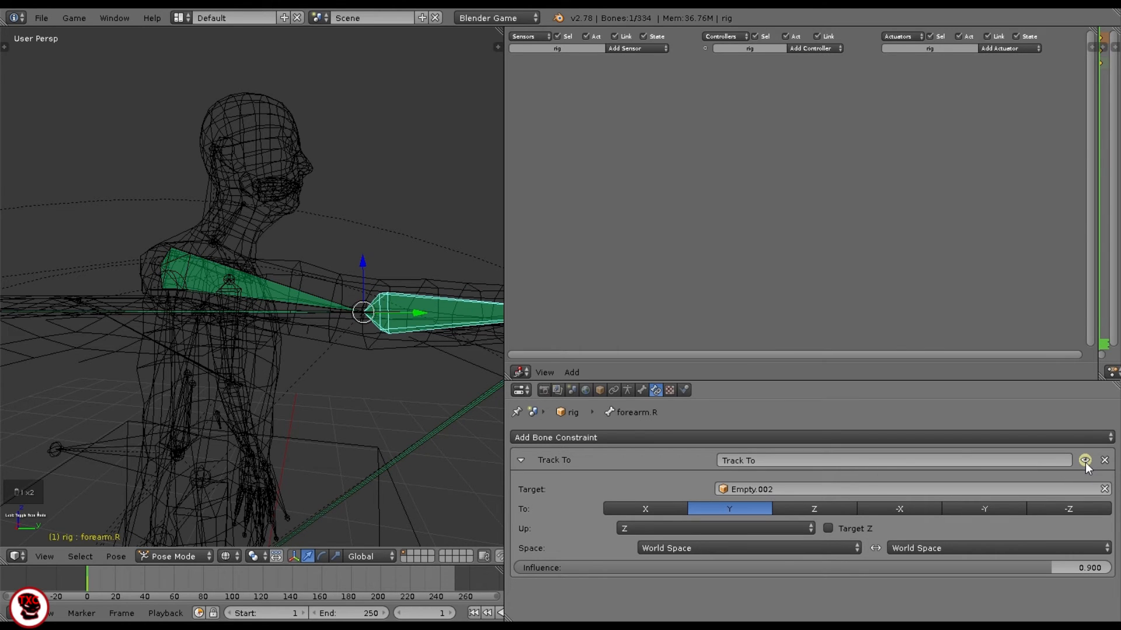
scroll(406, 320, "down", 2)
right_click(484, 308)
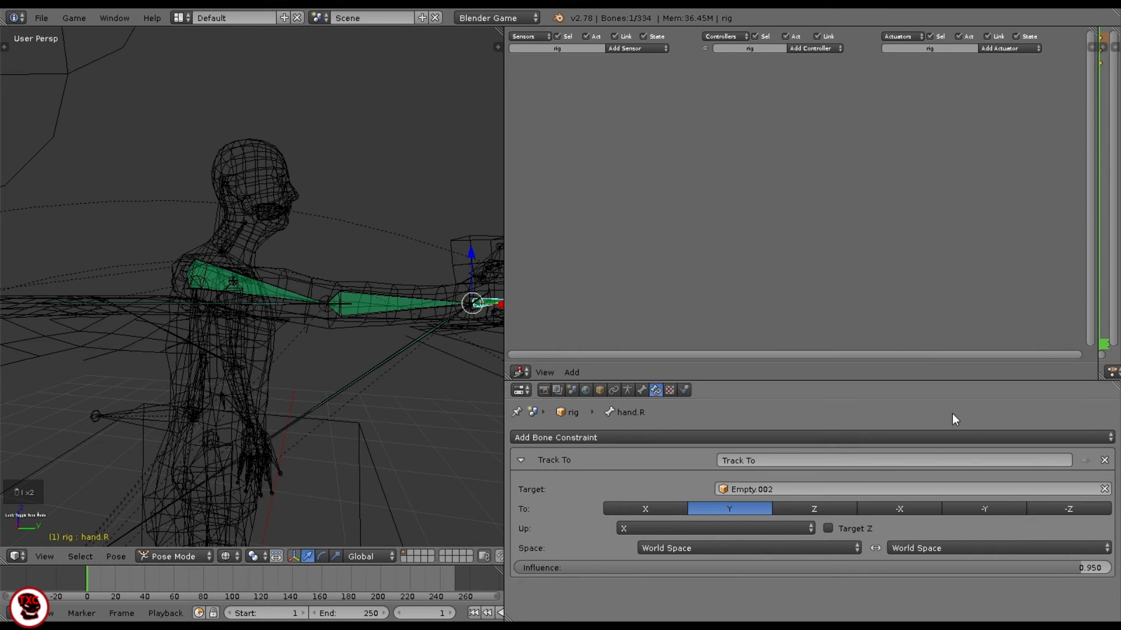
key("i")
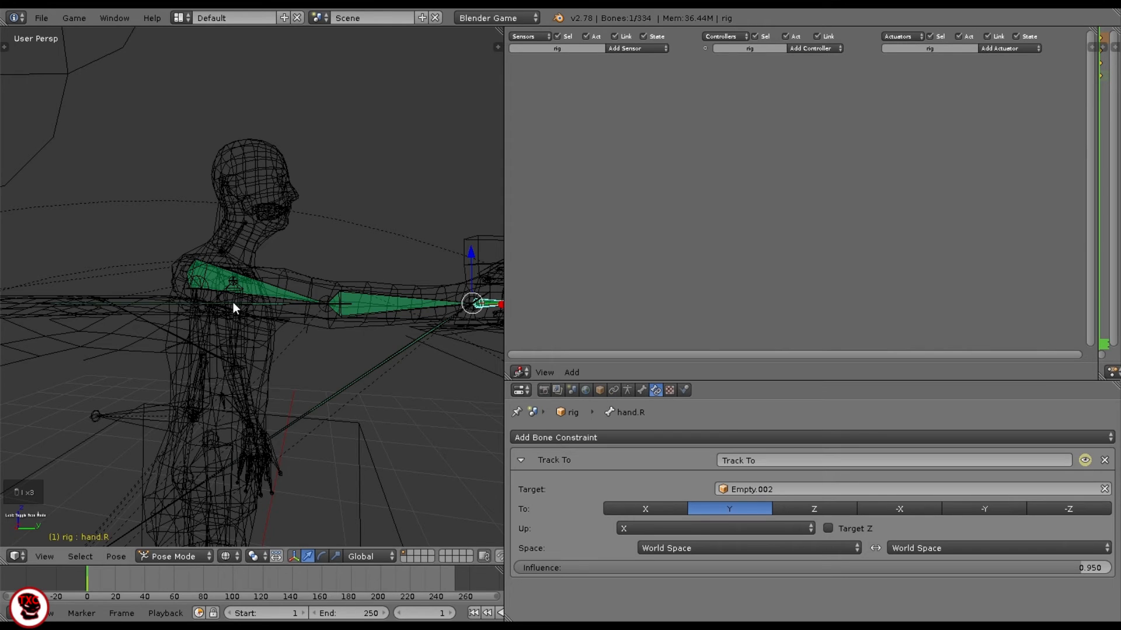
- Go back to frame 0, disable the hand.R and forearm.R bones' Track To constraints and keyframe their enabled states
key("Left")
left_click(1085, 461)
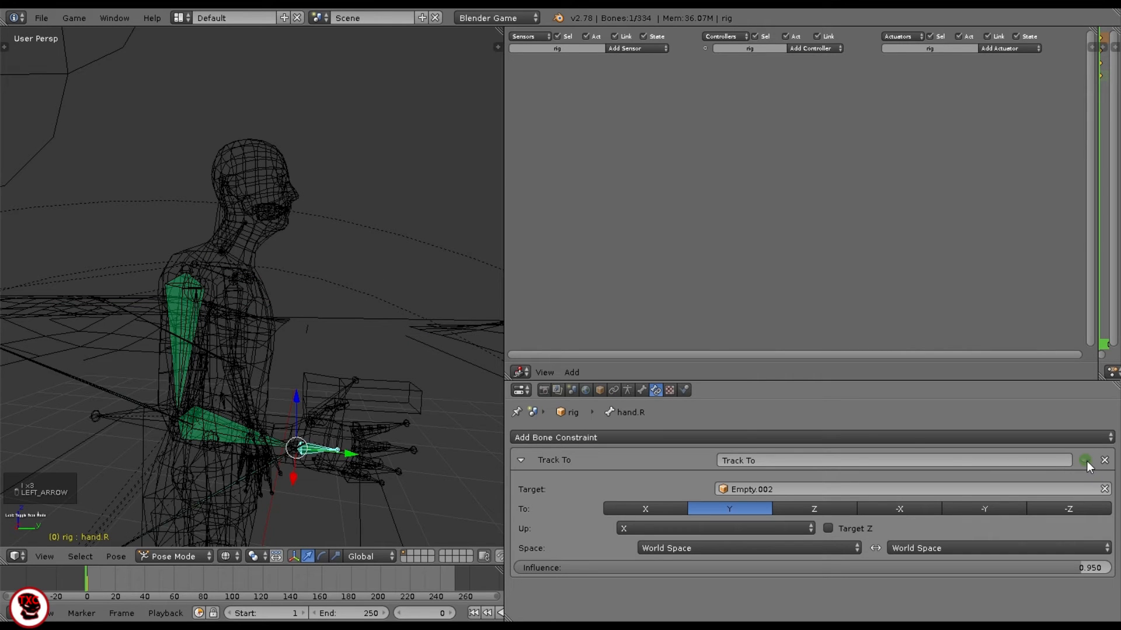
key("i")
right_click(232, 425)
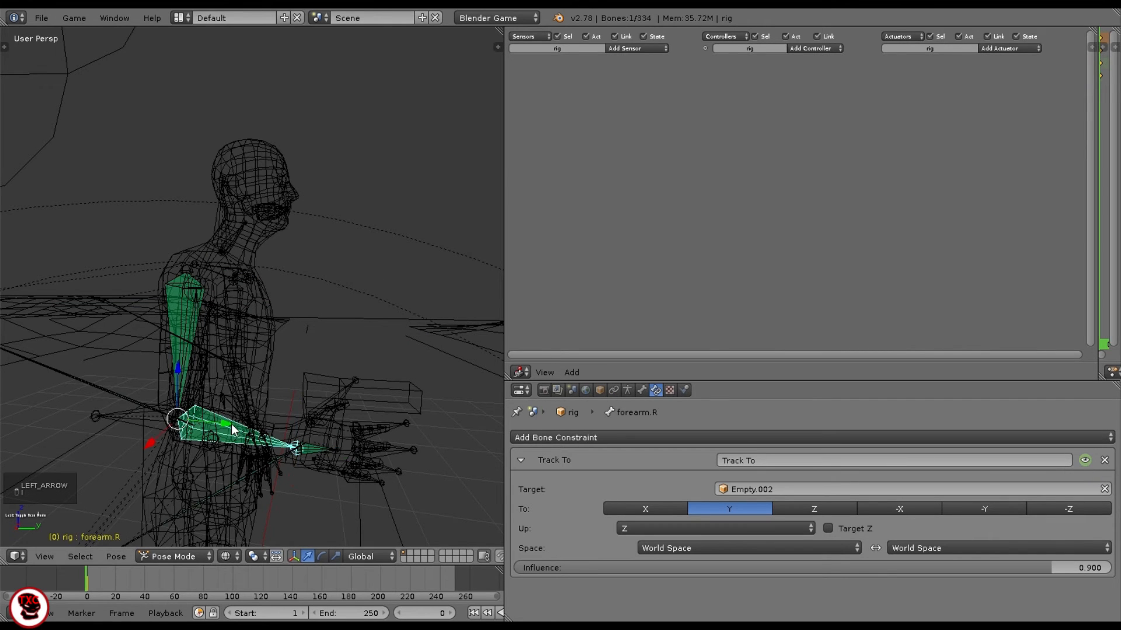
left_click(1086, 460)
key("i")
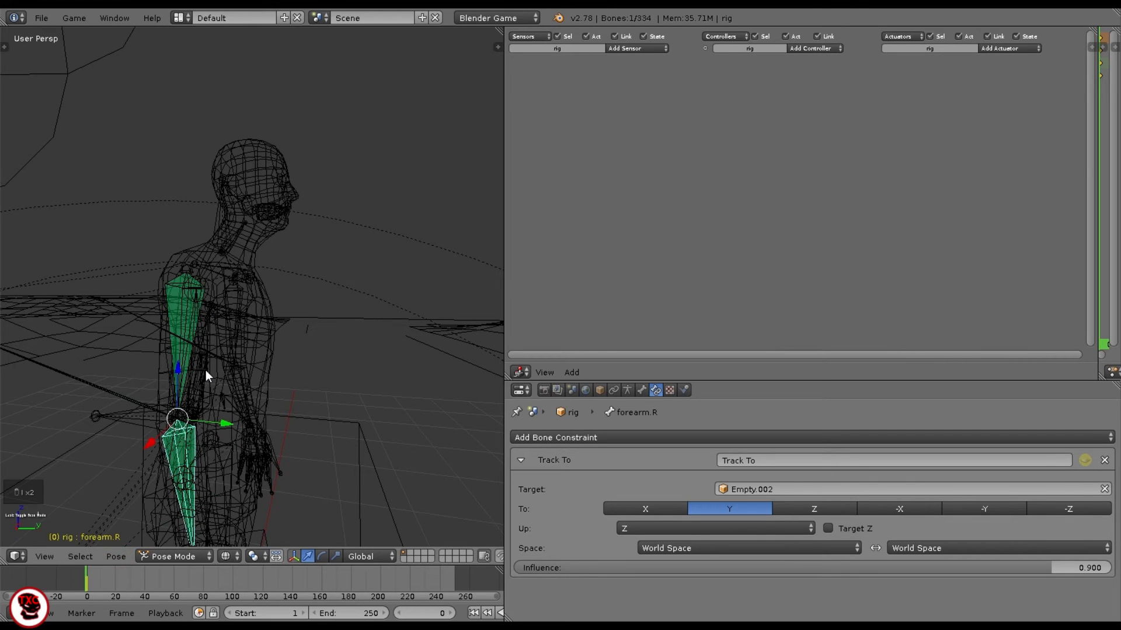
- Step between frames 0 and 1 to check the arm pose, then inspect the arm bones' Track To constraints at frame 1
key("Right")
key("Left")
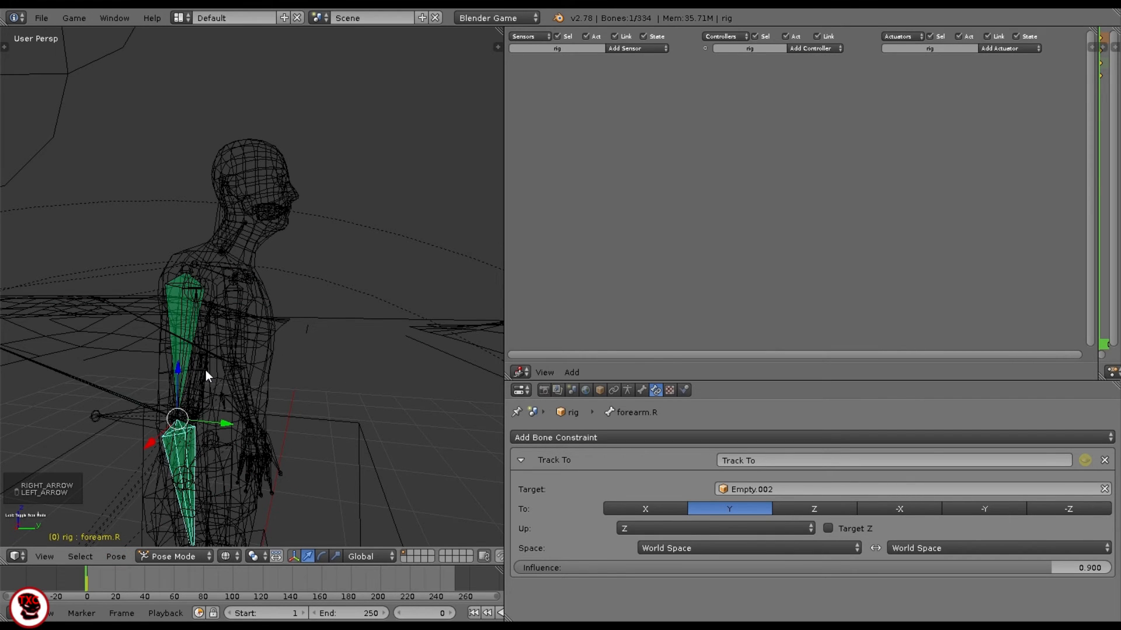
scroll(196, 377, "down", 1)
key("Right")
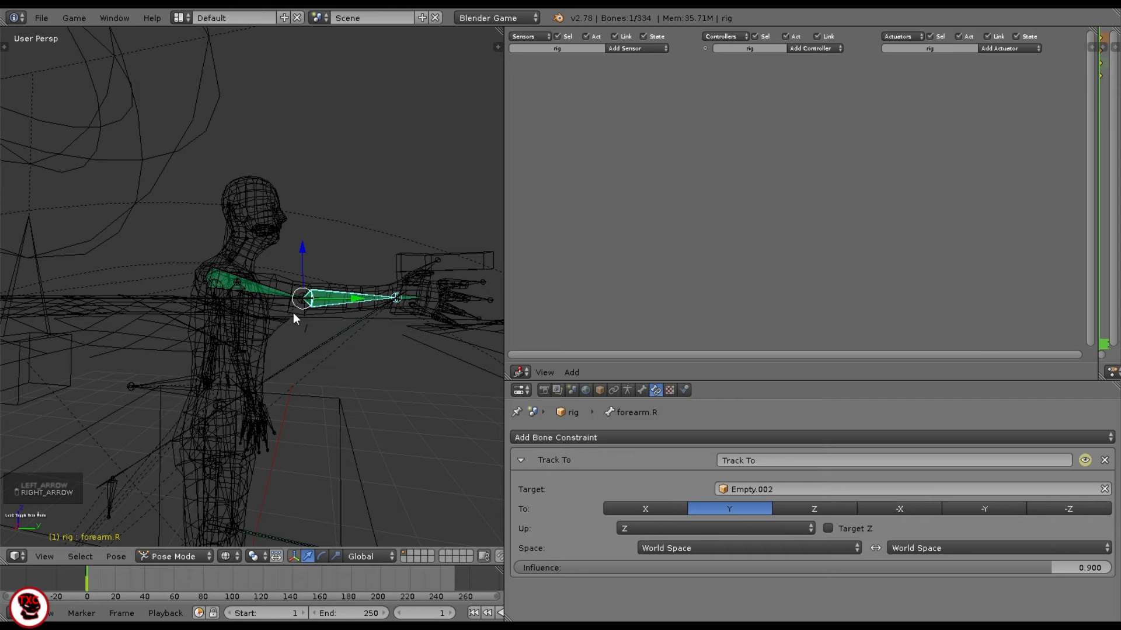
right_click(251, 285)
right_click(416, 300)
right_click(409, 303)
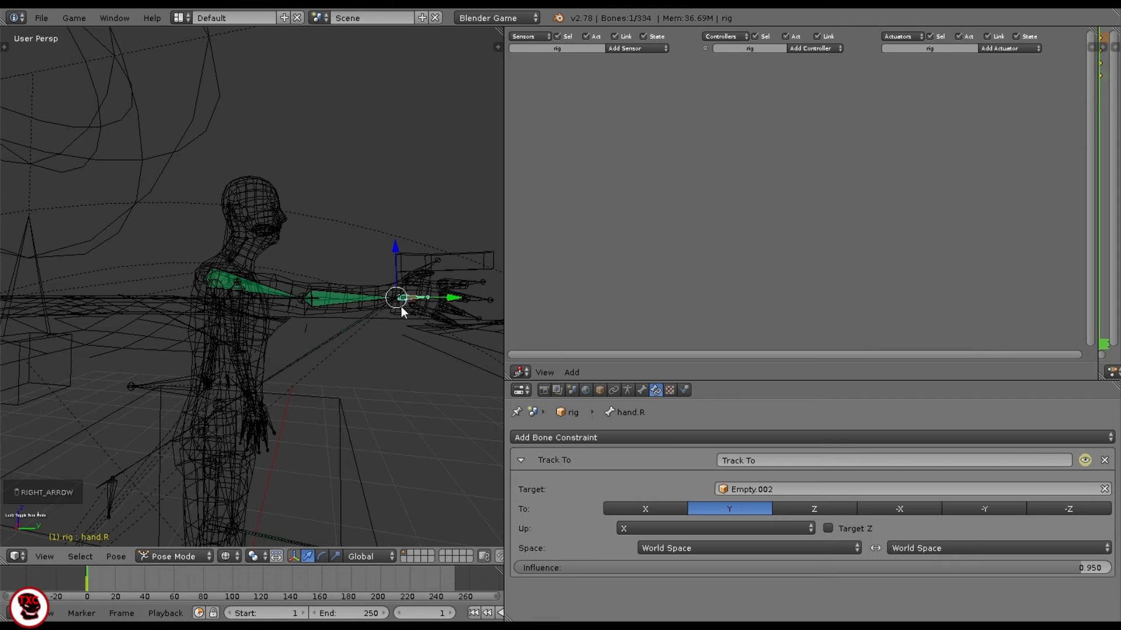
- Return the rig to Object Mode and add two Action actuators to it
key("ctrl+Tab")
left_click(1019, 49)
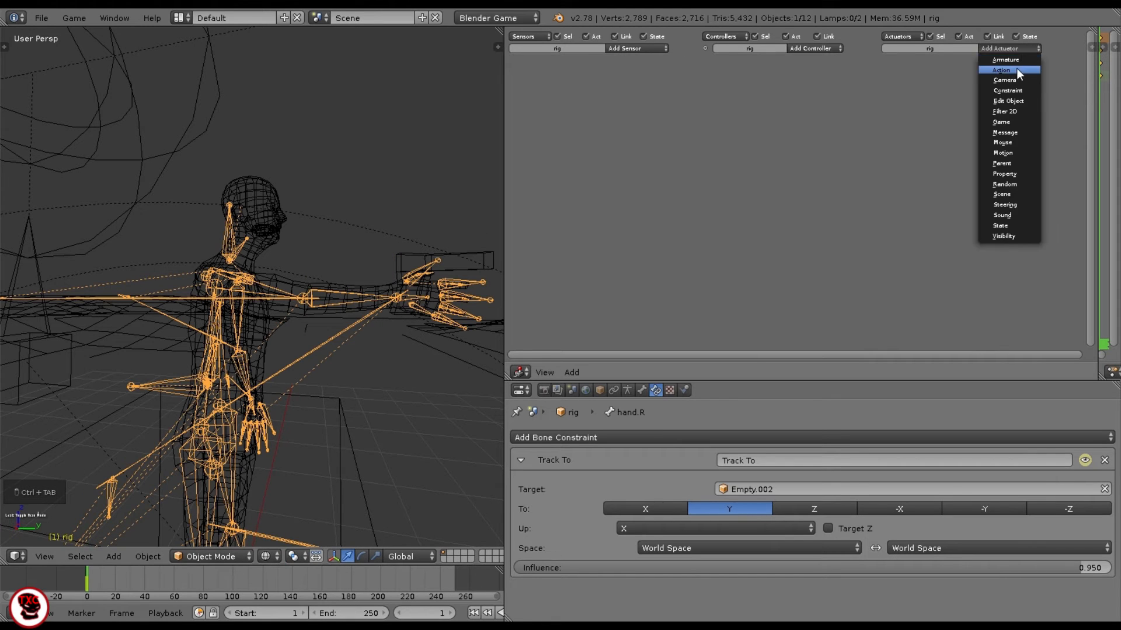
left_click(1017, 69)
left_click(1016, 49)
left_click(1015, 70)
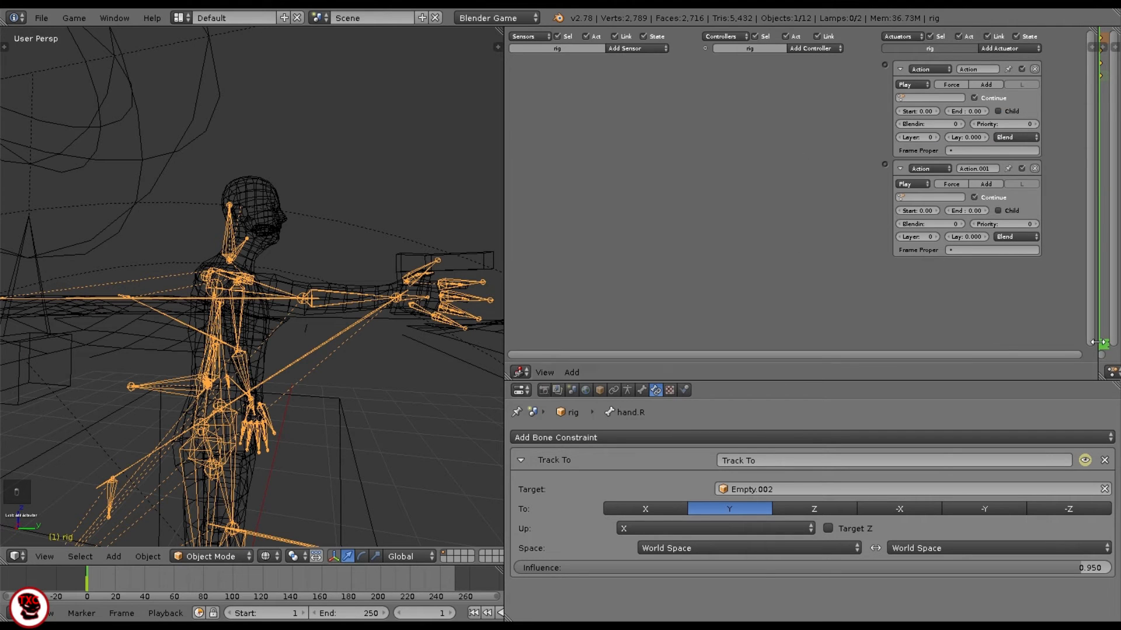
- Look up the rig's keyframed action name and assign rigAction to both Action actuators
left_click_drag(1099, 341, 818, 116)
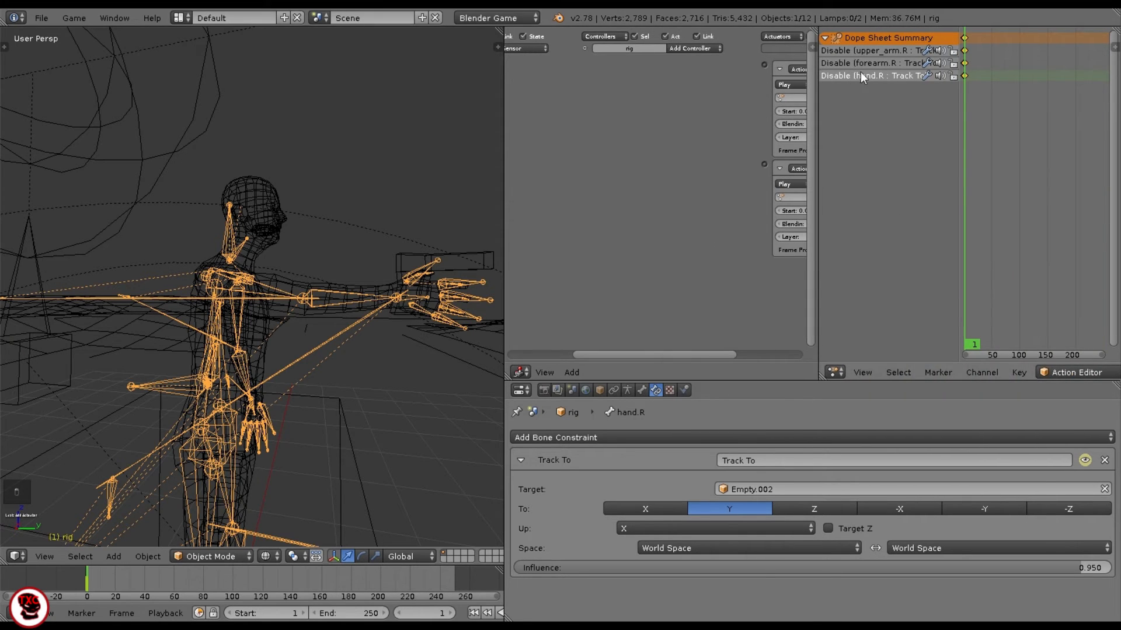
scroll(1064, 373, "down", 5)
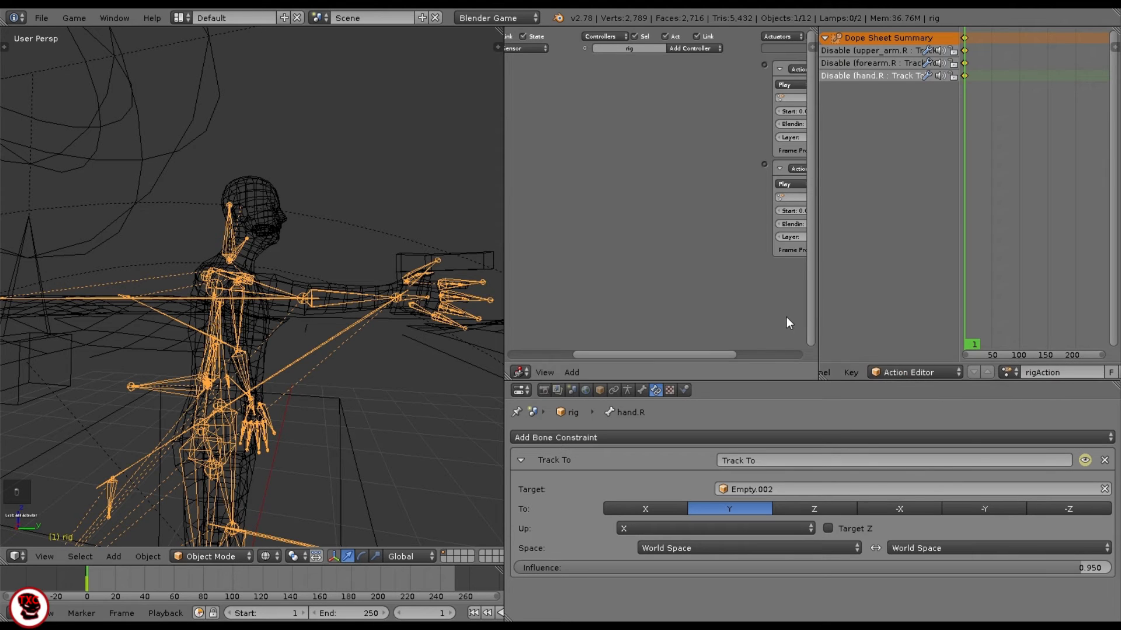
left_click_drag(820, 299, 1097, 280)
left_click(934, 198)
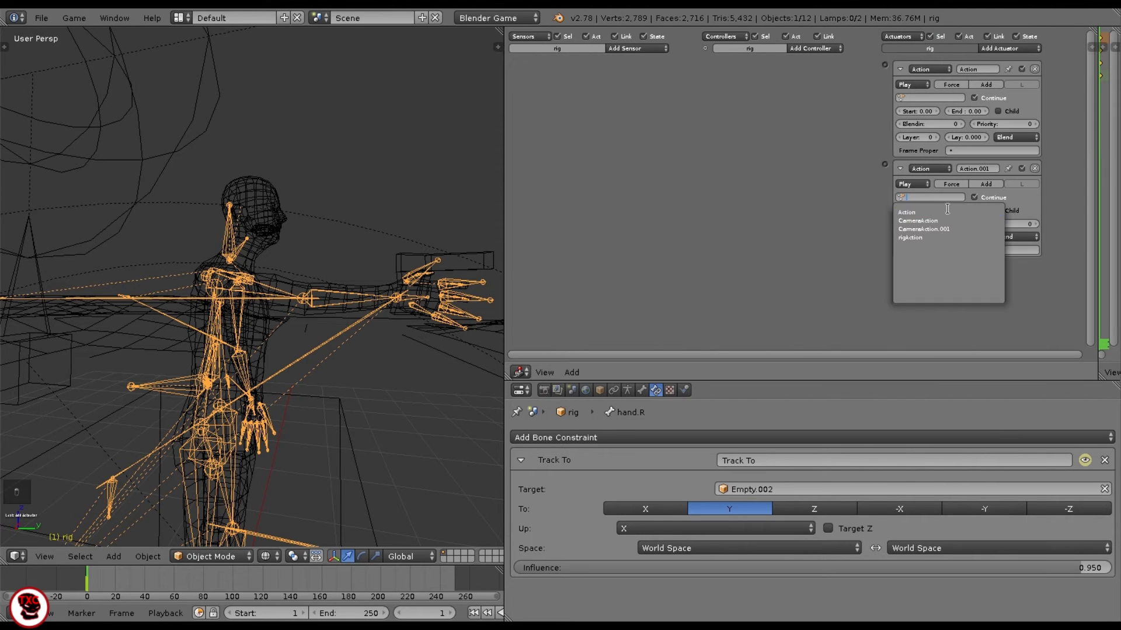
left_click(910, 238)
left_click(919, 97)
left_click(910, 138)
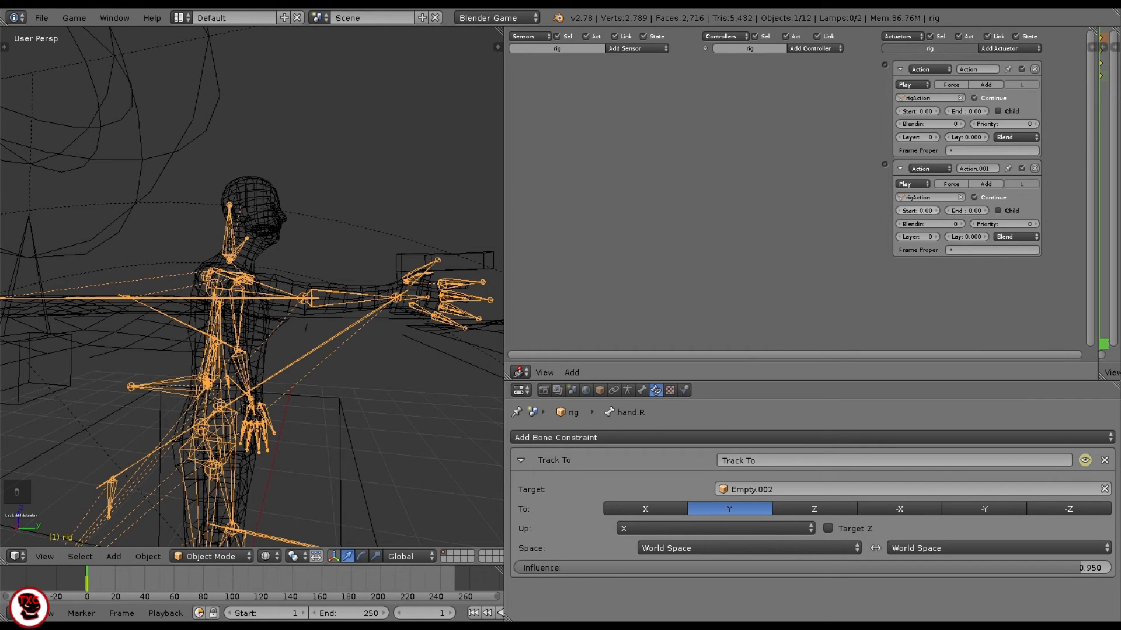
- Set the start and end frames of the second Action actuator to 1
left_click(918, 211)
type("1")
key("Tab")
type("1")
key("Return")
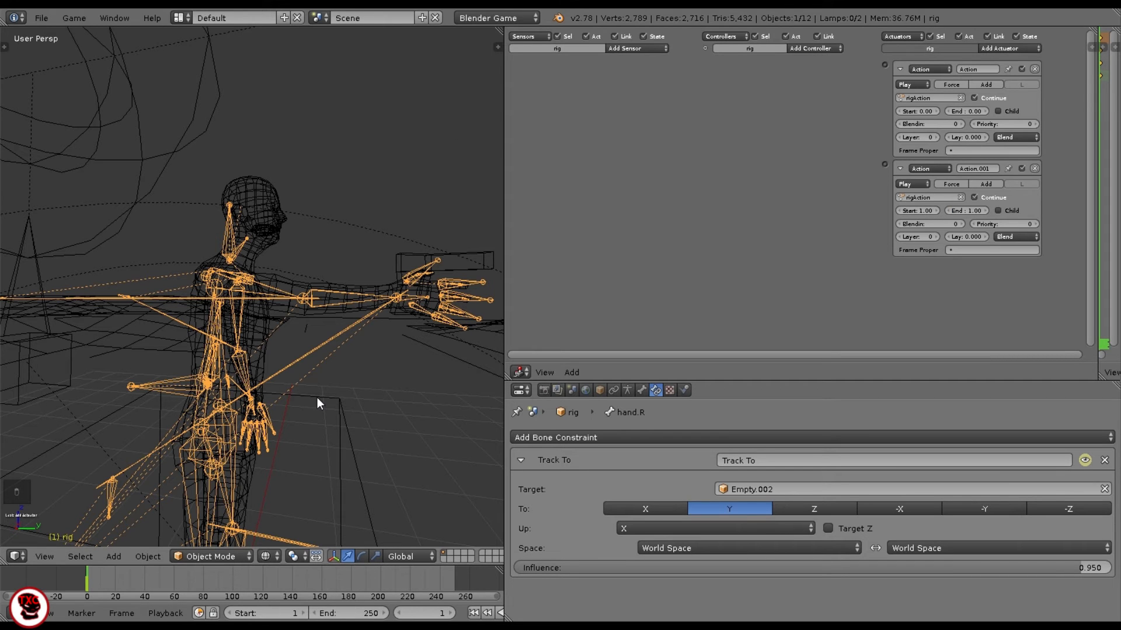
- Add a Mouse sensor to the rig
scroll(309, 394, "down", 6)
scroll(264, 366, "down", 2)
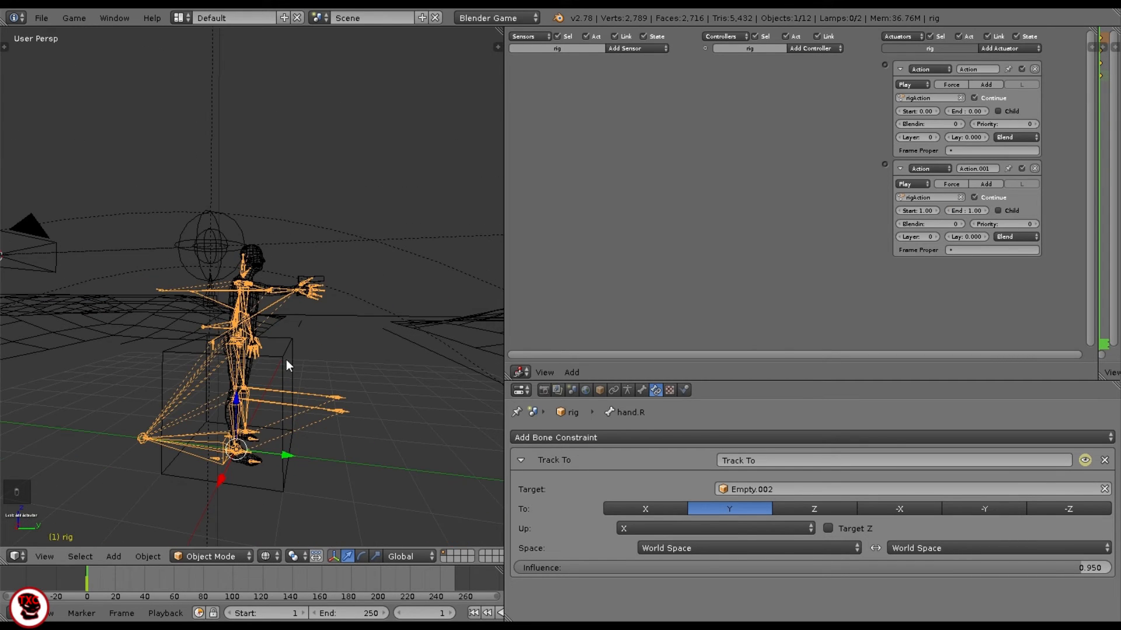
left_click(636, 49)
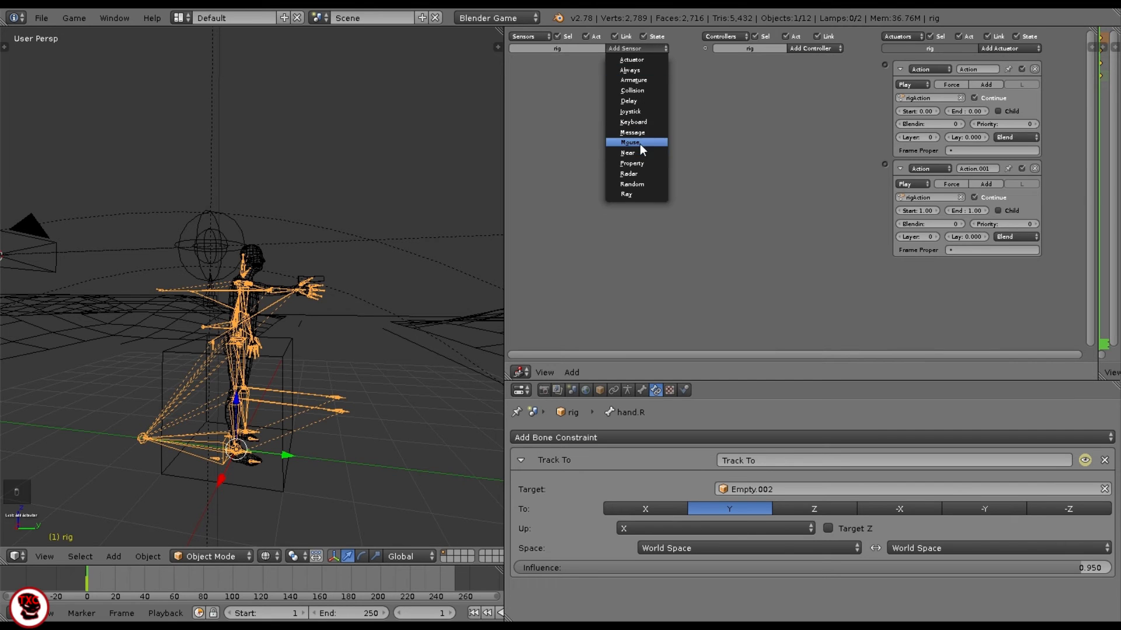
left_click(639, 144)
left_click(625, 52)
left_click(635, 152)
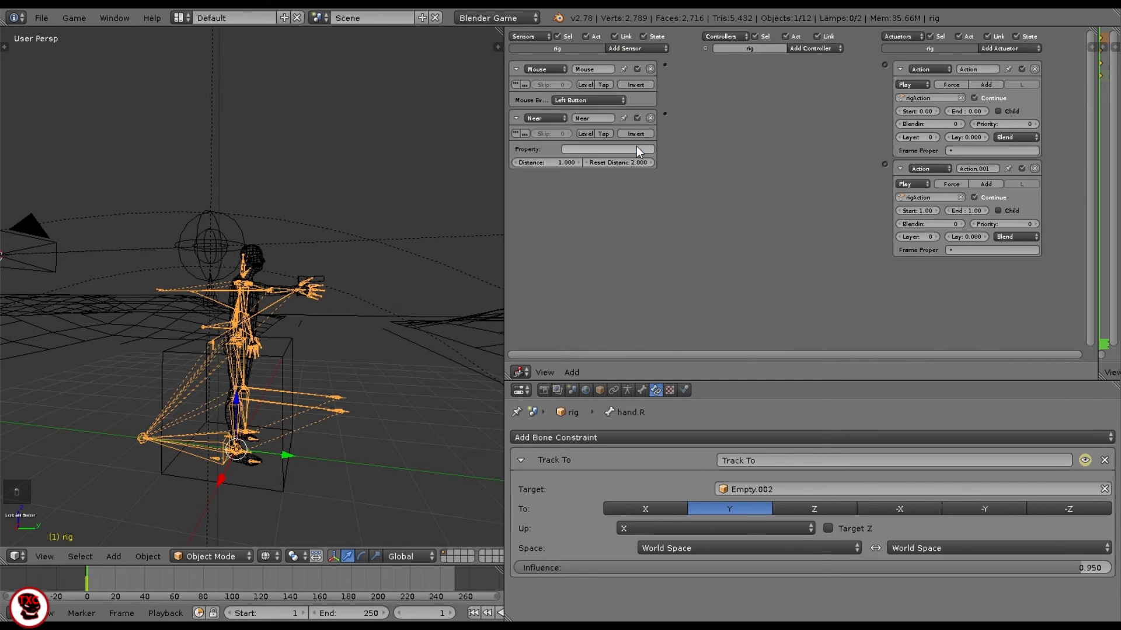
left_click(650, 117)
- Add a second Mouse sensor to the rig and set the mouse event of both sensors to Right Button
left_click(653, 49)
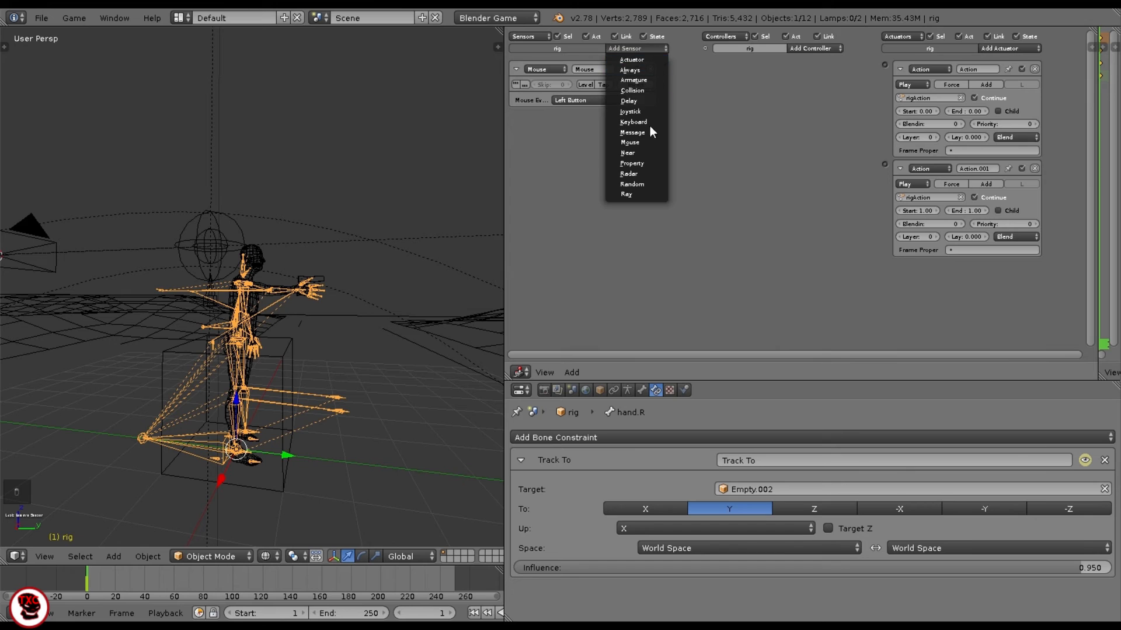
left_click(642, 140)
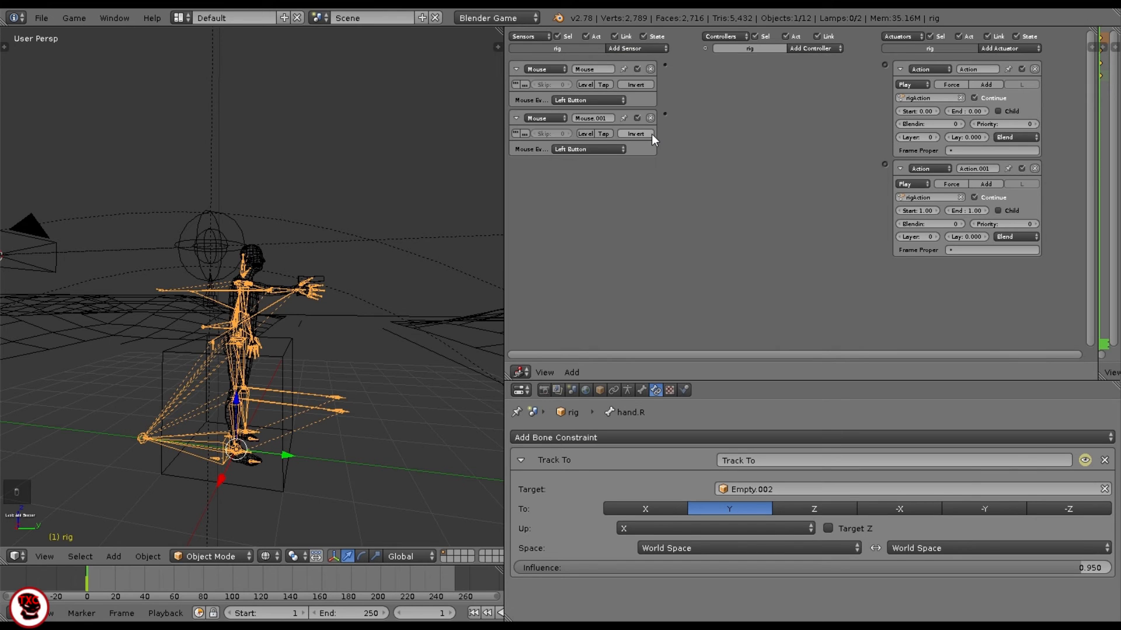
left_click(594, 149)
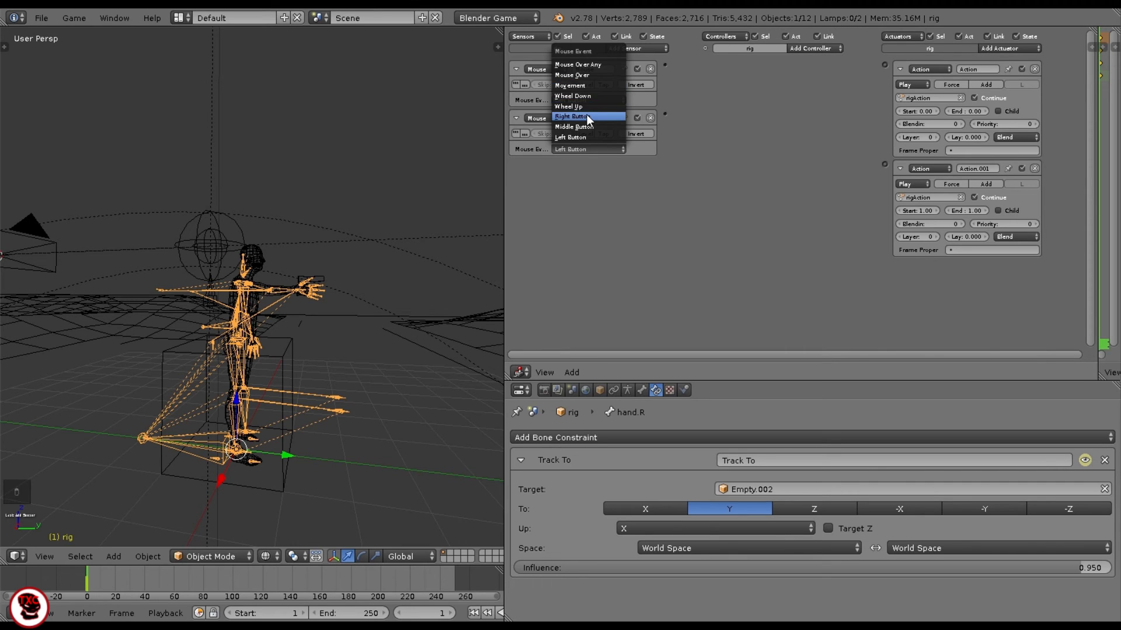
left_click(587, 116)
left_click(586, 100)
left_click(584, 132)
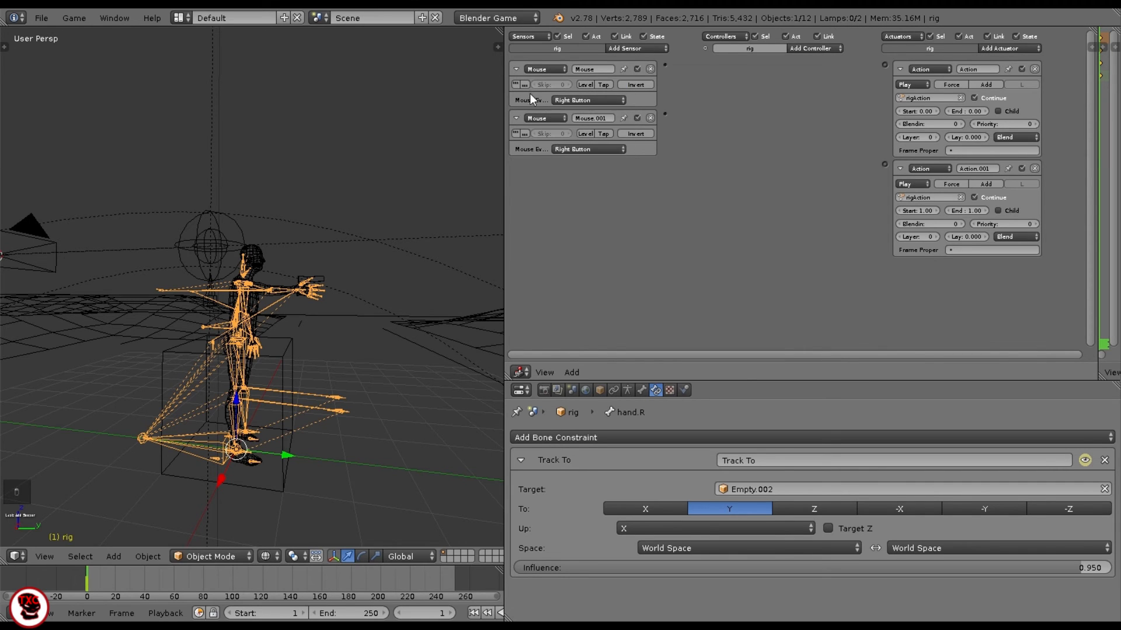
- Enable true level triggering on both Mouse sensors and invert the Mouse.001 sensor
left_click(516, 85)
left_click(515, 134)
scroll(569, 138, "up", 3)
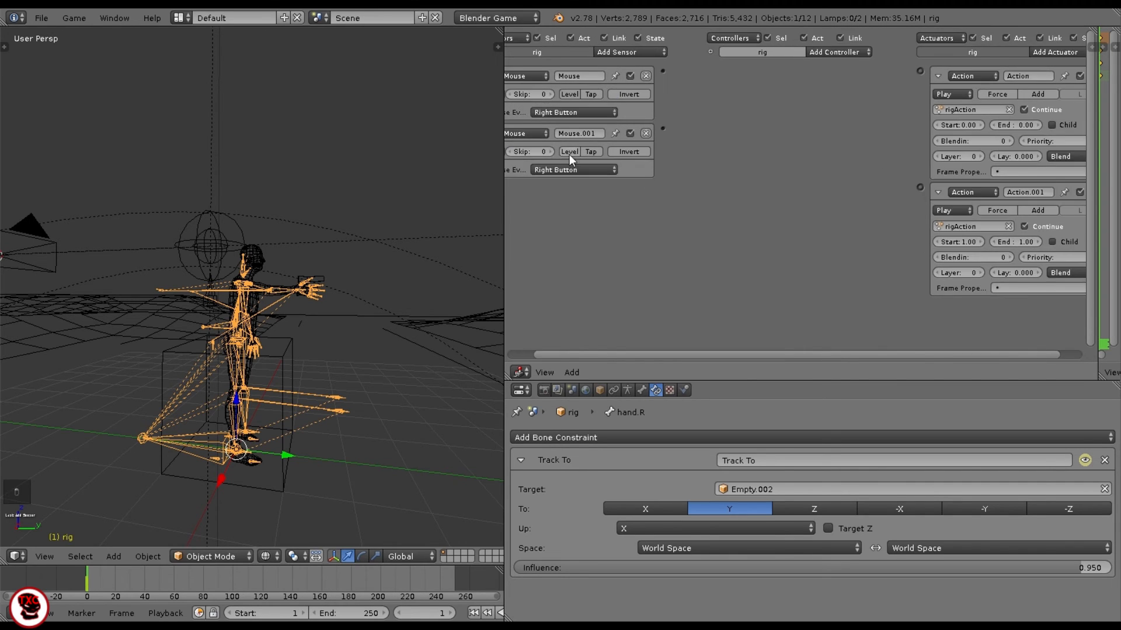
scroll(671, 143, "right", 3, "ctrl")
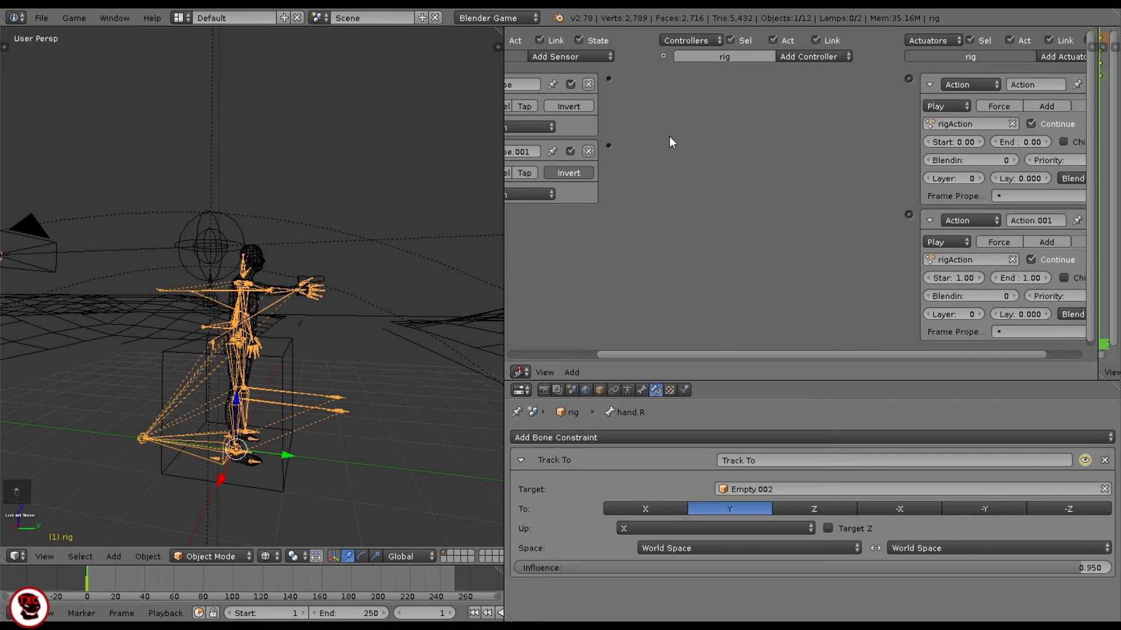
- Connect the Mouse sensor to the Action.001 actuator and the Mouse.001 sensor to the Action actuator
left_click_drag(608, 78, 908, 214)
scroll(608, 136, "left", 1, "ctrl")
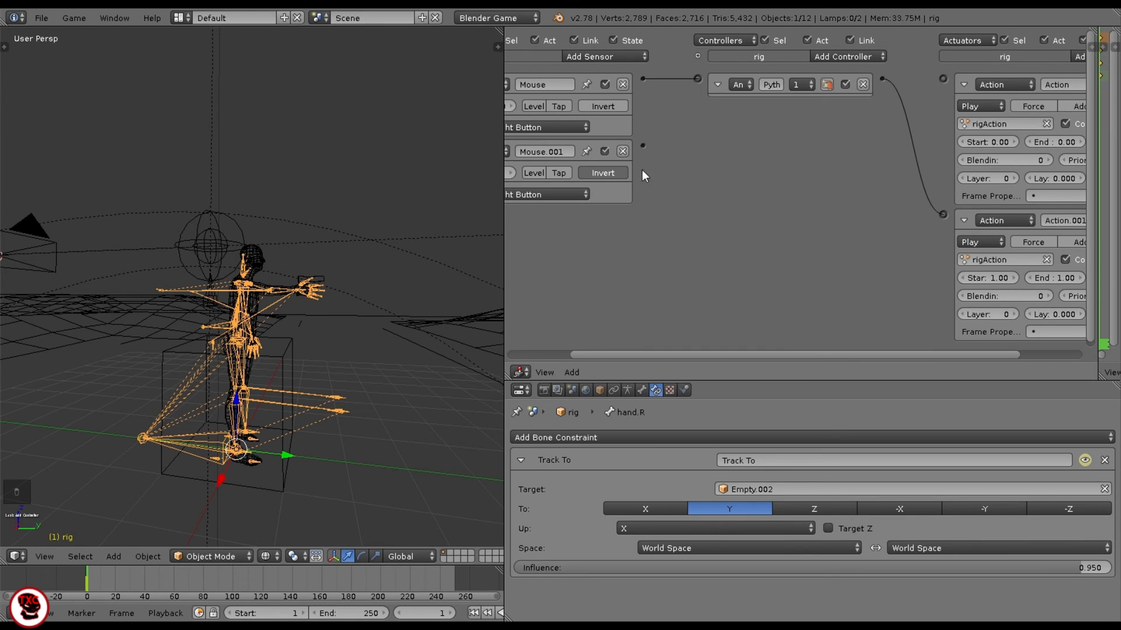
left_click_drag(642, 145, 942, 78)
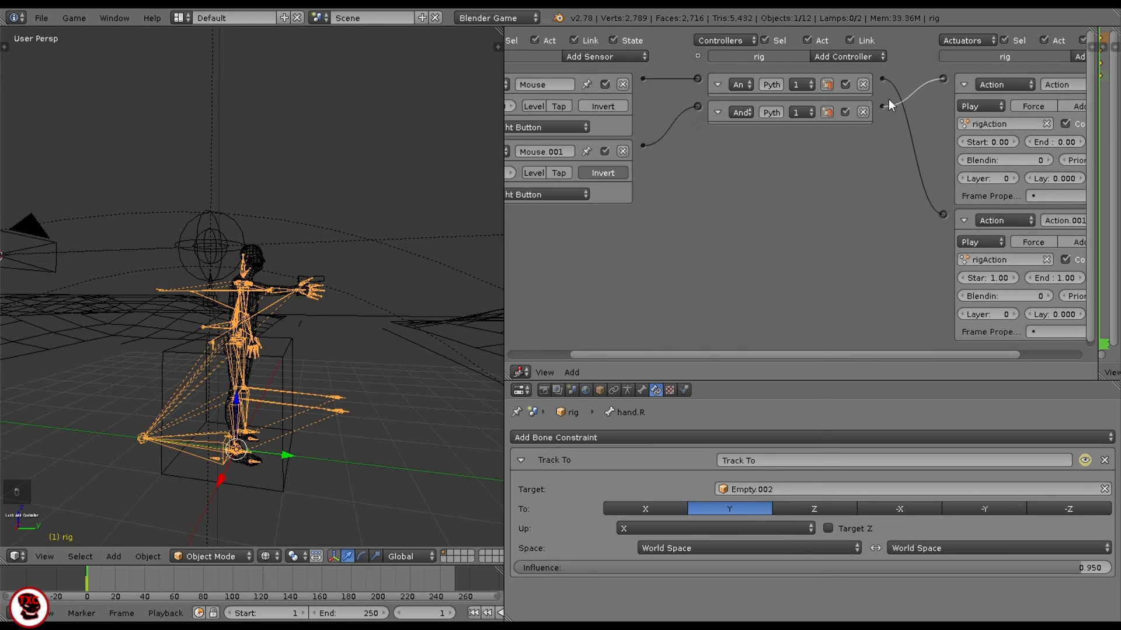
- Show the scene in solid shading and save the file
key("a")
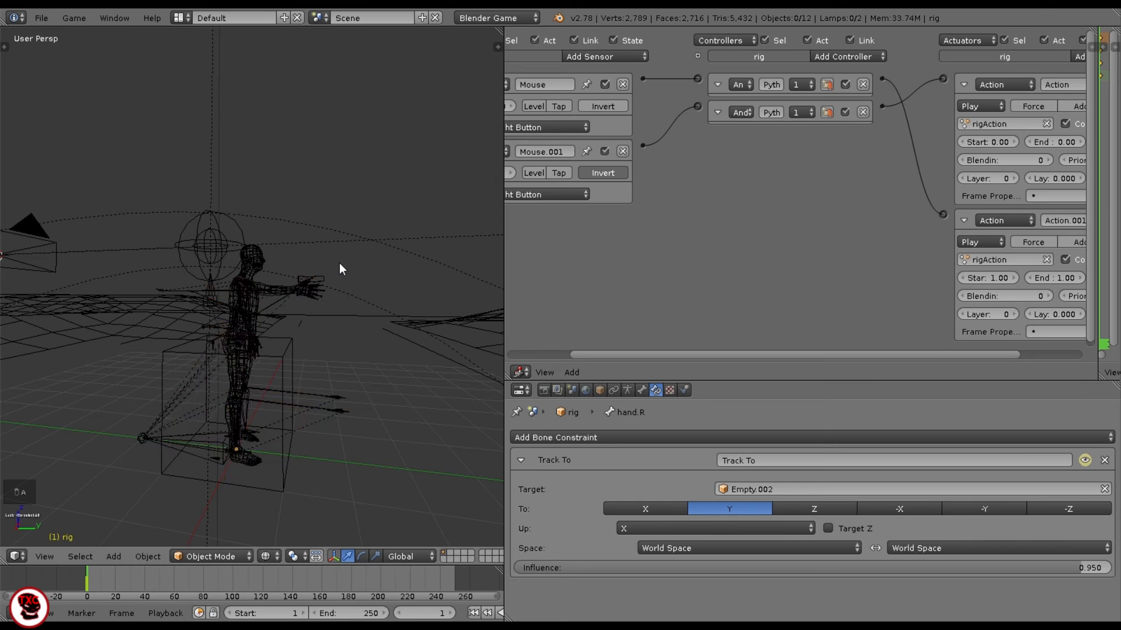
key("z")
key("ctrl+Tab")
key("ctrl+Tab")
key("a")
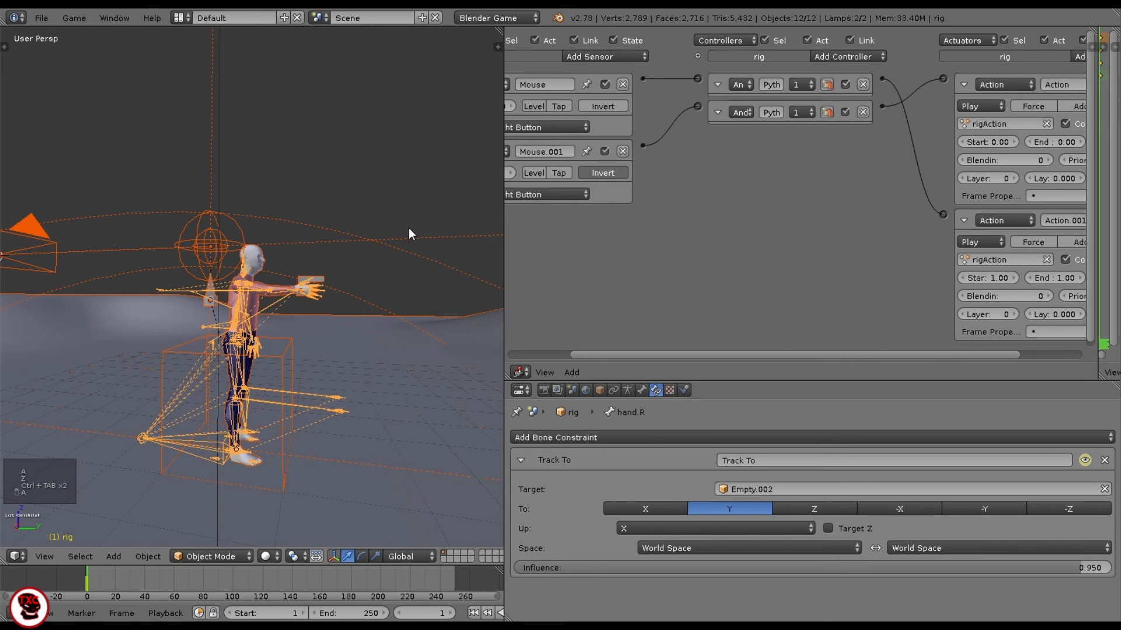
key("ctrl+s")
- Switch the viewport to textured shading and run the game from the camera view to test the arm aiming
key("a")
key("z")
key("alt+z")
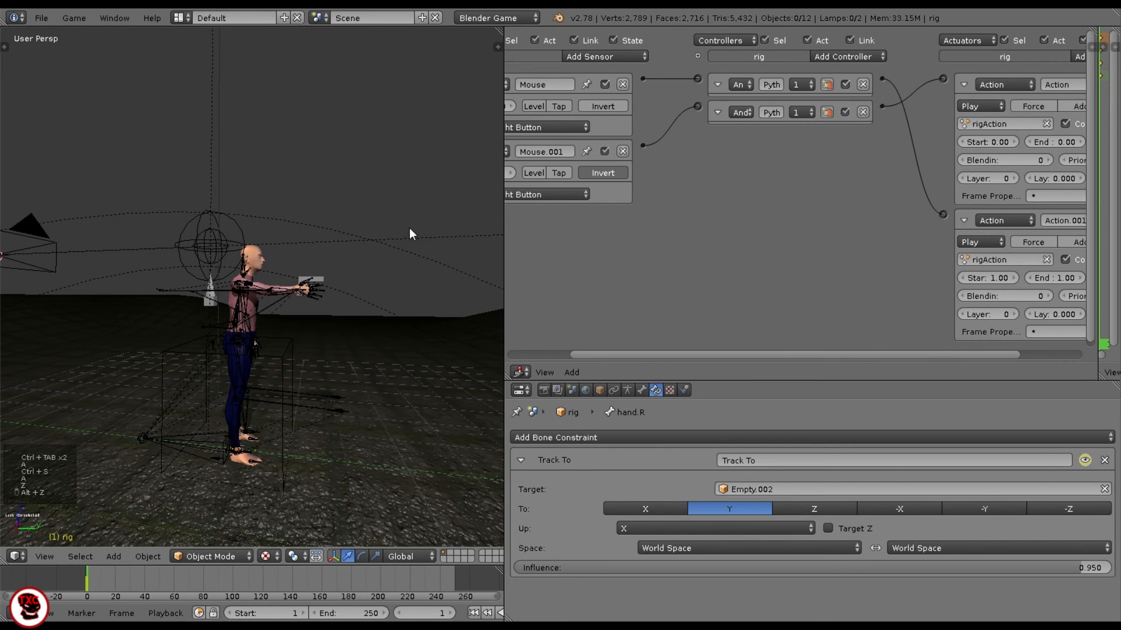
key("alt+shift+End")
key("p")
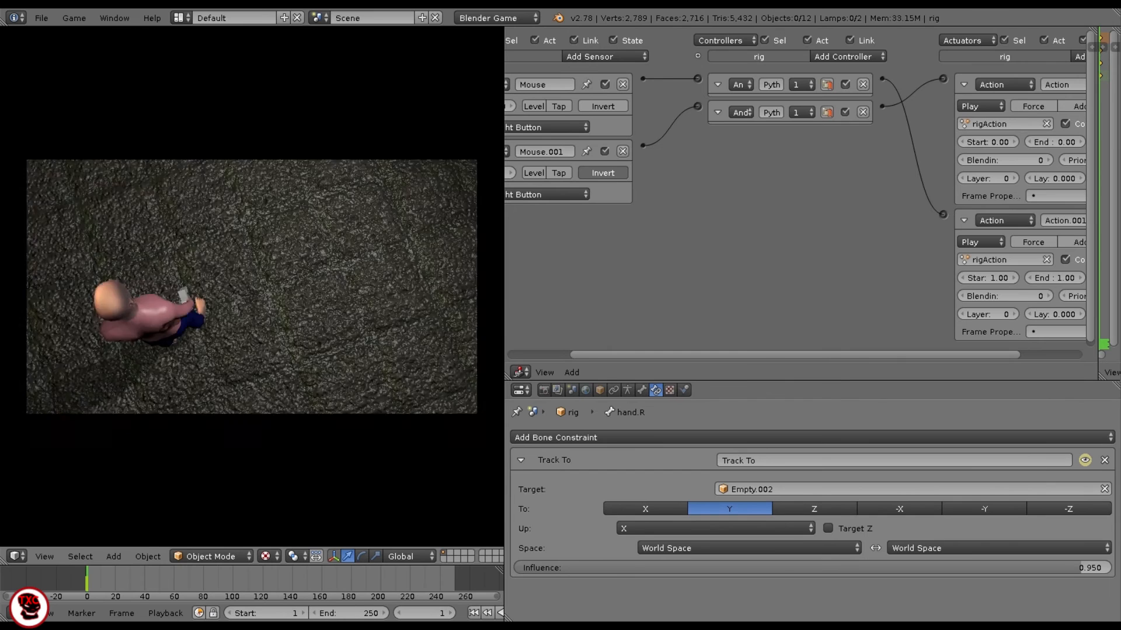
key("Escape")
- Select the Cube and the rig, and connect the controller of the rig's first Mouse sensor to the Cube's Track to Edit Object actuator
key("z")
right_click(211, 445)
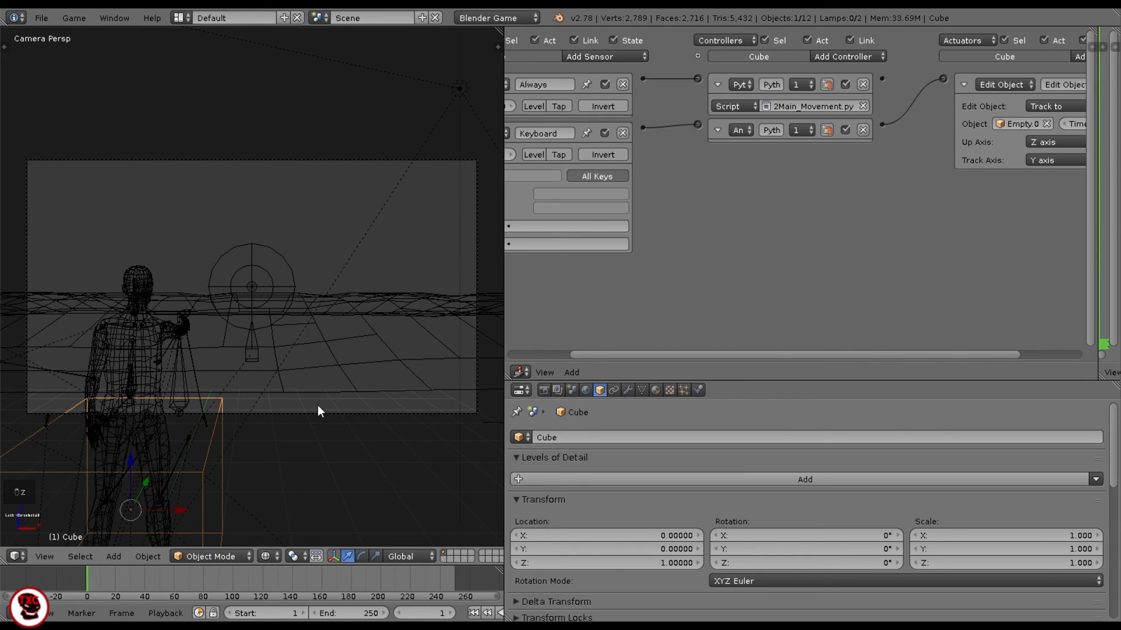
right_click(178, 421)
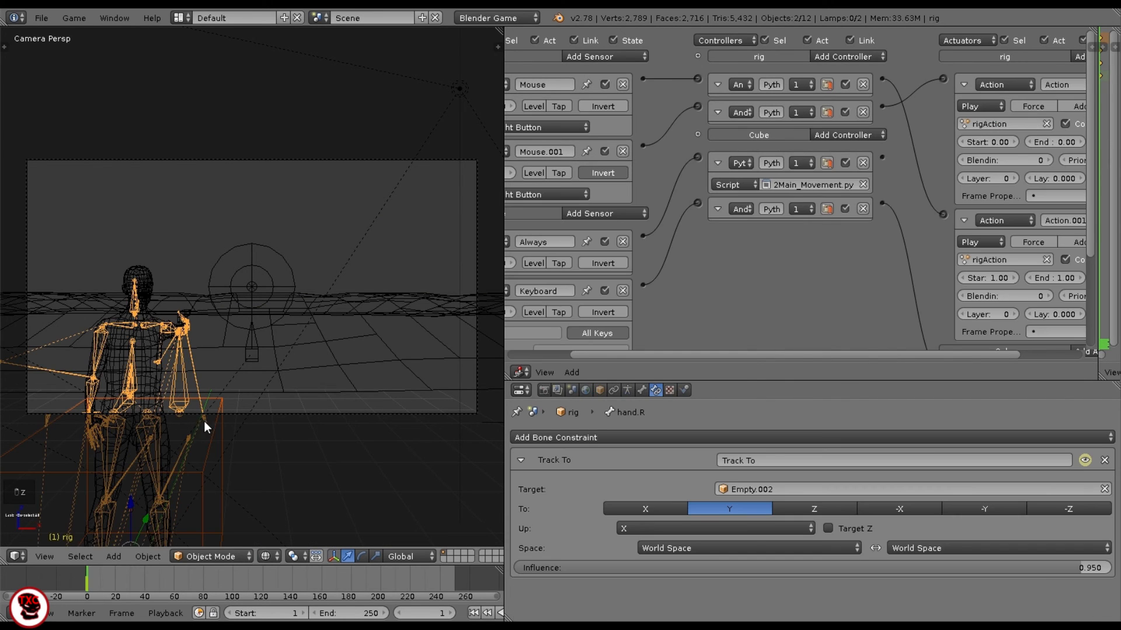
middle_click_drag(901, 254, 792, 46)
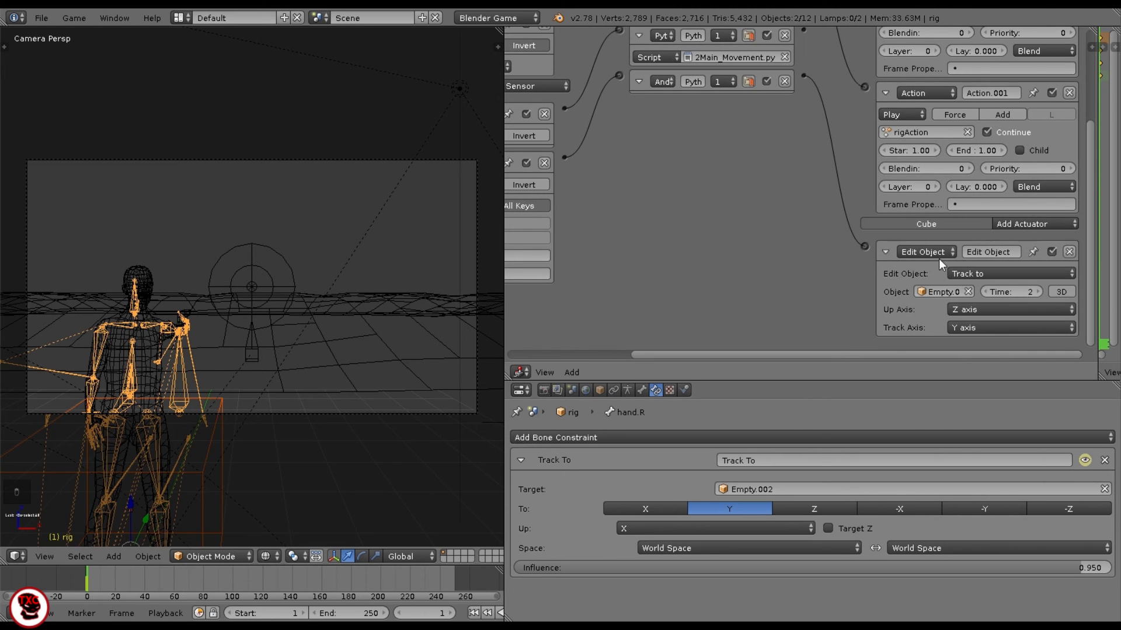
scroll(899, 175, "up", 3)
middle_click_drag(824, 36, 811, 60)
left_click_drag(806, 52, 865, 343)
middle_click_drag(522, 180, 673, 198)
- Save the file and run the game in textured shading to test the character turning and aiming
key("a")
key("ctrl+s")
key("z")
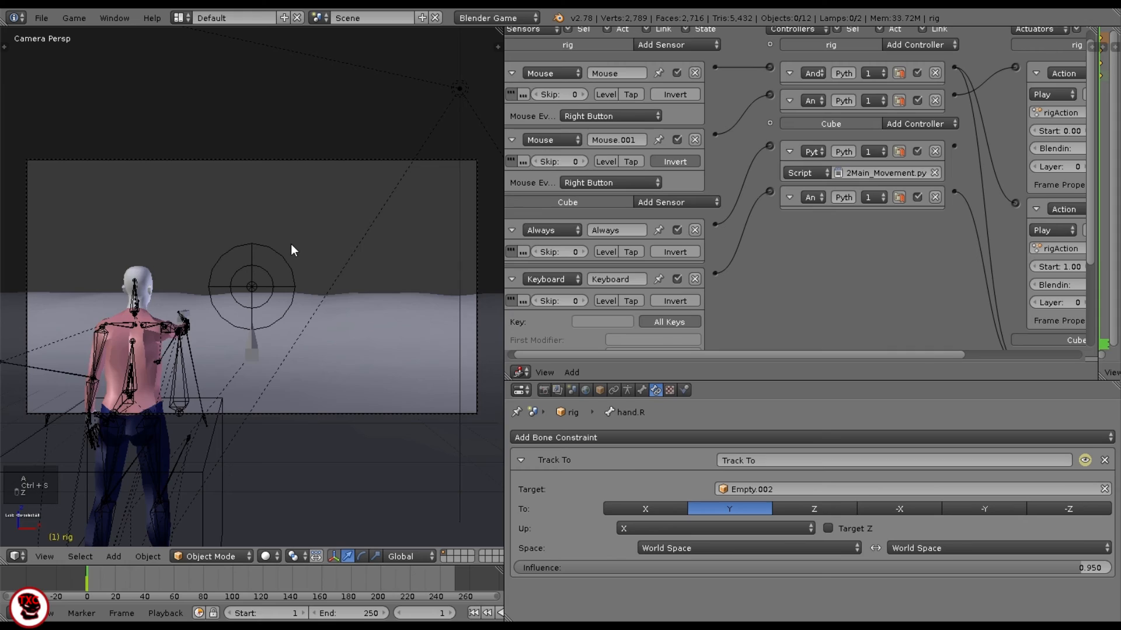
key("alt+z")
key("p")
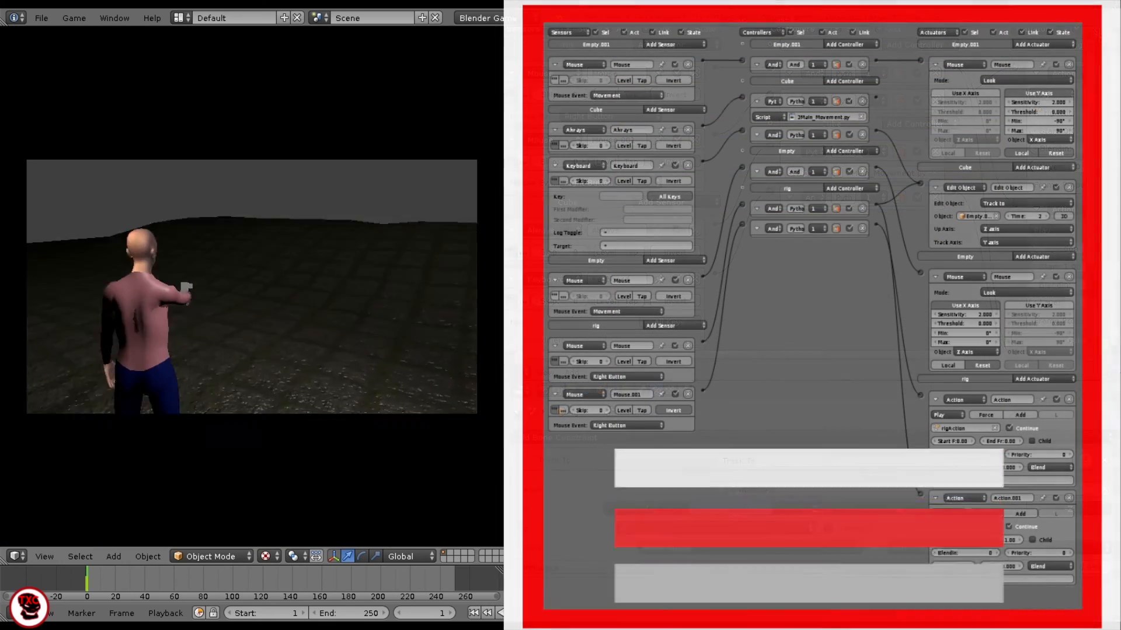
key("Escape")
right_click(185, 390)
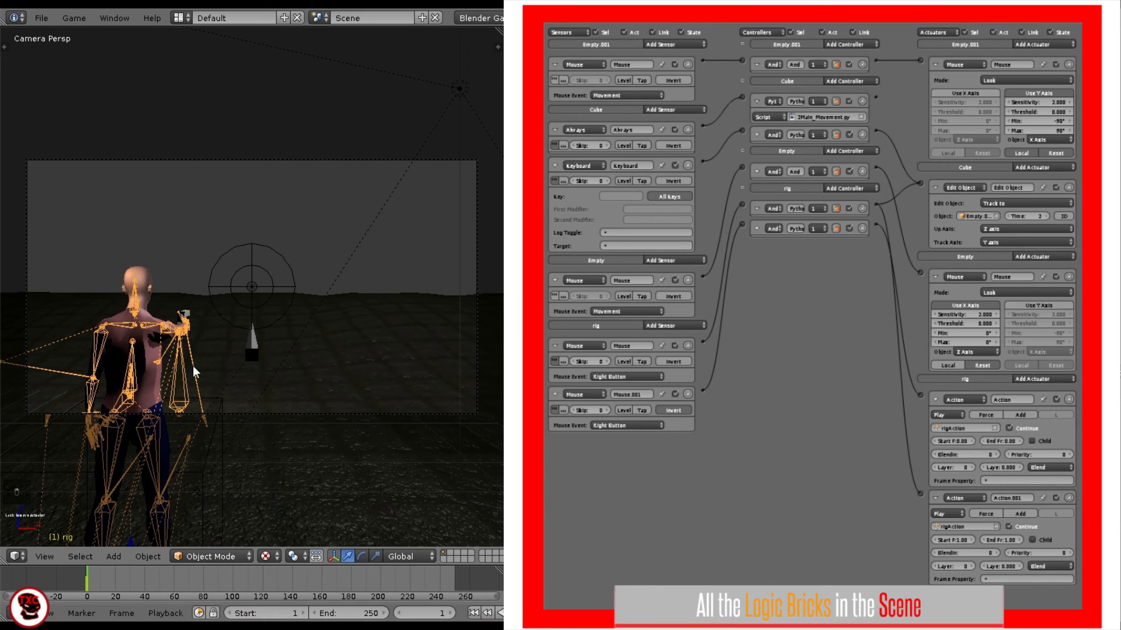
key("p")
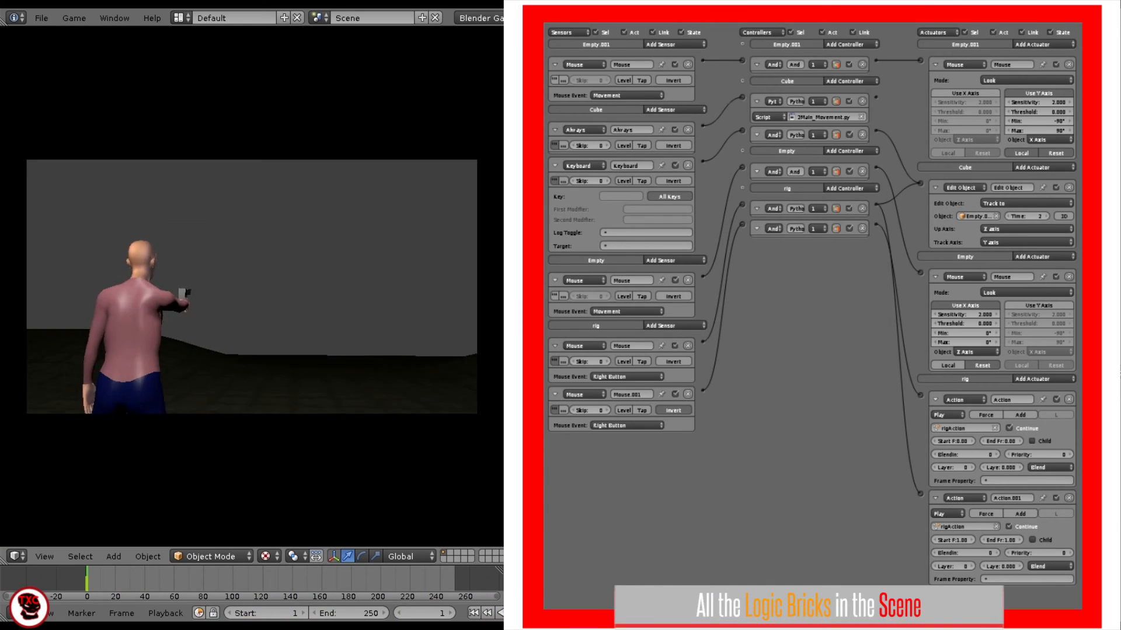